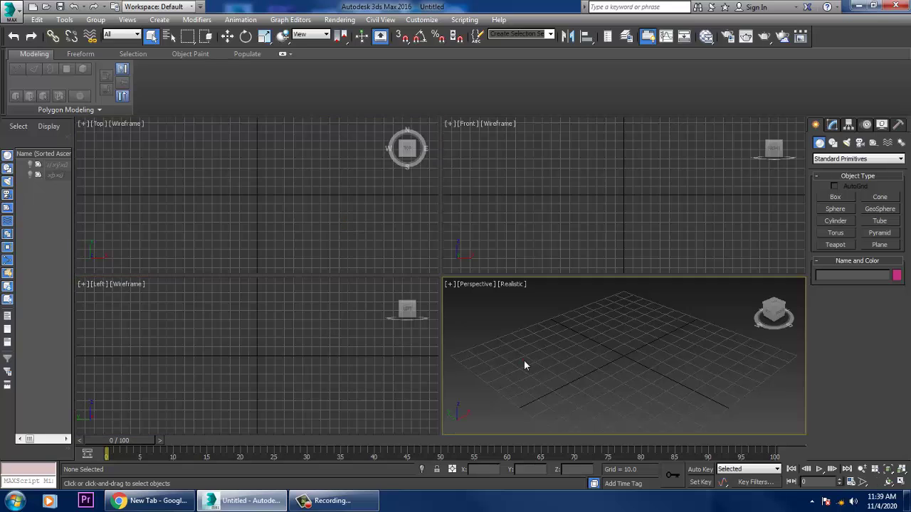
# - Open the house reference JPEG from the desktop's exterior folder in the image viewer and place its window beside the Perspective view
pyautogui.click(340, 19)
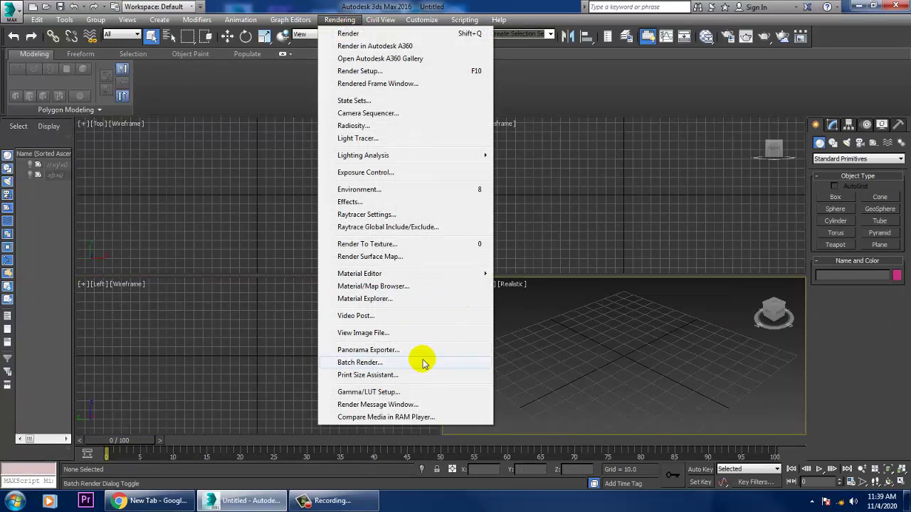
pyautogui.click(361, 332)
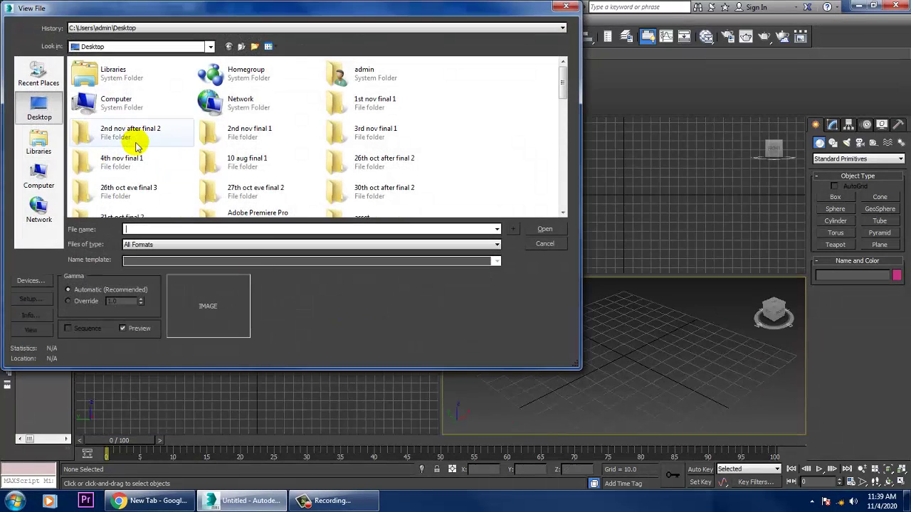
pyautogui.scroll(-5, 135, 135)
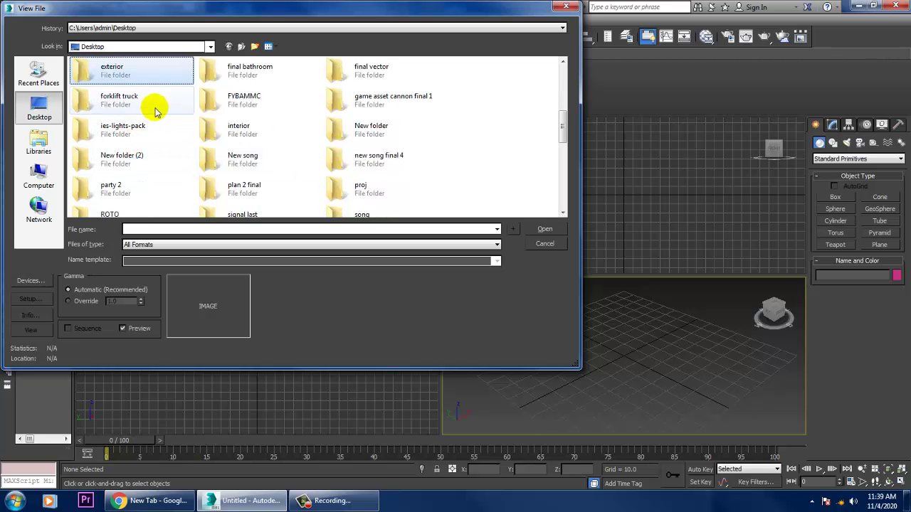
pyautogui.doubleClick(131, 77)
pyautogui.doubleClick(100, 100)
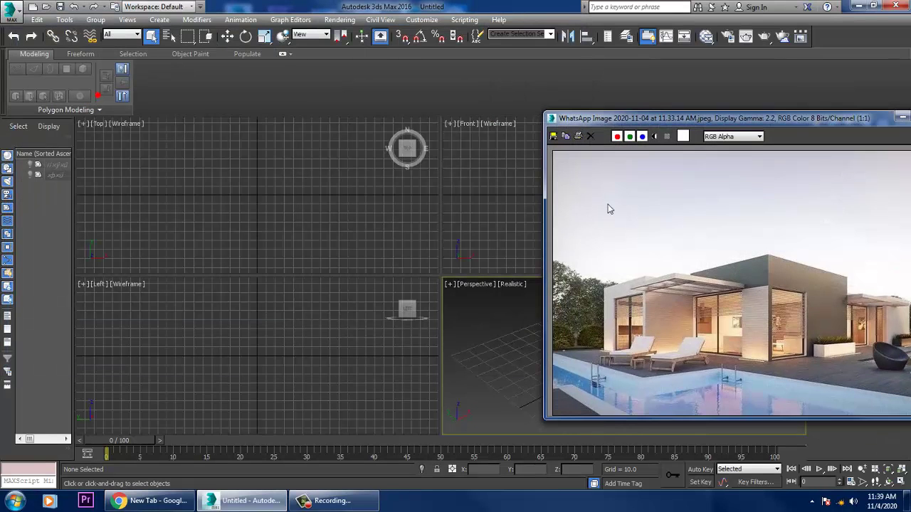
pyautogui.moveTo(681, 124); pyautogui.dragTo(154, 74)
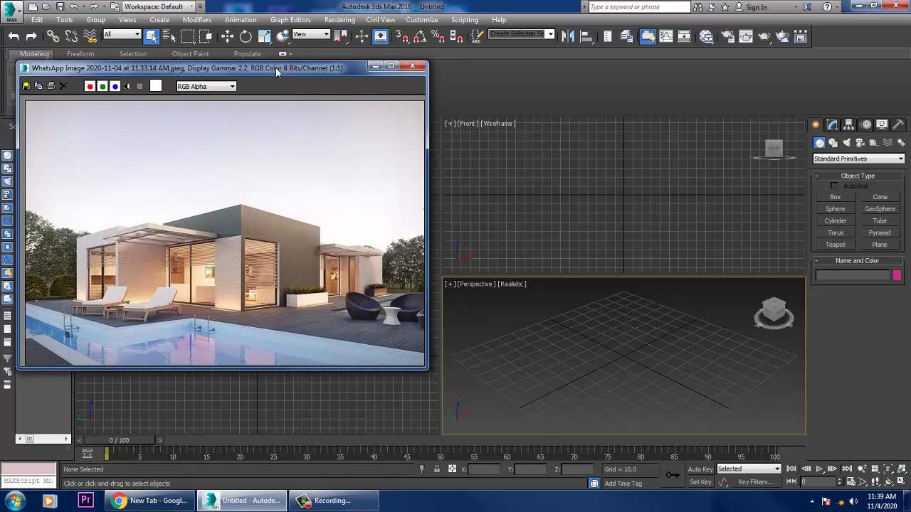
pyautogui.moveTo(286, 71); pyautogui.dragTo(262, 69)
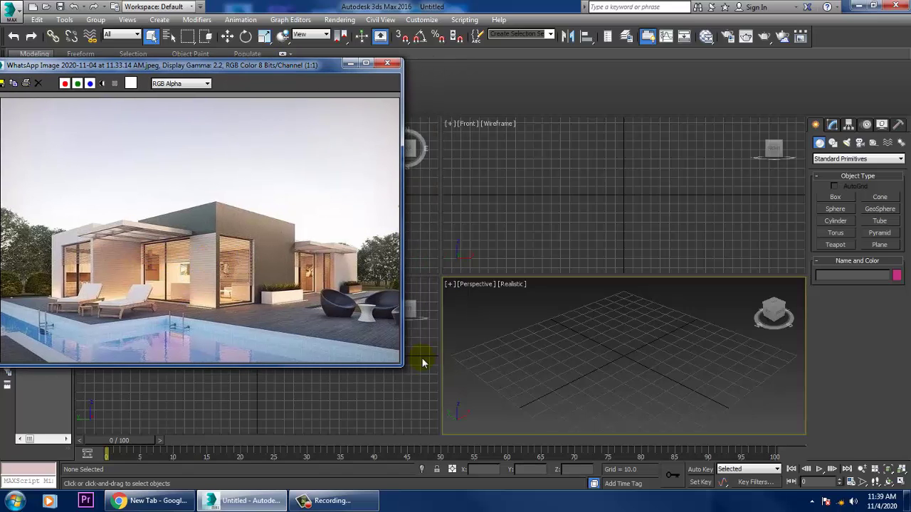
# - Maximize the Perspective viewport and create a large ground plane extending well beyond the home grid
pyautogui.click(562, 386)
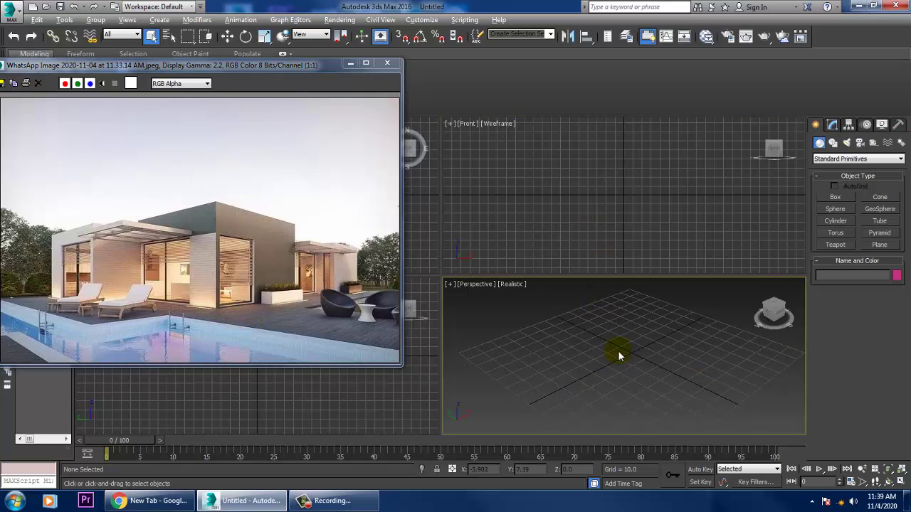
pyautogui.hotkey('alt', 'w')
pyautogui.moveTo(610, 340); pyautogui.dragTo(699, 282, button='middle')
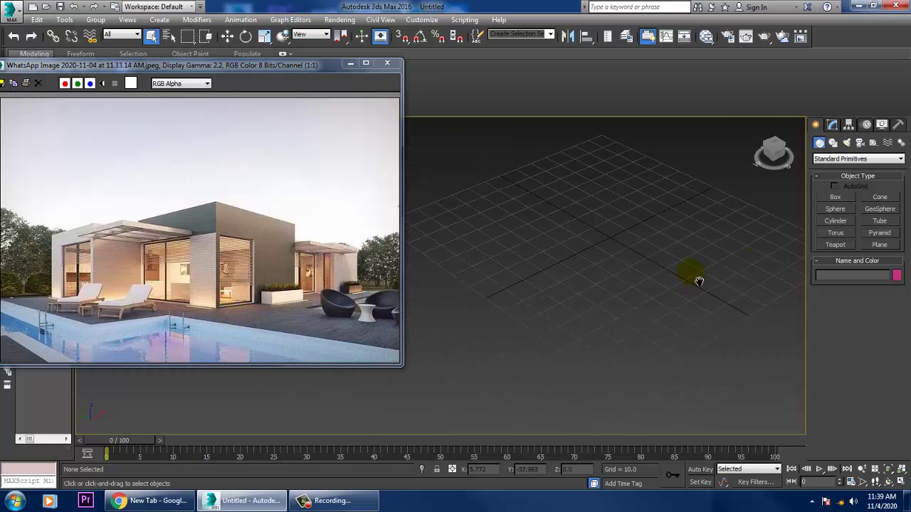
pyautogui.click(881, 245)
pyautogui.scroll(-5, 619, 268)
pyautogui.moveTo(617, 173)
pyautogui.mouseDown()
pyautogui.moveTo(576, 419)
pyautogui.moveTo(565, 425)
pyautogui.mouseUp()
pyautogui.press('w')
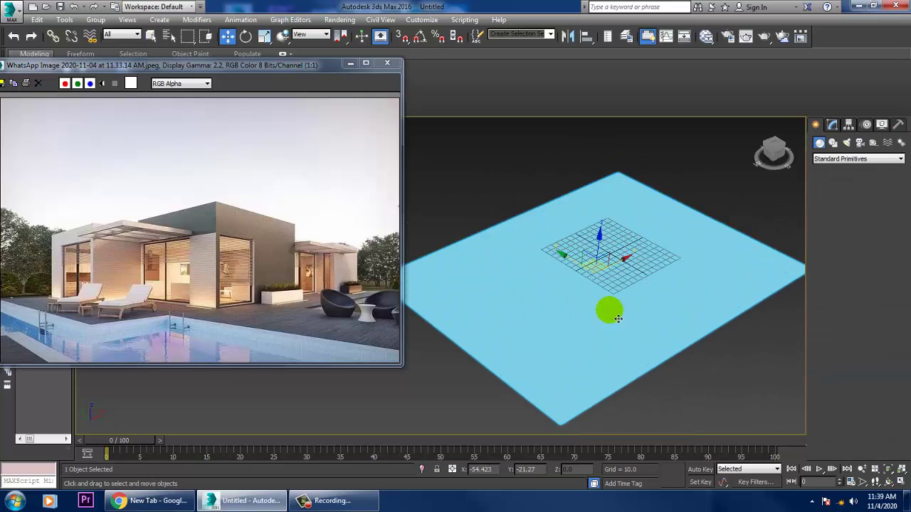
pyautogui.moveTo(616, 316)
pyautogui.keyDown('alt'); pyautogui.mouseDown(button='middle')
pyautogui.moveTo(600, 268)
pyautogui.moveTo(594, 316)
pyautogui.moveTo(581, 287)
pyautogui.moveTo(547, 294)
pyautogui.mouseUp(button='middle'); pyautogui.keyUp('alt')
pyautogui.scroll(5, 599, 269)
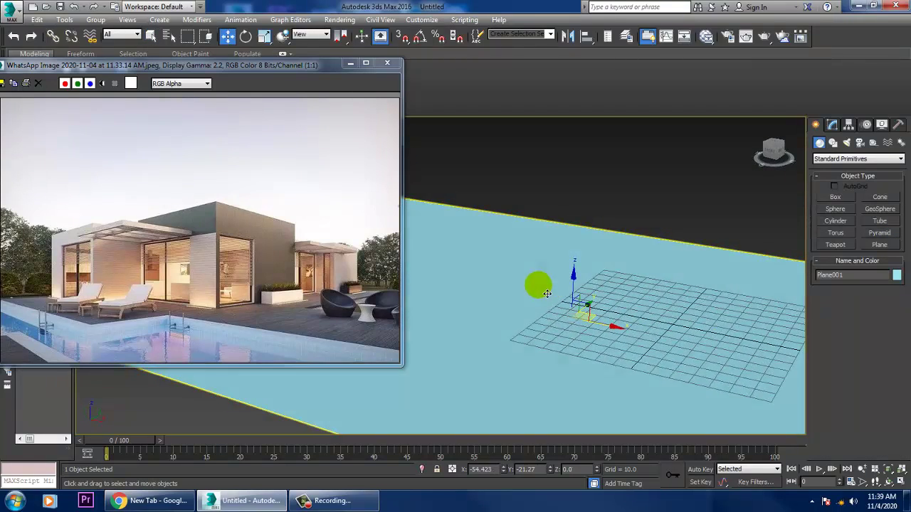
# - Create a tall box for the main building on the ground plane, about 161 long and 125 wide
pyautogui.click(222, 258)
pyautogui.scroll(1, 219, 259)
pyautogui.scroll(-1, 218, 256)
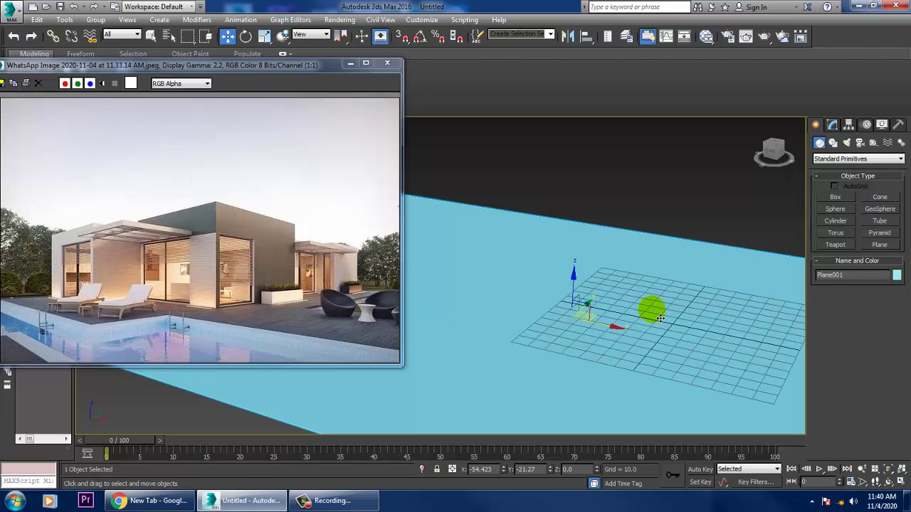
pyautogui.keyDown('alt'); pyautogui.moveTo(568, 291); pyautogui.dragTo(726, 263, button='middle'); pyautogui.keyUp('alt')
pyautogui.click(837, 199)
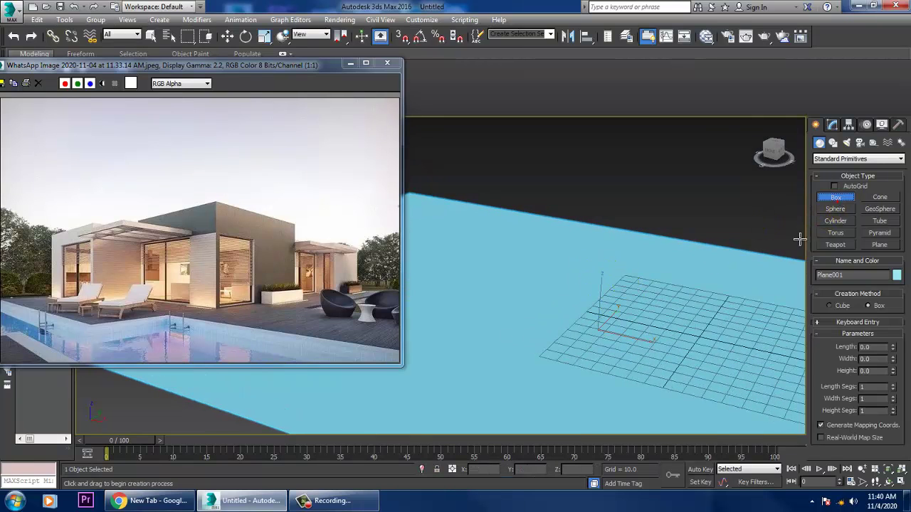
pyautogui.keyDown('alt'); pyautogui.moveTo(800, 239); pyautogui.dragTo(563, 278, button='middle'); pyautogui.keyUp('alt')
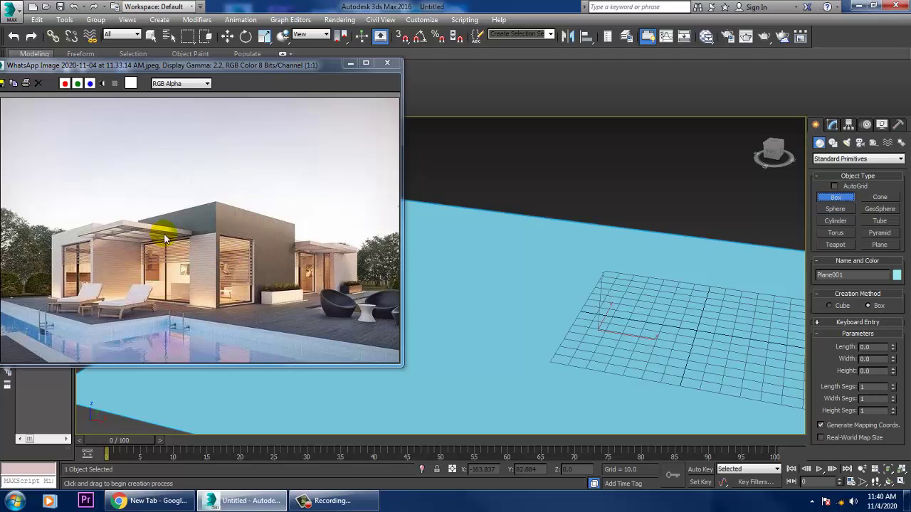
pyautogui.moveTo(517, 256); pyautogui.dragTo(662, 405)
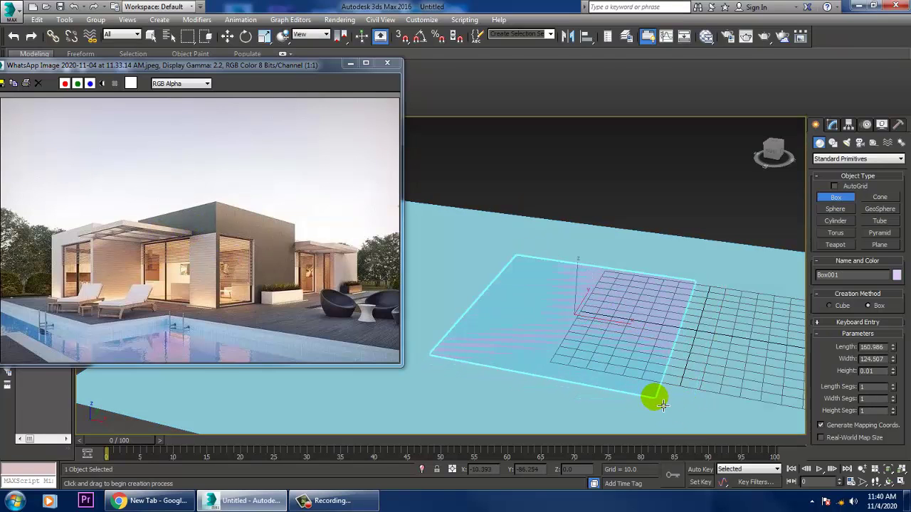
pyautogui.click(663, 262)
pyautogui.press('w')
pyautogui.keyDown('alt'); pyautogui.moveTo(662, 263); pyautogui.dragTo(668, 310, button='middle'); pyautogui.keyUp('alt')
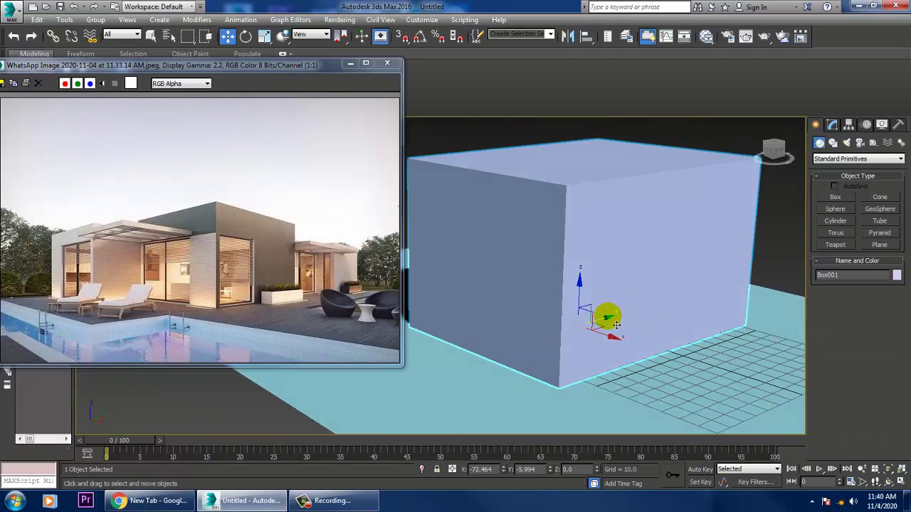
# - Move the building box along Y to about 36 and convert it to an Editable Poly
pyautogui.moveTo(616, 325); pyautogui.dragTo(662, 308)
pyautogui.keyDown('alt'); pyautogui.moveTo(601, 302); pyautogui.dragTo(600, 270, button='middle'); pyautogui.keyUp('alt')
pyautogui.click(207, 263)
pyautogui.scroll(1, 207, 263)
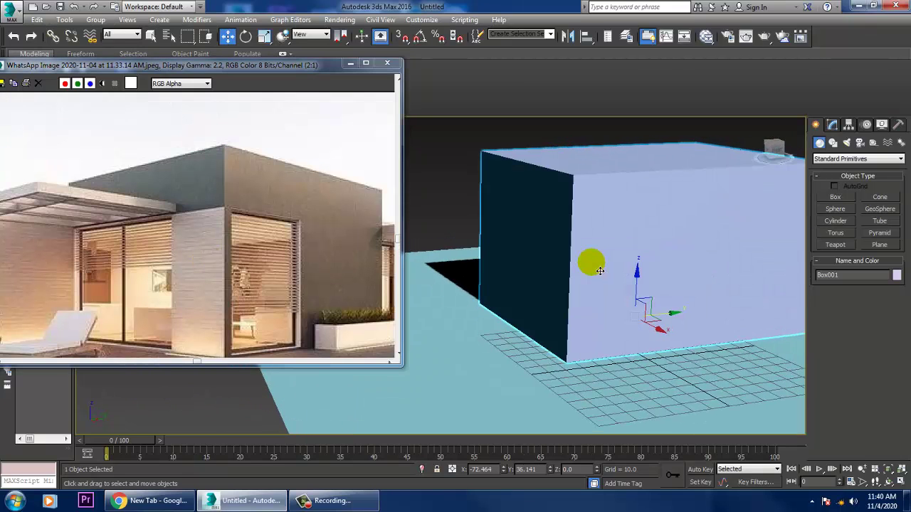
pyautogui.rightClick(612, 203)
pyautogui.moveTo(683, 316)
pyautogui.click(759, 326)
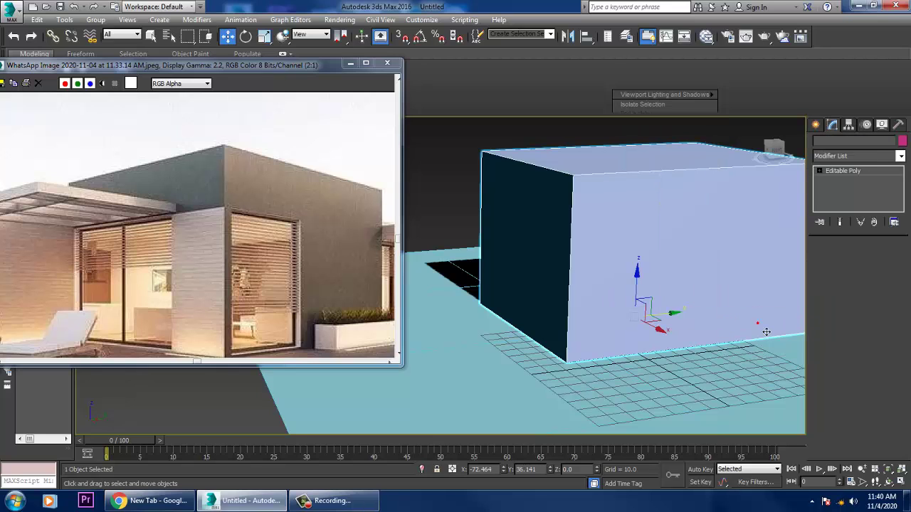
# - Add Swift Loop edges to the box: one vertical across the long face, one vertical beside the corner, and one horizontal below the roof
pyautogui.keyDown('alt'); pyautogui.moveTo(681, 291); pyautogui.dragTo(598, 309, button='middle'); pyautogui.keyUp('alt')
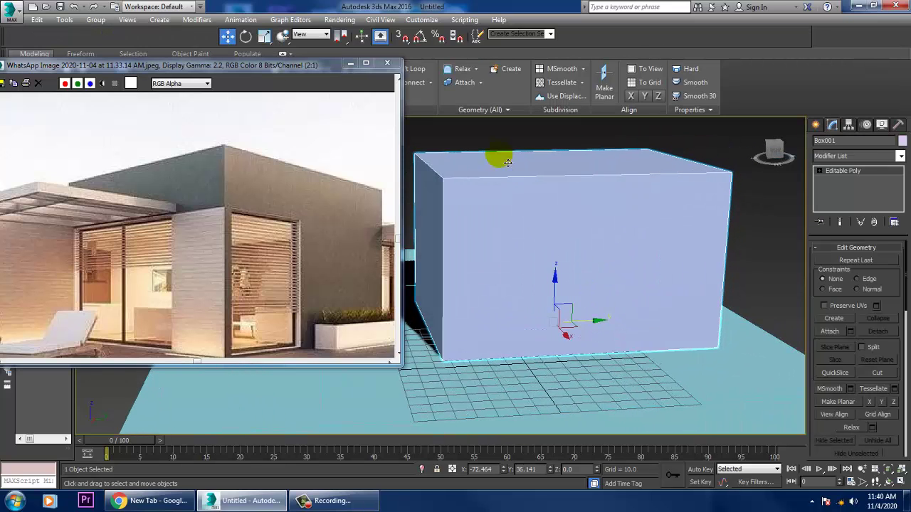
pyautogui.click(419, 74)
pyautogui.keyDown('alt'); pyautogui.moveTo(539, 246); pyautogui.dragTo(569, 218, button='middle'); pyautogui.keyUp('alt')
pyautogui.moveTo(569, 220); pyautogui.dragTo(584, 204)
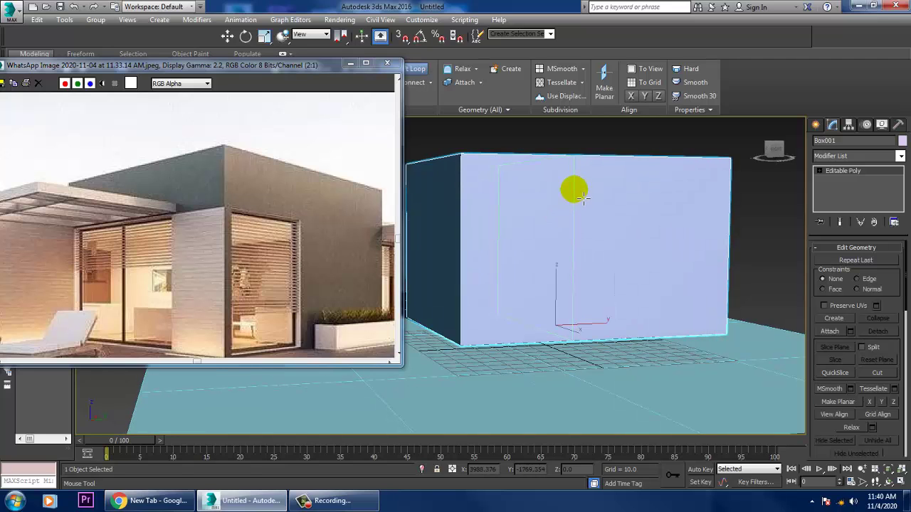
pyautogui.keyDown('alt'); pyautogui.moveTo(582, 198); pyautogui.dragTo(574, 190, button='middle'); pyautogui.keyUp('alt')
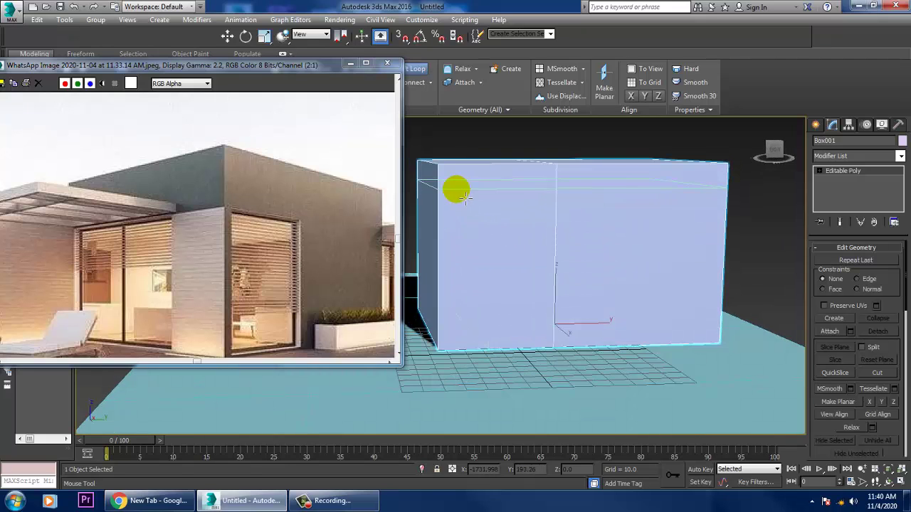
pyautogui.keyDown('alt'); pyautogui.moveTo(453, 190); pyautogui.dragTo(456, 174, button='middle'); pyautogui.keyUp('alt')
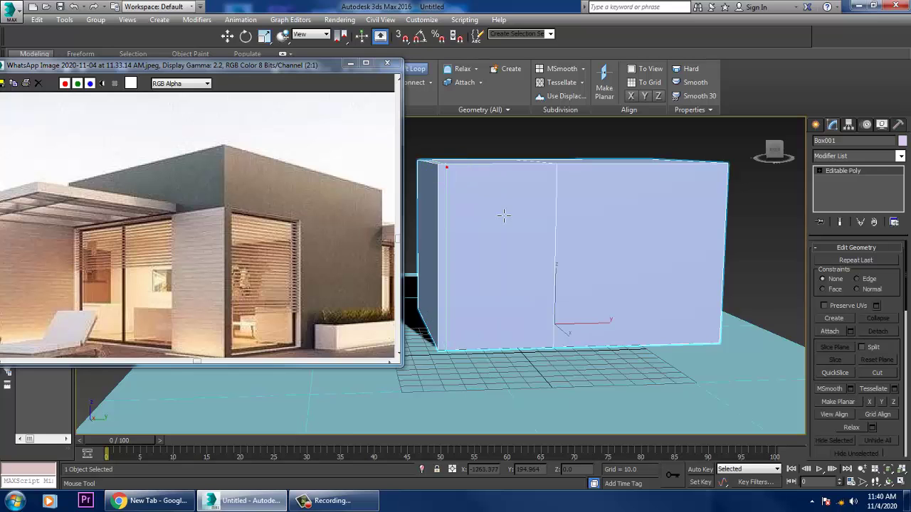
pyautogui.keyDown('alt'); pyautogui.moveTo(503, 215); pyautogui.dragTo(525, 209, button='middle'); pyautogui.keyUp('alt')
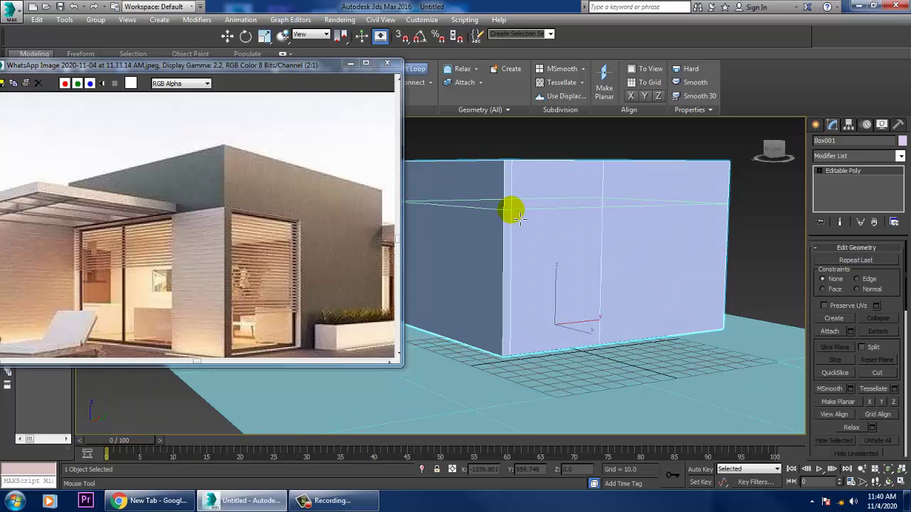
pyautogui.keyDown('alt'); pyautogui.moveTo(521, 220); pyautogui.dragTo(573, 219, button='middle'); pyautogui.keyUp('alt')
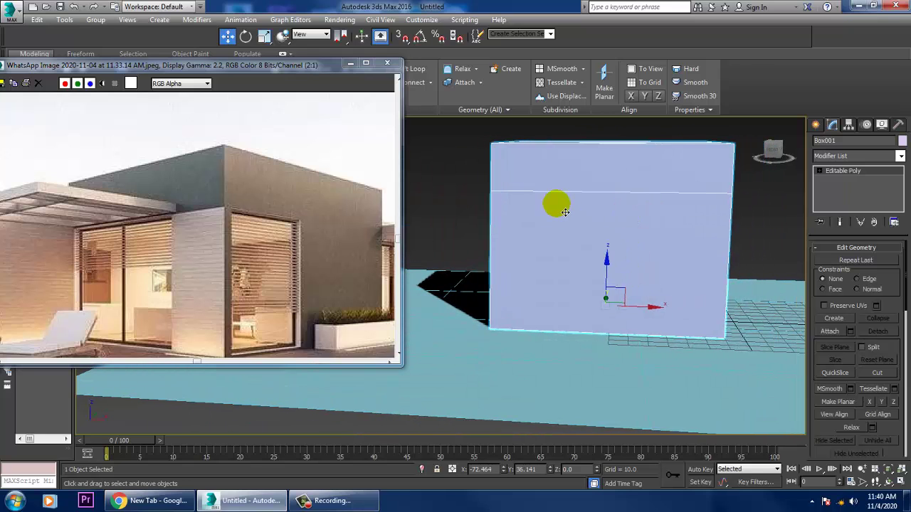
# - Lengthen the box by moving the vertices of its far end about 25 units in the negative X direction
pyautogui.click(415, 68)
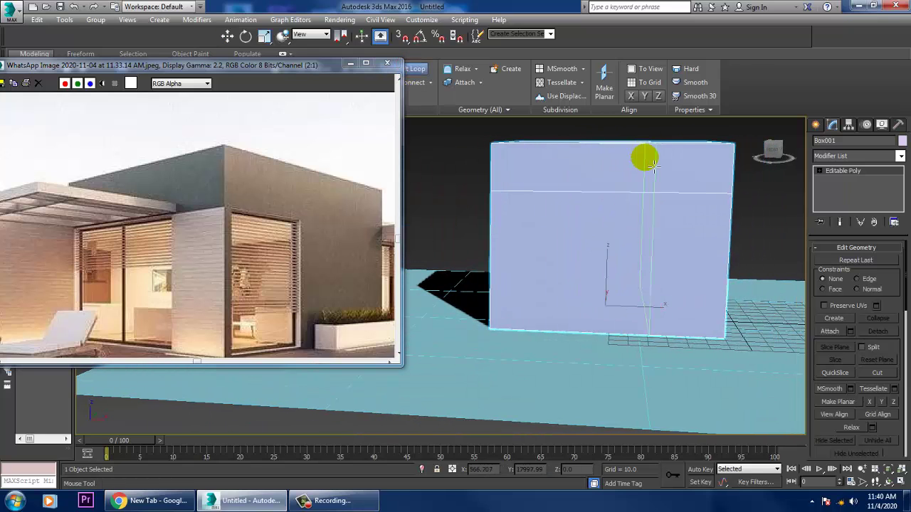
pyautogui.press('w')
pyautogui.keyDown('alt'); pyautogui.moveTo(647, 208); pyautogui.dragTo(562, 192, button='middle'); pyautogui.keyUp('alt')
pyautogui.press('1')
pyautogui.scroll(-3, 626, 225)
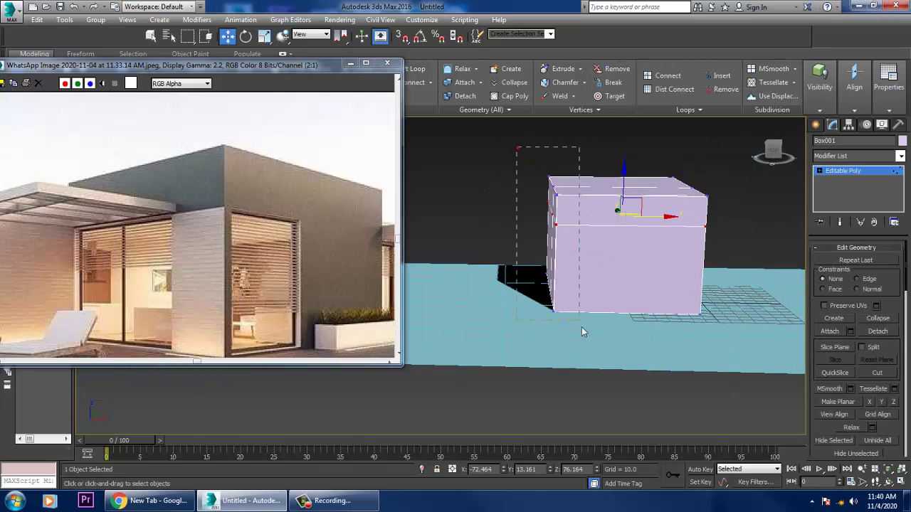
pyautogui.moveTo(581, 328); pyautogui.dragTo(585, 345)
pyautogui.moveTo(584, 233); pyautogui.dragTo(557, 233)
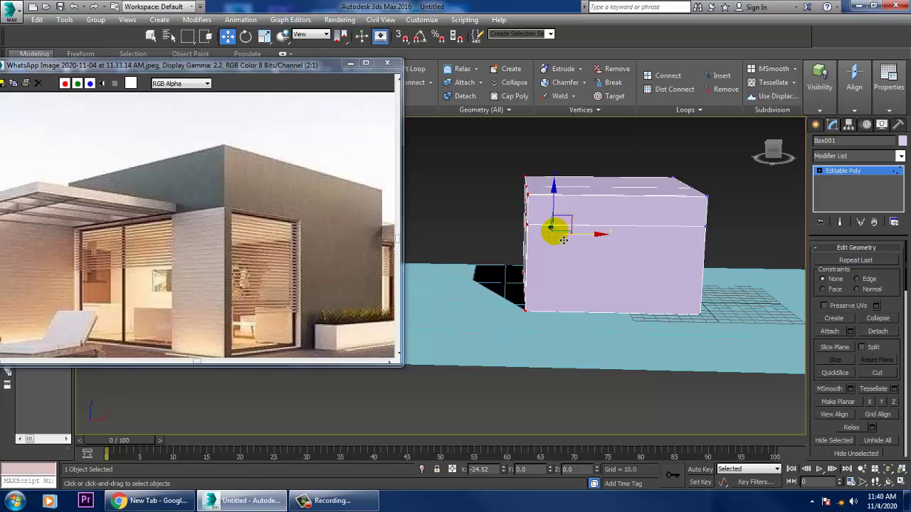
pyautogui.keyDown('alt'); pyautogui.moveTo(563, 240); pyautogui.dragTo(624, 227, button='middle'); pyautogui.keyUp('alt')
pyautogui.scroll(3, 625, 235)
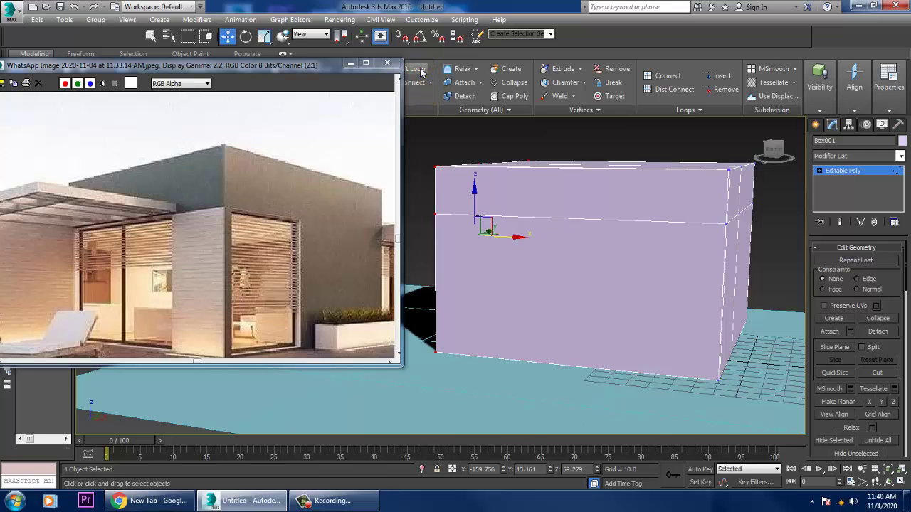
# - Add two vertical Swift Loops on the lengthened face, one roughly a third in from the near corner and one beside the far edge
pyautogui.click(419, 69)
pyautogui.keyDown('alt'); pyautogui.moveTo(661, 178); pyautogui.dragTo(690, 183, button='middle'); pyautogui.keyUp('alt')
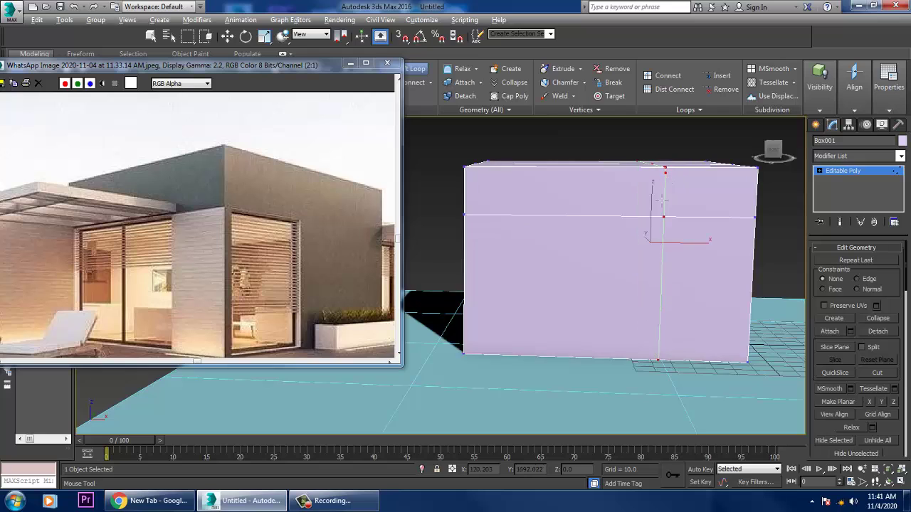
pyautogui.moveTo(671, 203)
pyautogui.keyDown('alt'); pyautogui.mouseDown(button='middle')
pyautogui.moveTo(699, 211)
pyautogui.moveTo(664, 212)
pyautogui.mouseUp(button='middle'); pyautogui.keyUp('alt')
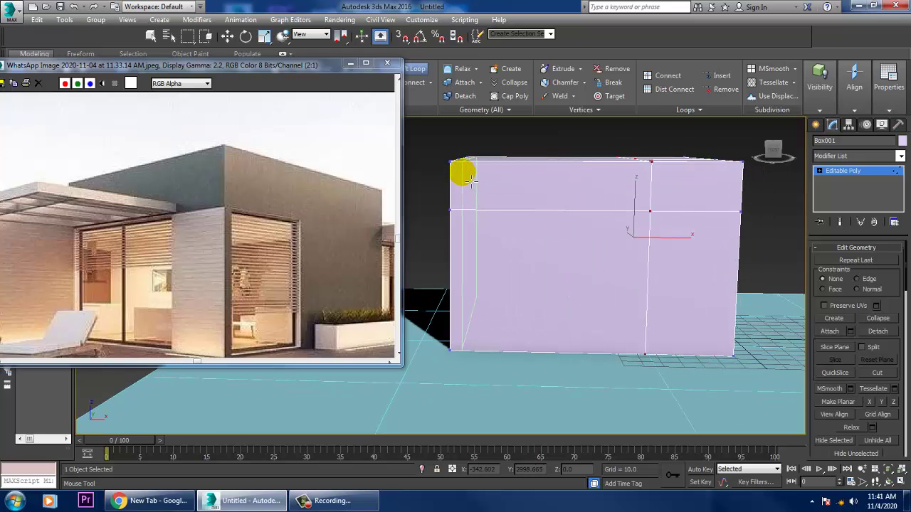
pyautogui.click(469, 181)
pyautogui.press('w')
pyautogui.keyDown('alt'); pyautogui.moveTo(565, 198); pyautogui.dragTo(600, 195, button='middle'); pyautogui.keyUp('alt')
# - Add a closely spaced pair of vertical Swift Loops between the two existing vertical loops on the lengthened face
pyautogui.click(416, 69)
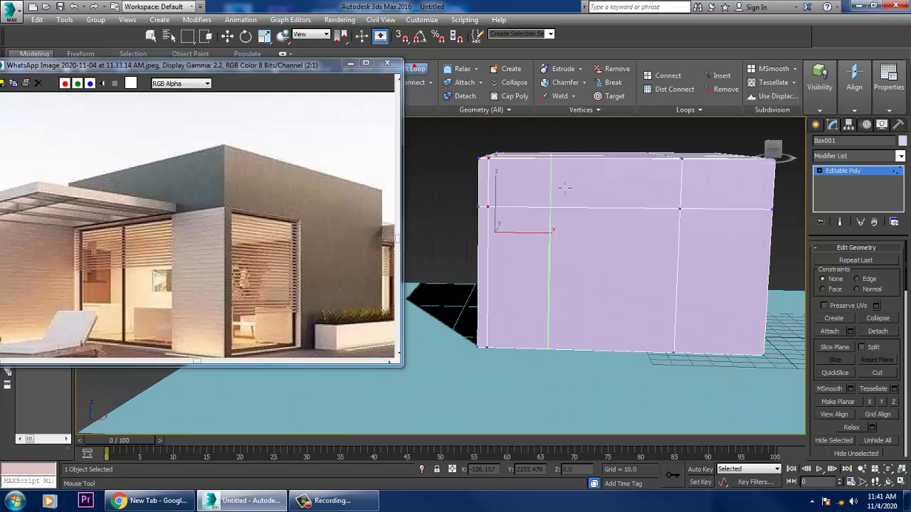
pyautogui.click(579, 189)
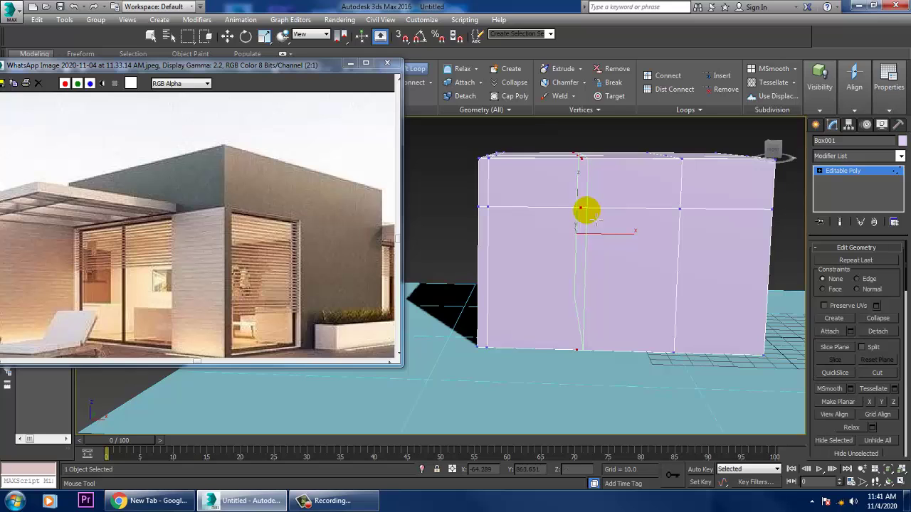
pyautogui.press('w')
pyautogui.keyDown('alt'); pyautogui.moveTo(591, 212); pyautogui.dragTo(643, 215, button='middle'); pyautogui.keyUp('alt')
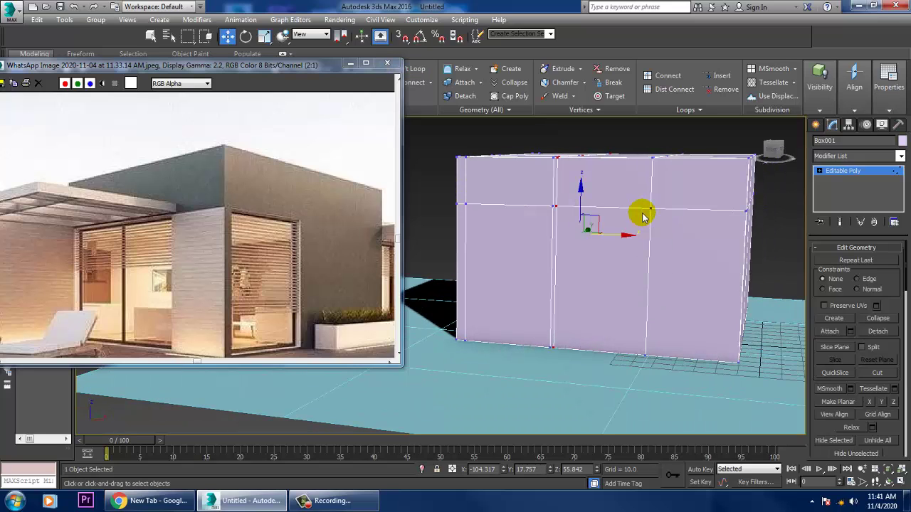
# - Extrude the lower polygon beside the near corner of the box's long face by 3.14
pyautogui.press('4')
pyautogui.click(688, 263)
pyautogui.press('F2')
pyautogui.keyDown('alt'); pyautogui.moveTo(780, 264); pyautogui.dragTo(755, 261, button='middle'); pyautogui.keyUp('alt')
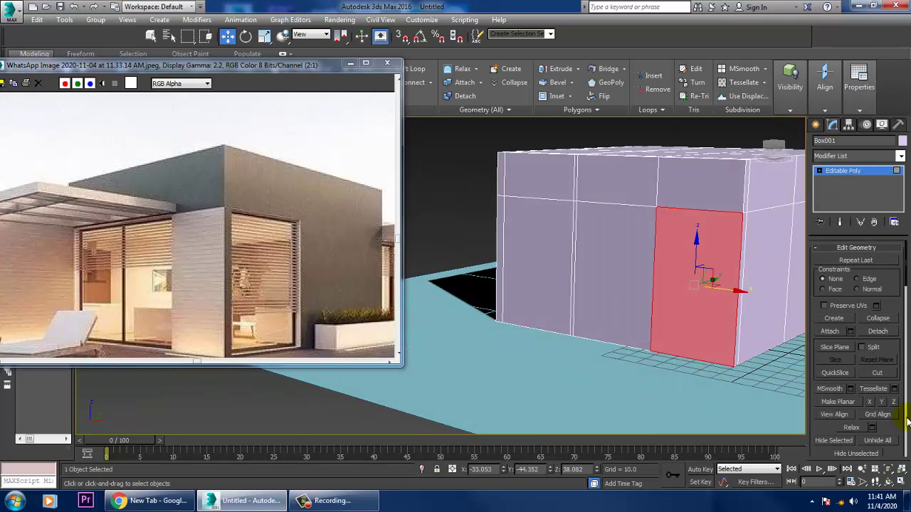
pyautogui.scroll(10, 889, 399)
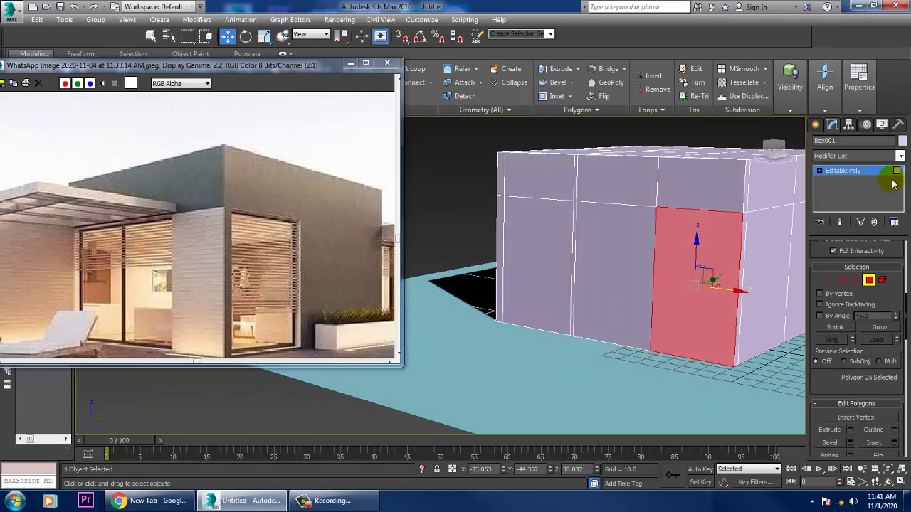
pyautogui.click(851, 430)
pyautogui.keyDown('alt'); pyautogui.moveTo(629, 317); pyautogui.dragTo(597, 329, button='middle'); pyautogui.keyUp('alt')
pyautogui.moveTo(448, 302)
pyautogui.mouseDown()
pyautogui.moveTo(467, 335)
pyautogui.moveTo(464, 306)
pyautogui.mouseUp()
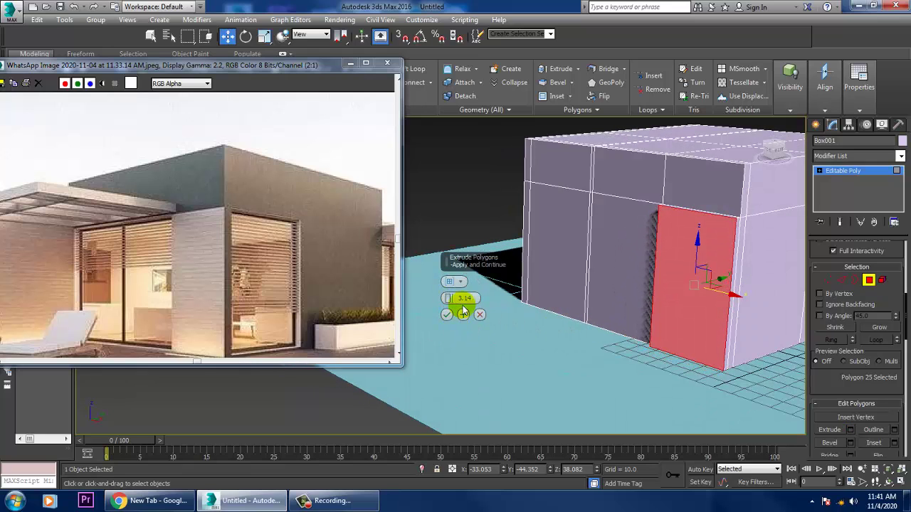
pyautogui.click(446, 314)
# - Move the whole building block about 48 units in the positive X direction
pyautogui.moveTo(259, 307); pyautogui.dragTo(311, 274)
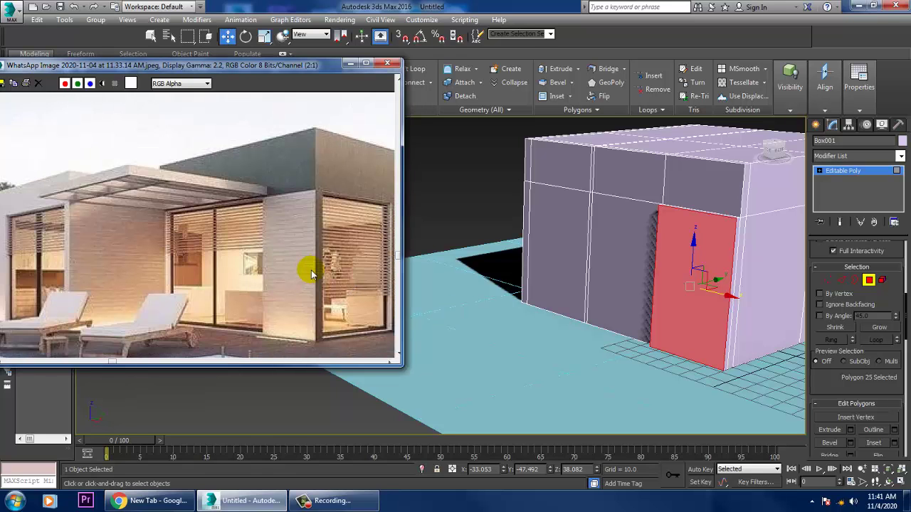
pyautogui.keyDown('alt'); pyautogui.moveTo(656, 231); pyautogui.dragTo(634, 228, button='middle'); pyautogui.keyUp('alt')
pyautogui.keyDown('alt'); pyautogui.moveTo(738, 272); pyautogui.dragTo(710, 266, button='middle'); pyautogui.keyUp('alt')
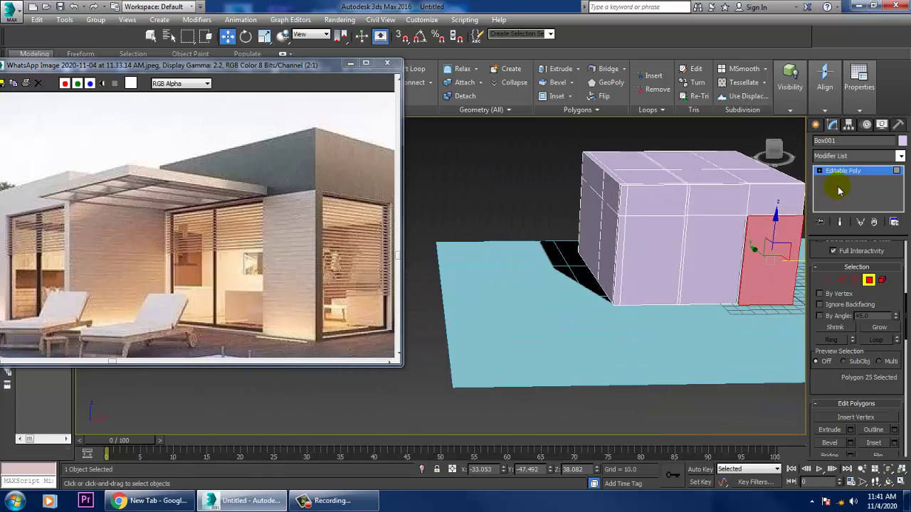
pyautogui.click(843, 171)
pyautogui.keyDown('alt'); pyautogui.moveTo(789, 241); pyautogui.dragTo(682, 243, button='middle'); pyautogui.keyUp('alt')
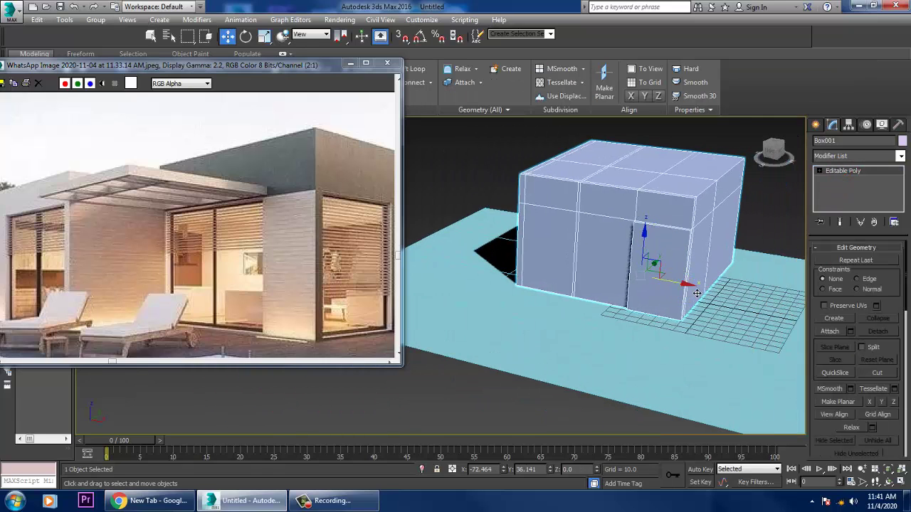
pyautogui.moveTo(697, 293); pyautogui.dragTo(747, 302)
pyautogui.moveTo(273, 260); pyautogui.dragTo(321, 249, button='middle')
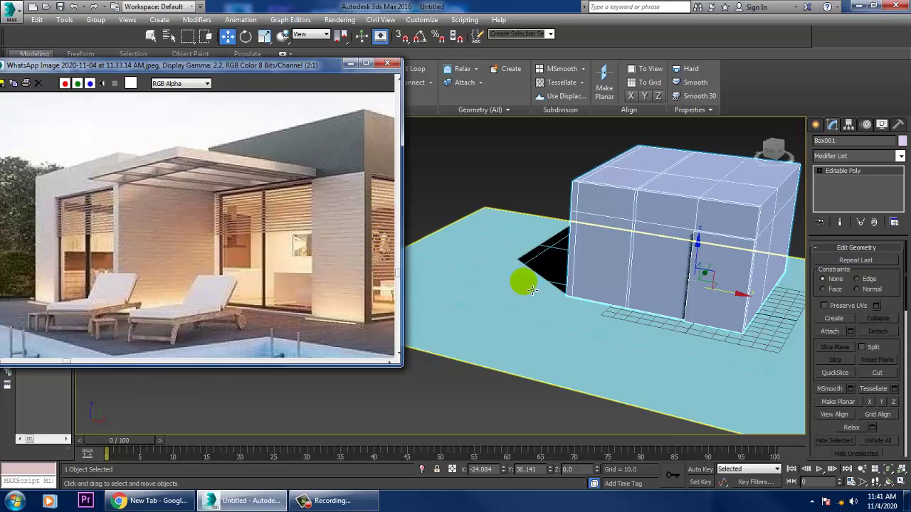
# - Select the six polygons of the block's far end face and extrude them by 130.381
pyautogui.keyDown('alt'); pyautogui.moveTo(532, 290); pyautogui.dragTo(657, 260, button='middle'); pyautogui.keyUp('alt')
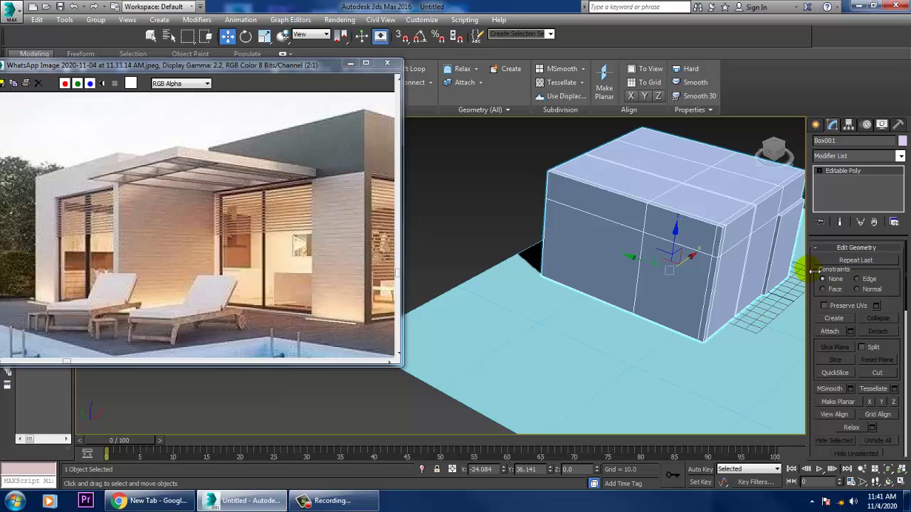
pyautogui.press('4')
pyautogui.click(772, 267)
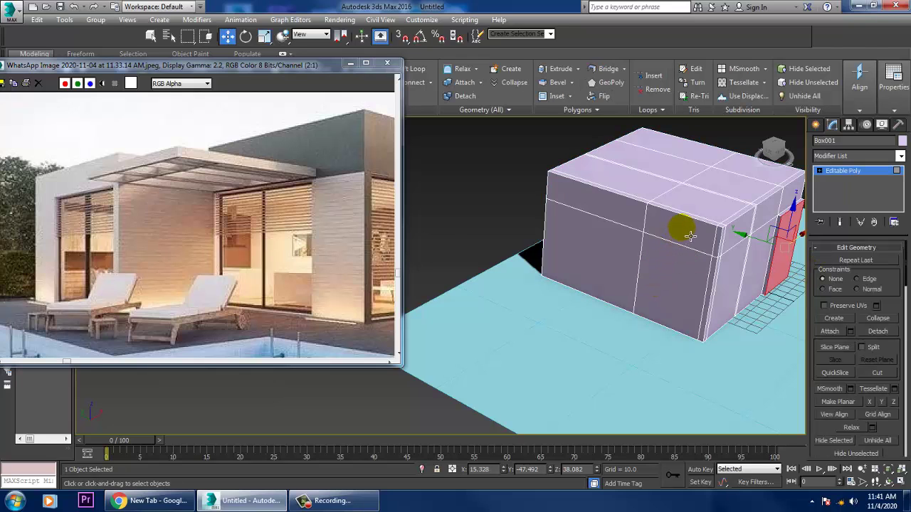
pyautogui.click(690, 236)
pyautogui.keyDown('ctrl'); pyautogui.click(682, 262); pyautogui.keyUp('ctrl')
pyautogui.keyDown('ctrl'); pyautogui.click(601, 217); pyautogui.keyUp('ctrl')
pyautogui.keyDown('ctrl'); pyautogui.click(613, 281); pyautogui.keyUp('ctrl')
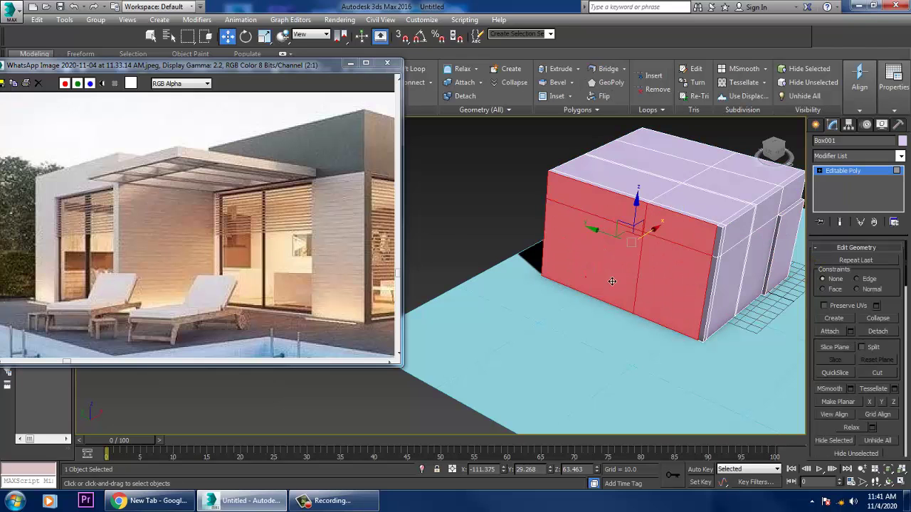
pyautogui.keyDown('ctrl'); pyautogui.click(716, 248); pyautogui.keyUp('ctrl')
pyautogui.keyDown('alt'); pyautogui.moveTo(711, 277); pyautogui.dragTo(653, 268, button='middle'); pyautogui.keyUp('alt')
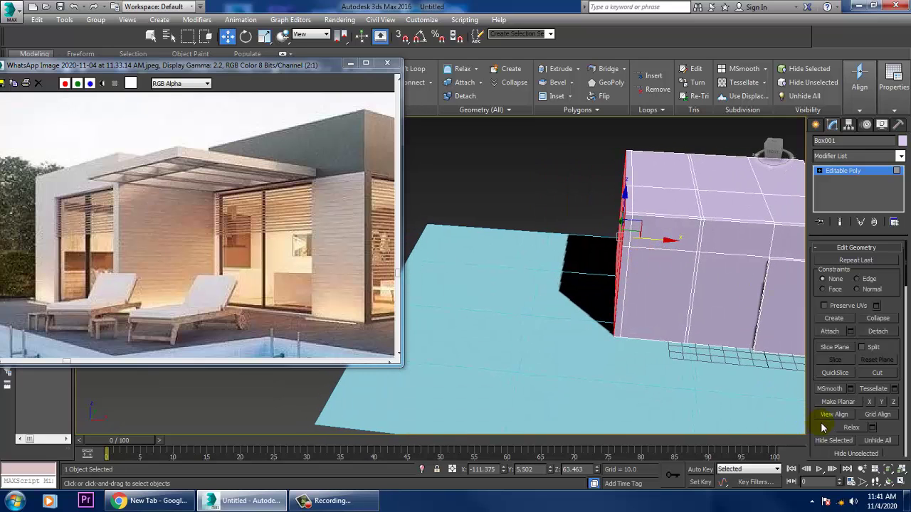
pyautogui.scroll(-6, 822, 427)
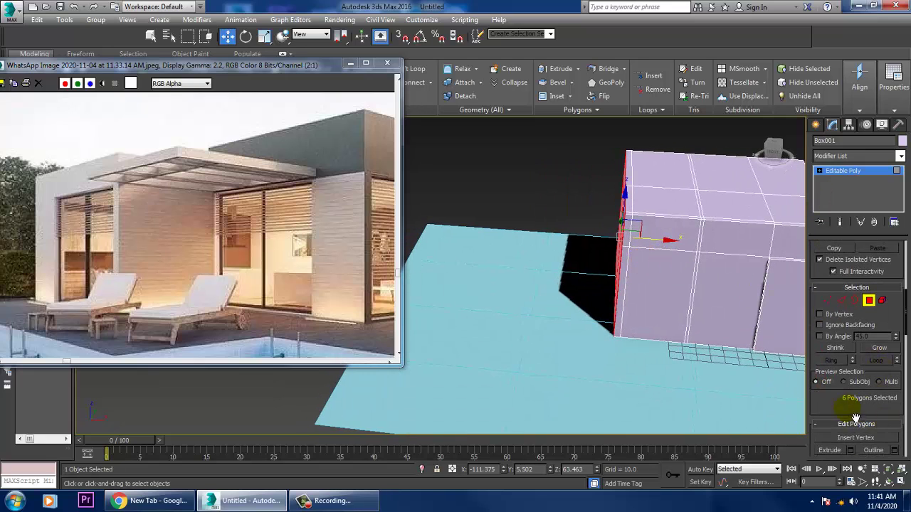
pyautogui.scroll(-2, 854, 419)
pyautogui.click(852, 414)
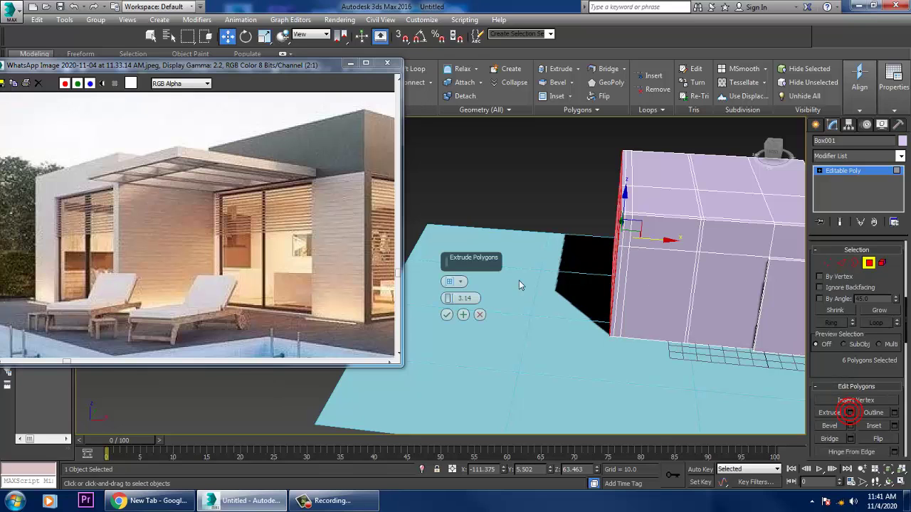
pyautogui.moveTo(447, 298); pyautogui.dragTo(397, 251)
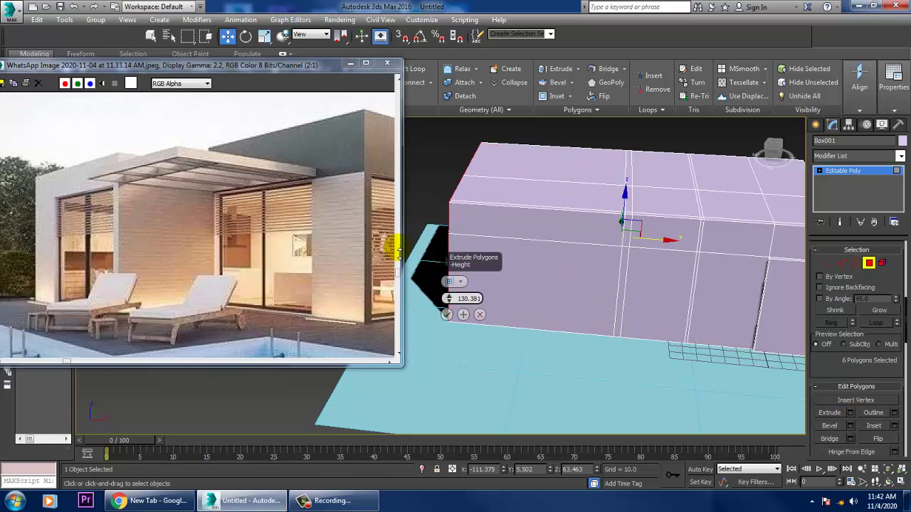
pyautogui.click(446, 315)
# - Extrude the new extension's two large front polygons by 130.381 as a wing projecting toward the pool side
pyautogui.keyDown('alt'); pyautogui.moveTo(579, 310); pyautogui.dragTo(632, 282, button='middle'); pyautogui.keyUp('alt')
pyautogui.click(591, 247)
pyautogui.keyDown('ctrl'); pyautogui.click(586, 288); pyautogui.keyUp('ctrl')
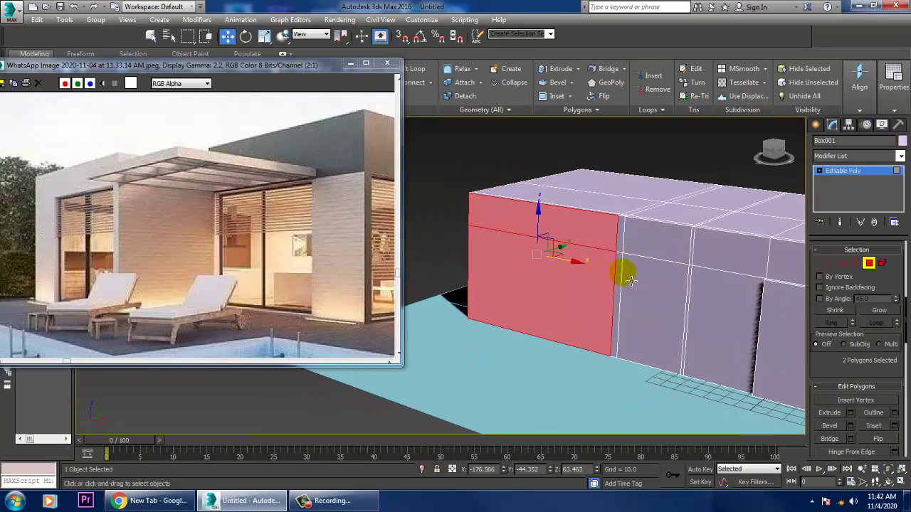
pyautogui.click(851, 413)
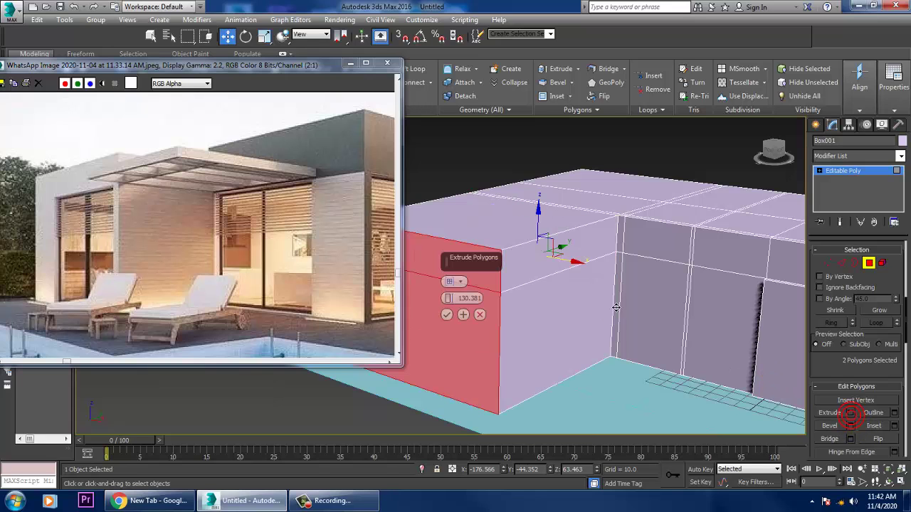
pyautogui.moveTo(616, 309)
pyautogui.keyDown('alt'); pyautogui.mouseDown(button='middle')
pyautogui.moveTo(602, 291)
pyautogui.moveTo(623, 321)
pyautogui.mouseUp(button='middle'); pyautogui.keyUp('alt')
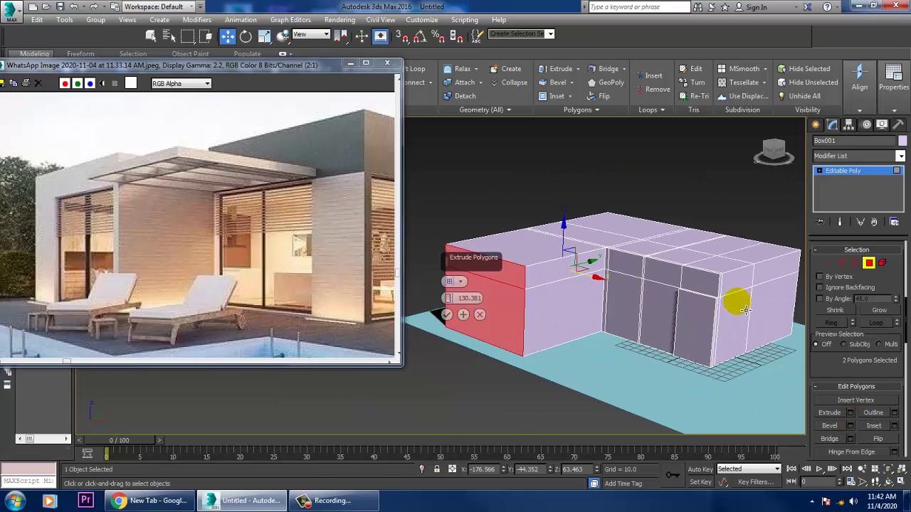
pyautogui.click(446, 315)
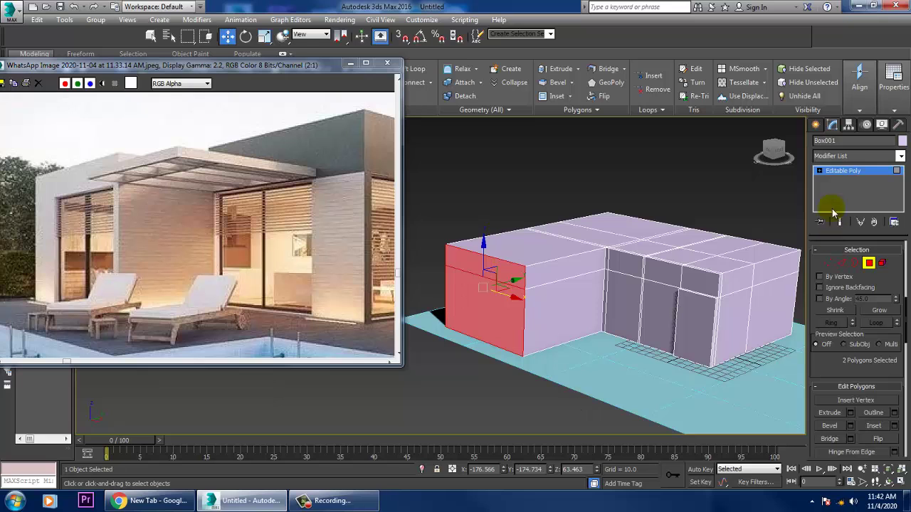
pyautogui.click(845, 171)
# - Shorten the projecting wing slightly by moving its front-end vertices back along the Y axis
pyautogui.scroll(5, 545, 301)
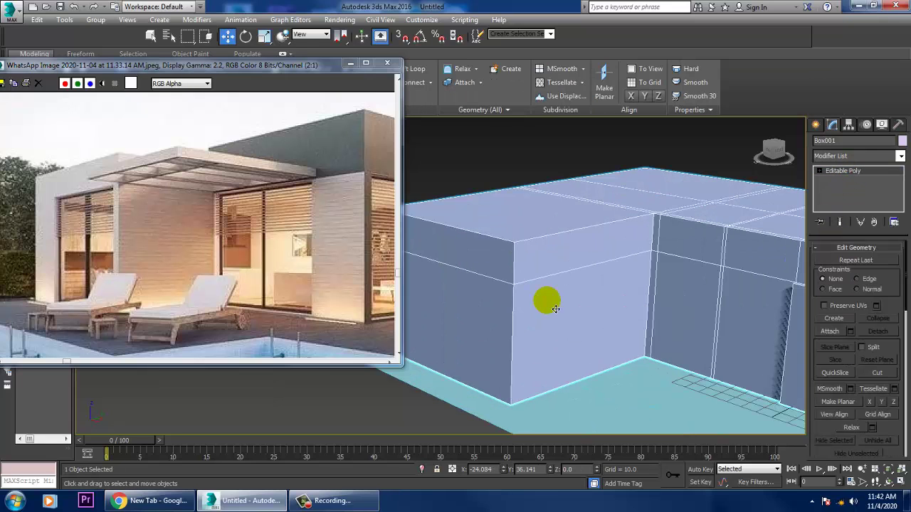
pyautogui.scroll(-5, 605, 319)
pyautogui.press('1')
pyautogui.scroll(4, 590, 315)
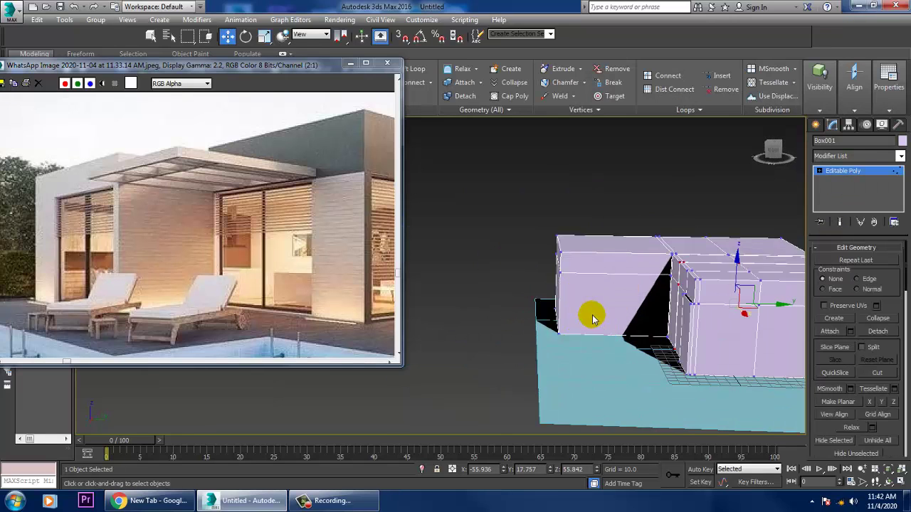
pyautogui.moveTo(586, 329); pyautogui.dragTo(591, 319)
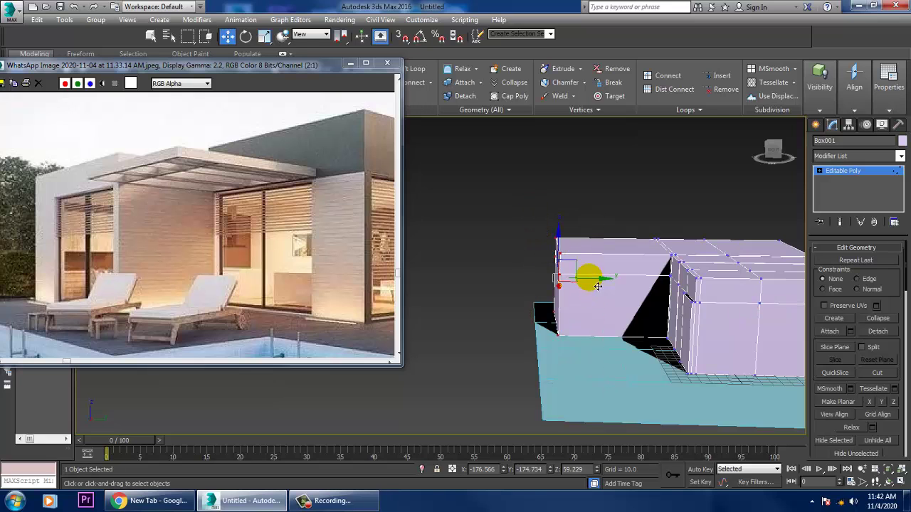
pyautogui.keyDown('alt'); pyautogui.moveTo(590, 278); pyautogui.dragTo(682, 307, button='middle'); pyautogui.keyUp('alt')
pyautogui.scroll(3, 607, 321)
pyautogui.scroll(-4, 609, 293)
pyautogui.scroll(4, 600, 299)
pyautogui.scroll(-3, 644, 322)
pyautogui.moveTo(498, 317); pyautogui.dragTo(674, 324, button='middle')
pyautogui.click(847, 176)
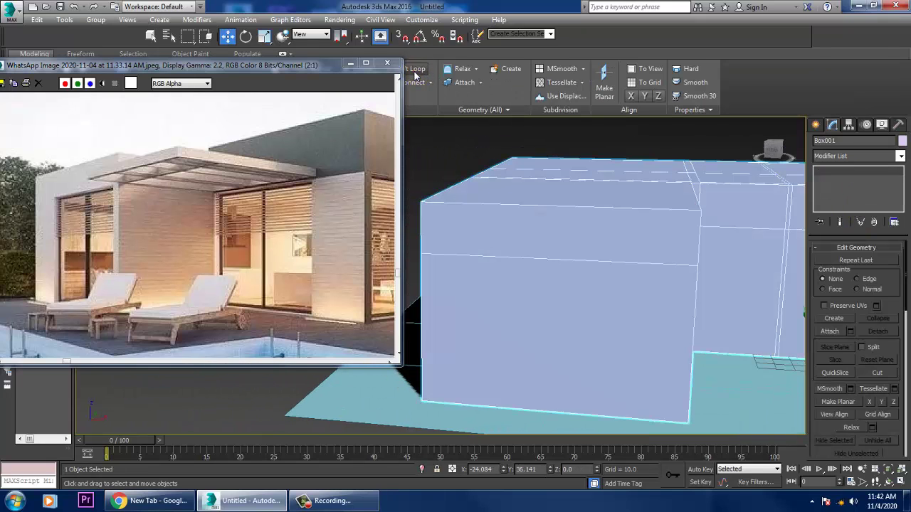
# - Add a vertical Swift Loop on the wing's front face, about a third in from its outer edge
pyautogui.keyDown('alt'); pyautogui.moveTo(584, 298); pyautogui.dragTo(601, 293, button='middle'); pyautogui.keyUp('alt')
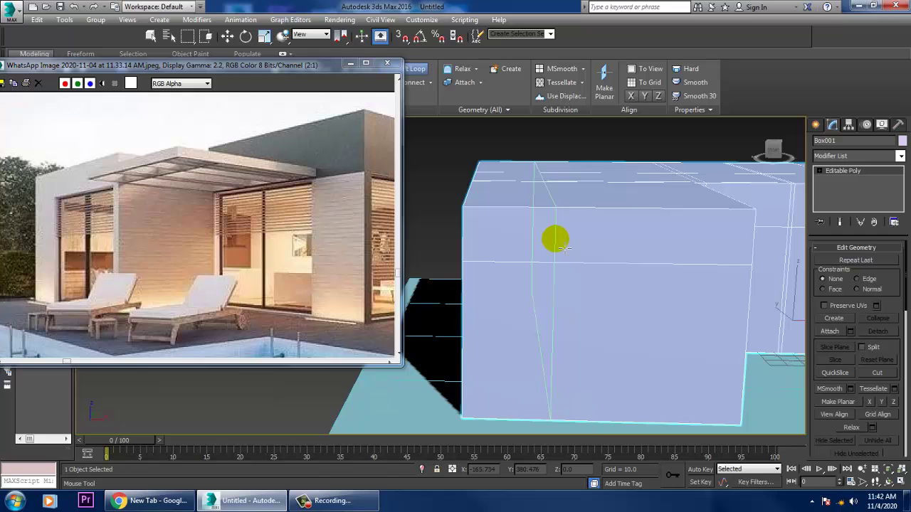
pyautogui.click(568, 247)
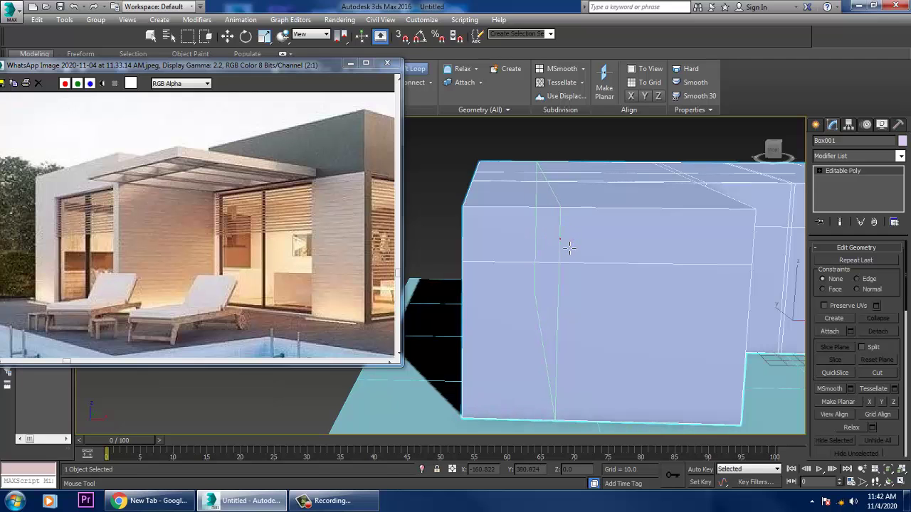
pyautogui.keyDown('alt'); pyautogui.moveTo(569, 247); pyautogui.dragTo(637, 297, button='middle'); pyautogui.keyUp('alt')
pyautogui.scroll(-3, 644, 292)
pyautogui.press('w')
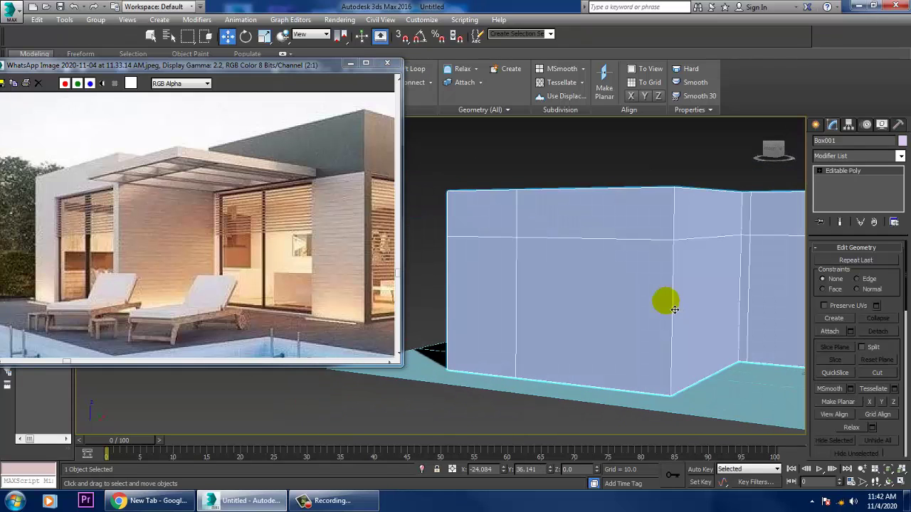
# - Nudge the new vertical edge loop slightly toward the wing's outer edge along the X axis
pyautogui.moveTo(615, 292); pyautogui.dragTo(664, 313, button='middle')
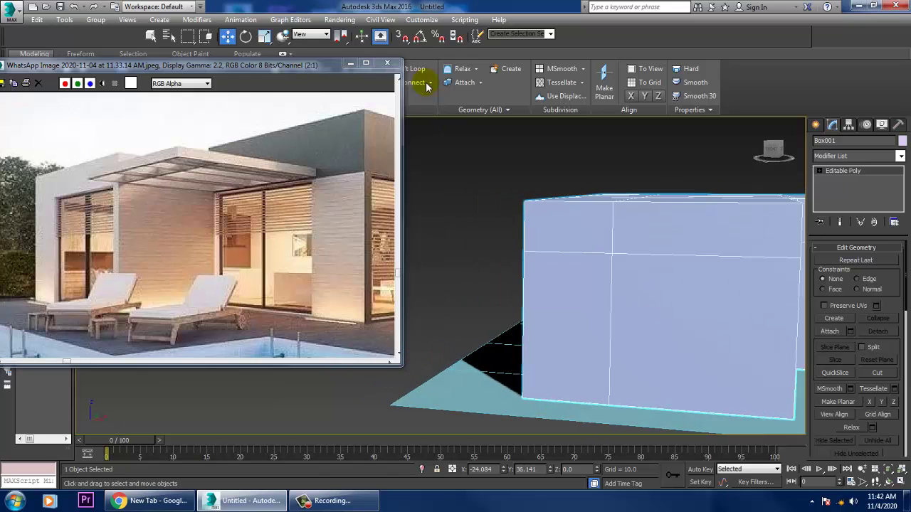
pyautogui.press('2')
pyautogui.click(611, 244)
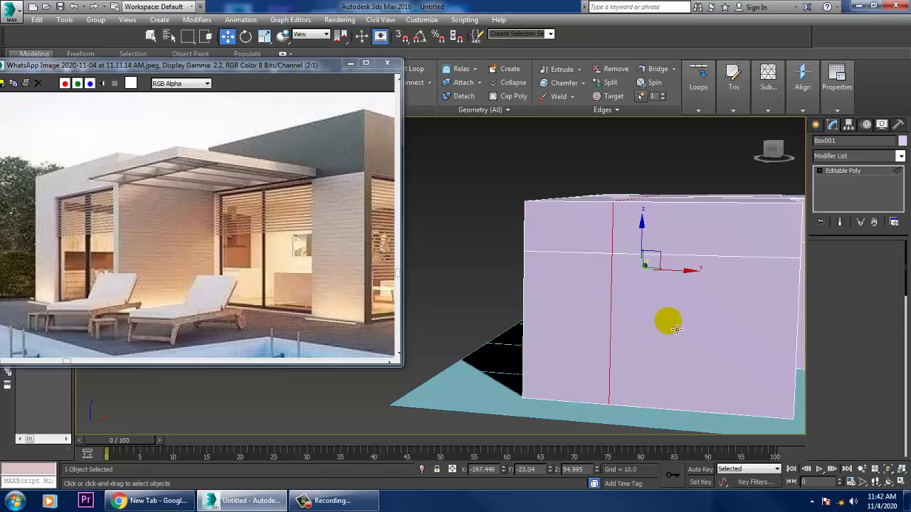
pyautogui.moveTo(688, 279); pyautogui.dragTo(682, 279)
# - In the Front view, add a vertical Swift Loop at about X -116, close to the wing's inner corner edge
pyautogui.click(420, 70)
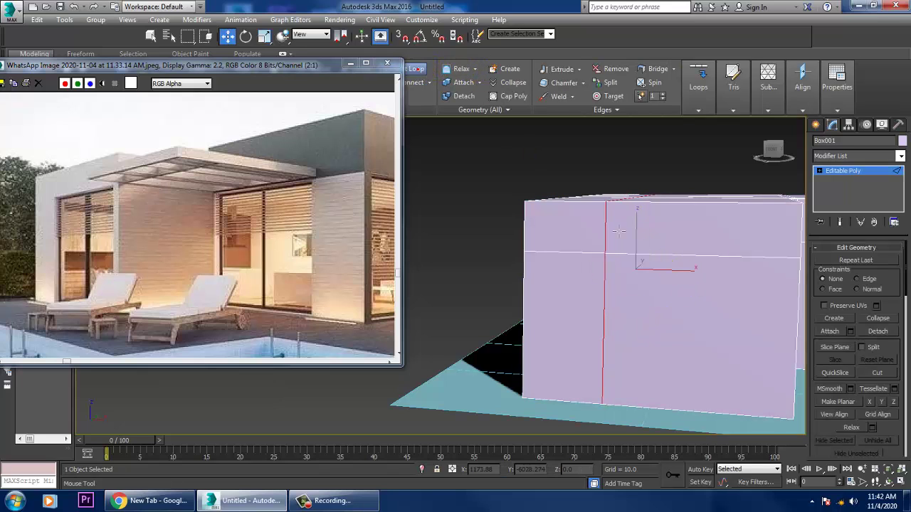
pyautogui.moveTo(728, 277); pyautogui.dragTo(602, 271, button='middle')
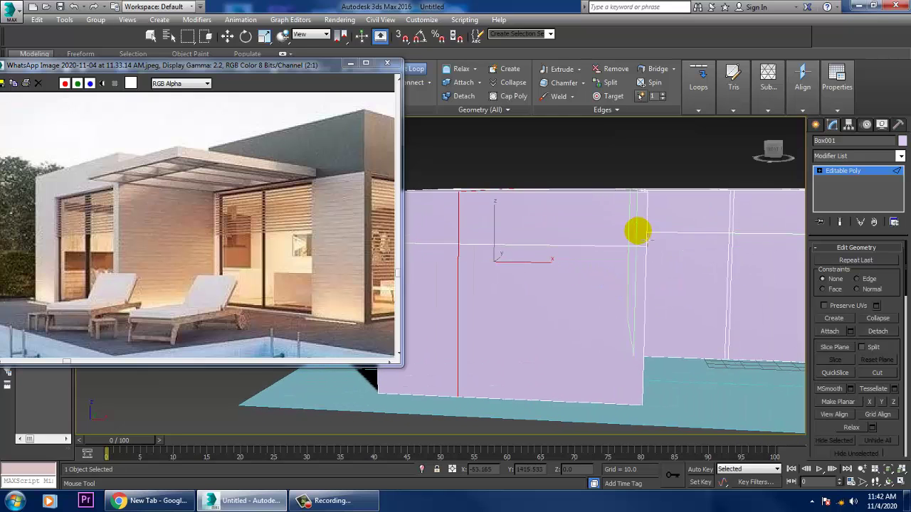
pyautogui.scroll(-3, 638, 230)
pyautogui.hotkey('alt', 'w')
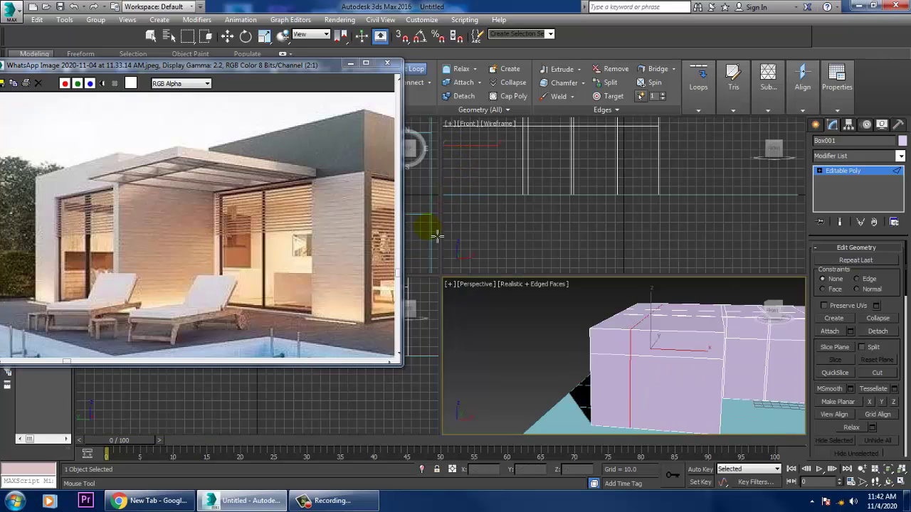
pyautogui.hotkey('alt', 'w')
pyautogui.scroll(6, 577, 179)
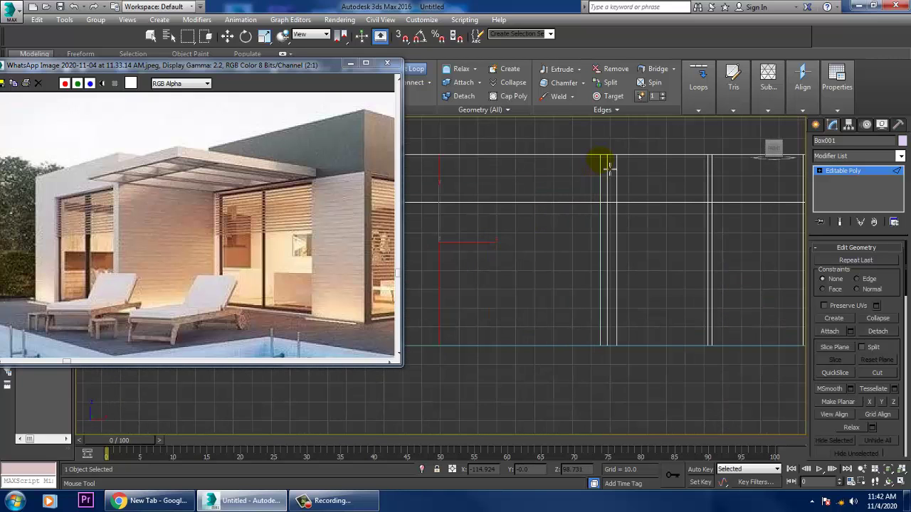
pyautogui.click(598, 161)
pyautogui.press('w')
pyautogui.hotkey('alt', 'w')
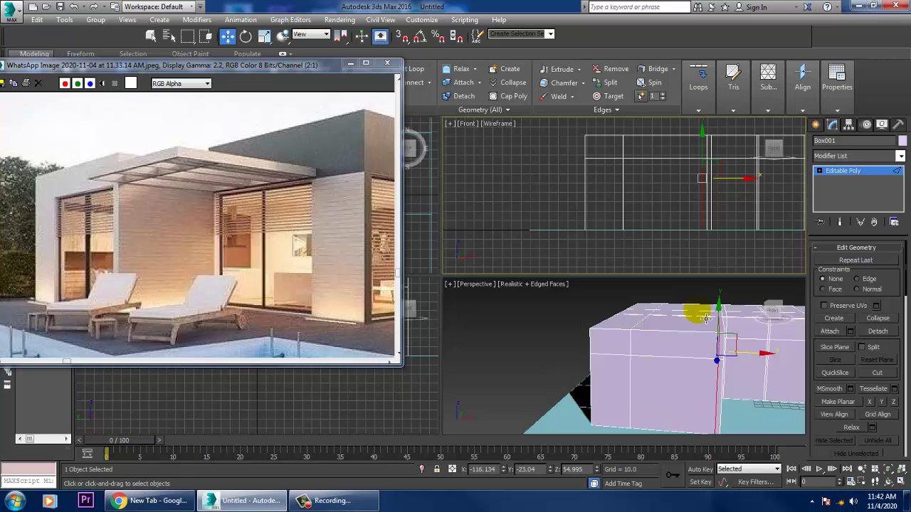
pyautogui.middleClick(694, 315)
pyautogui.hotkey('alt', 'w')
pyautogui.keyDown('alt'); pyautogui.moveTo(691, 315); pyautogui.dragTo(633, 299, button='middle'); pyautogui.keyUp('alt')
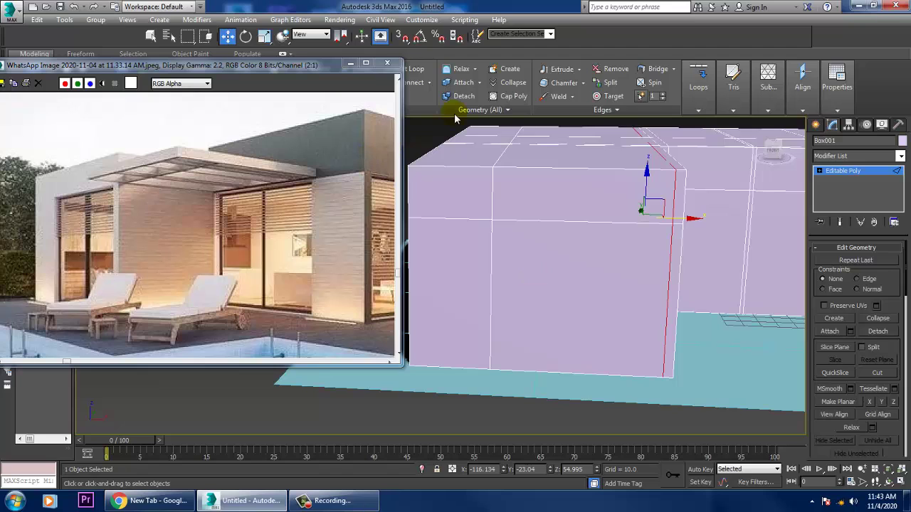
# - In the Front view, add two closely spaced vertical Swift Loops midway across the wing, at about X -157 and X -155
pyautogui.click(409, 72)
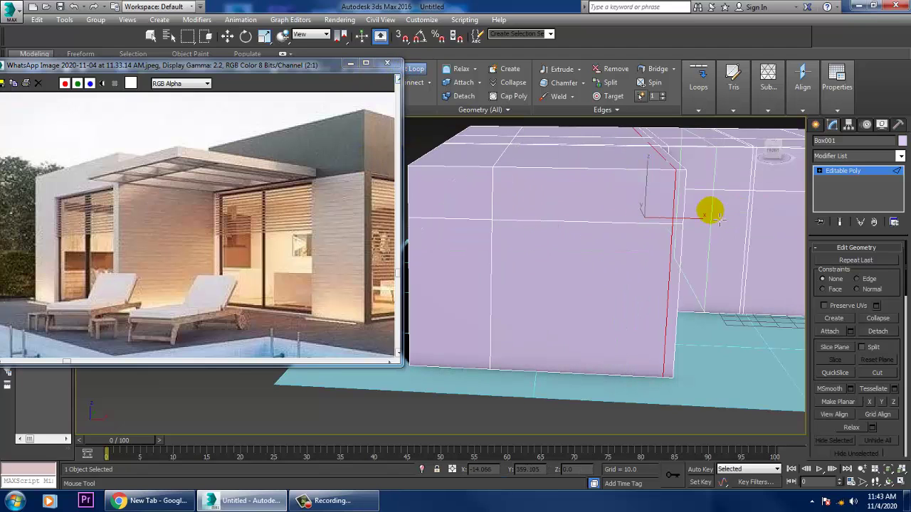
pyautogui.keyDown('alt'); pyautogui.moveTo(710, 210); pyautogui.dragTo(708, 202, button='middle'); pyautogui.keyUp('alt')
pyautogui.hotkey('alt', 'w')
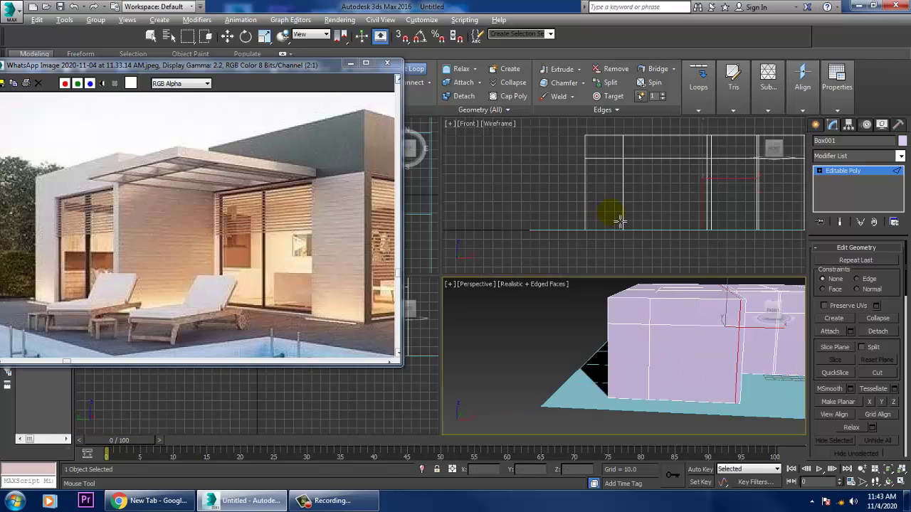
pyautogui.middleClick(645, 190)
pyautogui.hotkey('alt', 'w')
pyautogui.moveTo(645, 189); pyautogui.dragTo(678, 199, button='middle')
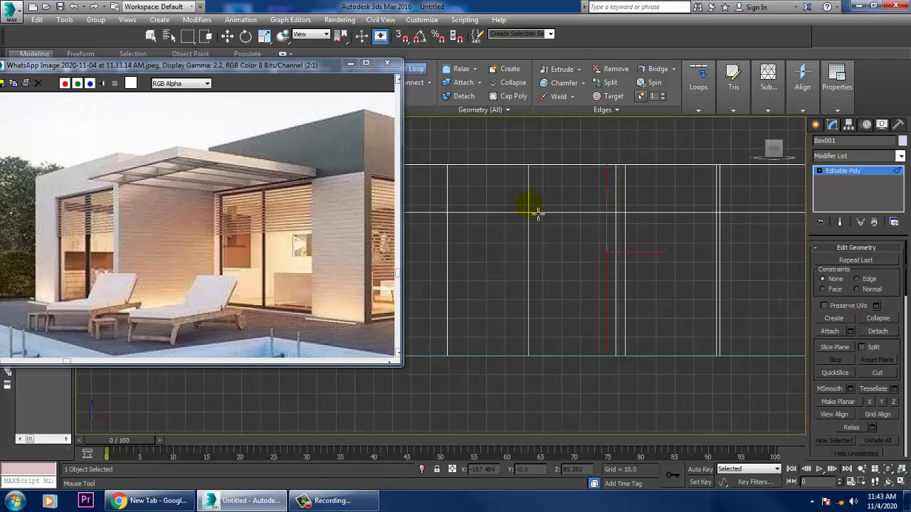
pyautogui.click(538, 215)
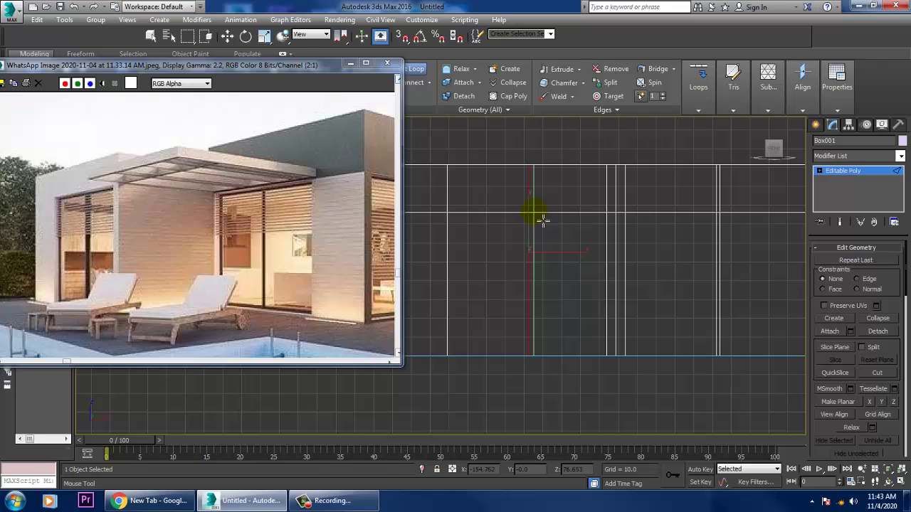
pyautogui.click(543, 221)
pyautogui.rightClick(543, 220)
# - Shift the pair of vertical loops slightly toward the wing's outer edge along the X axis
pyautogui.hotkey('alt', 'w')
pyautogui.moveTo(691, 326)
pyautogui.keyDown('alt'); pyautogui.mouseDown(button='middle')
pyautogui.moveTo(720, 328)
pyautogui.moveTo(703, 331)
pyautogui.mouseUp(button='middle'); pyautogui.keyUp('alt')
pyautogui.hotkey('alt', 'w')
pyautogui.scroll(5, 605, 307)
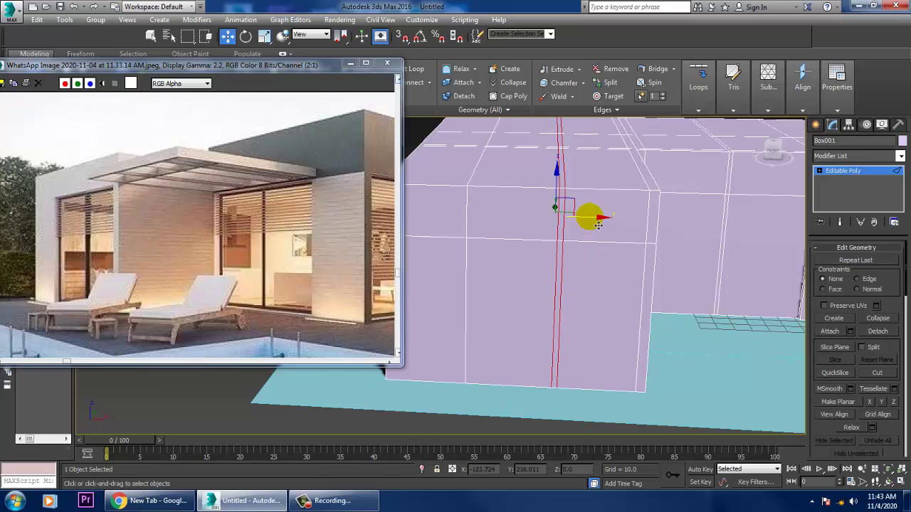
pyautogui.moveTo(590, 215); pyautogui.dragTo(574, 261)
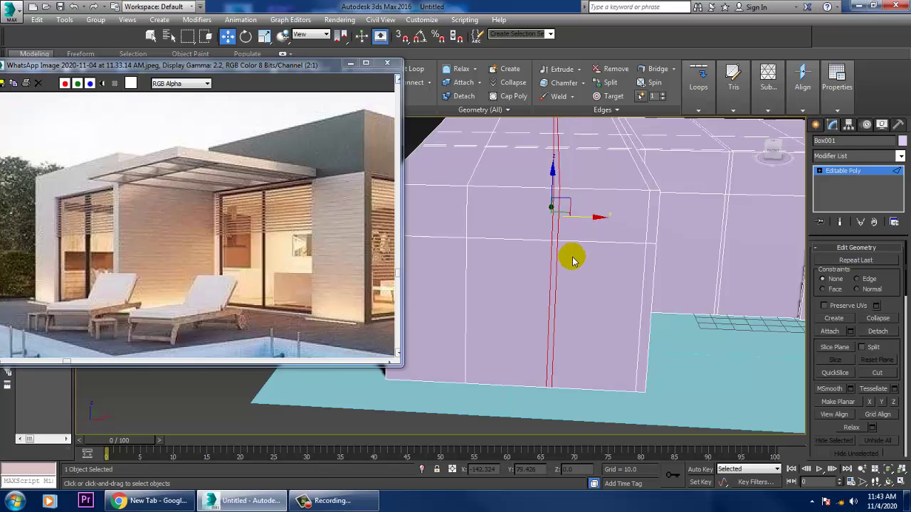
pyautogui.scroll(-8, 573, 260)
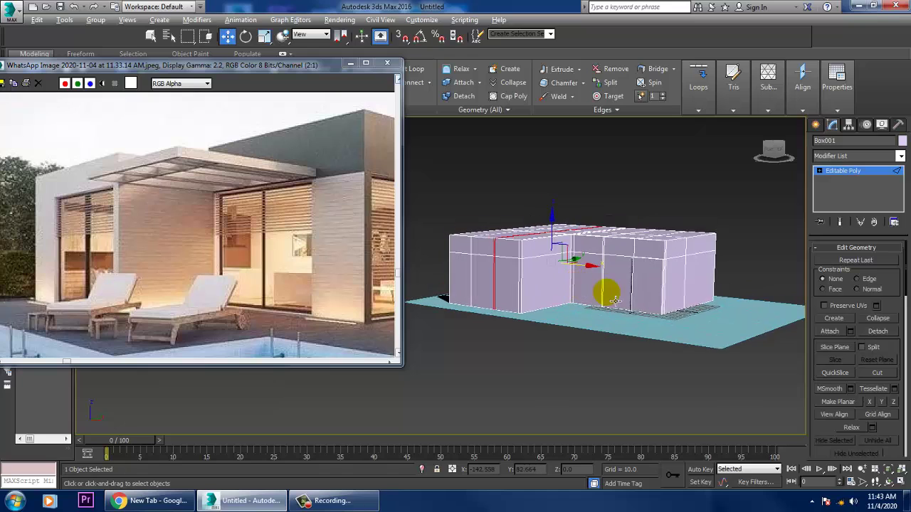
pyautogui.scroll(5, 615, 301)
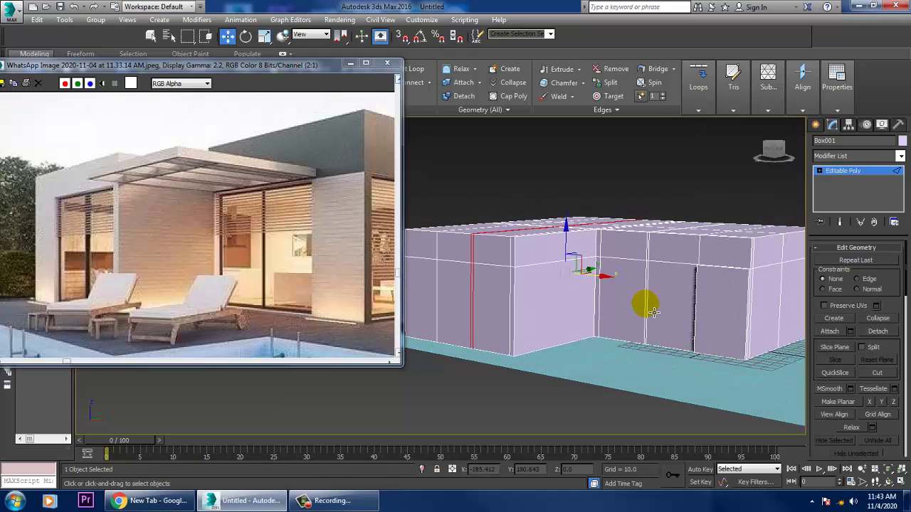
# - Save the scene as ext_1 in the exterior folder on the Desktop
pyautogui.hotkey('ctrl', 's')
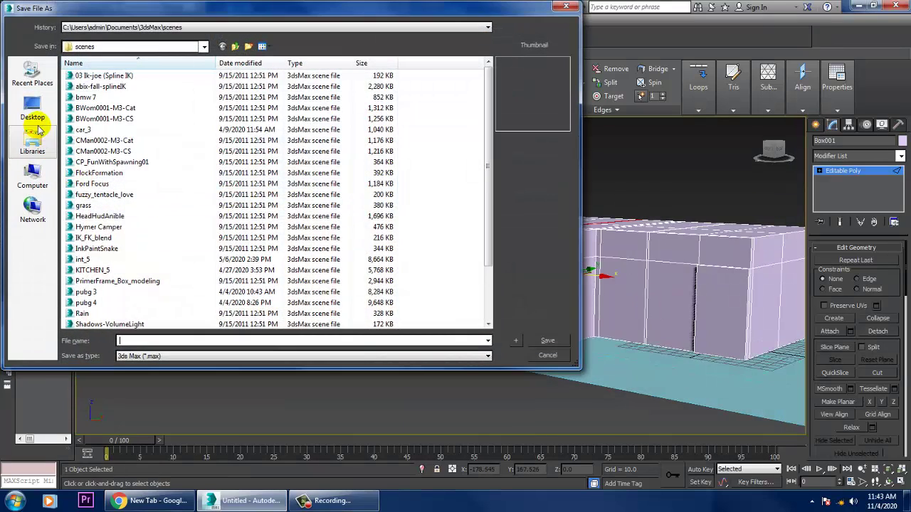
pyautogui.click(33, 111)
pyautogui.click(152, 170)
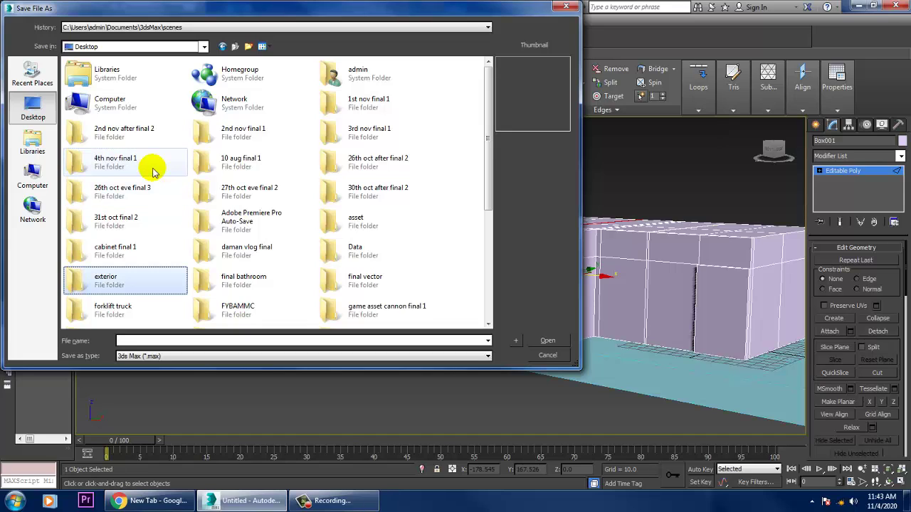
pyautogui.doubleClick(104, 279)
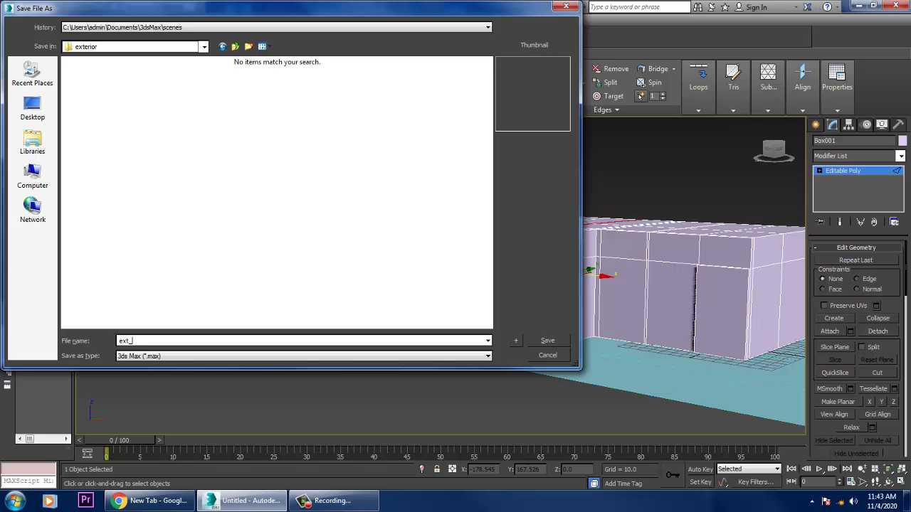
pyautogui.press('Return')
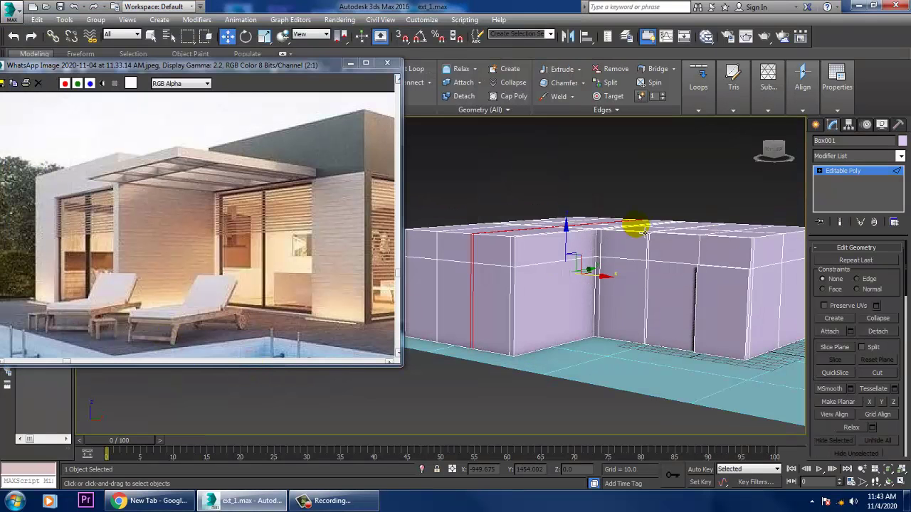
# - In the Top view, draw a Rectangle spline from the building's inner corner outward, about 147.5 long and 109.5 wide
pyautogui.moveTo(647, 232); pyautogui.dragTo(674, 287, button='middle')
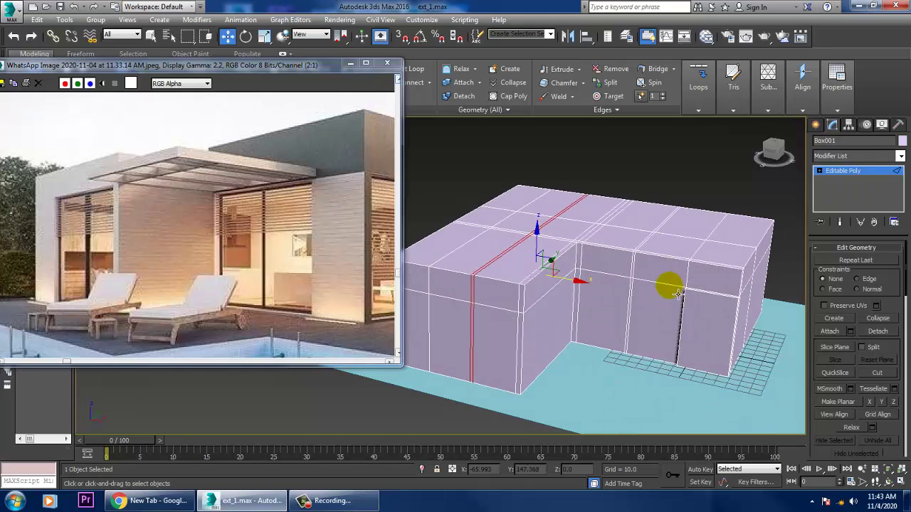
pyautogui.click(834, 171)
pyautogui.hotkey('alt', 'w')
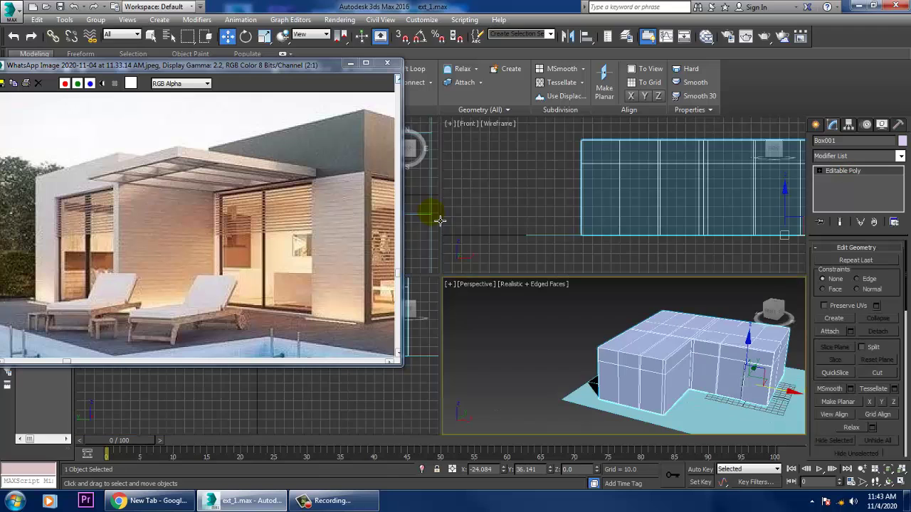
pyautogui.hotkey('alt', 'w')
pyautogui.scroll(5, 498, 279)
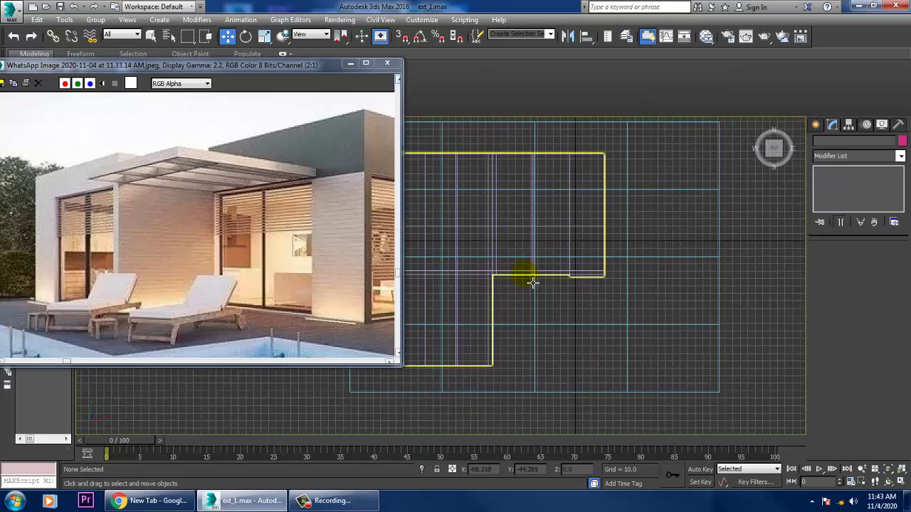
pyautogui.scroll(1, 527, 284)
pyautogui.moveTo(555, 281); pyautogui.dragTo(580, 277, button='middle')
pyautogui.scroll(1, 580, 278)
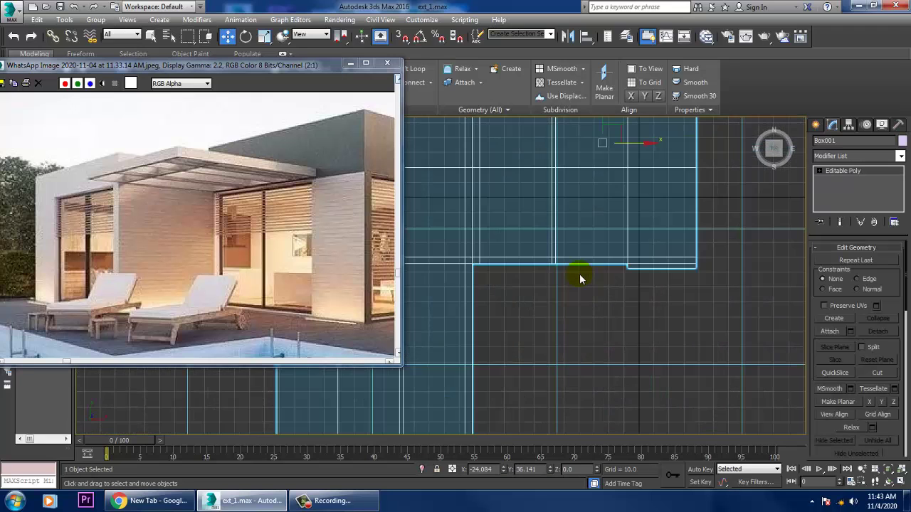
pyautogui.moveTo(631, 292); pyautogui.dragTo(627, 218, button='middle')
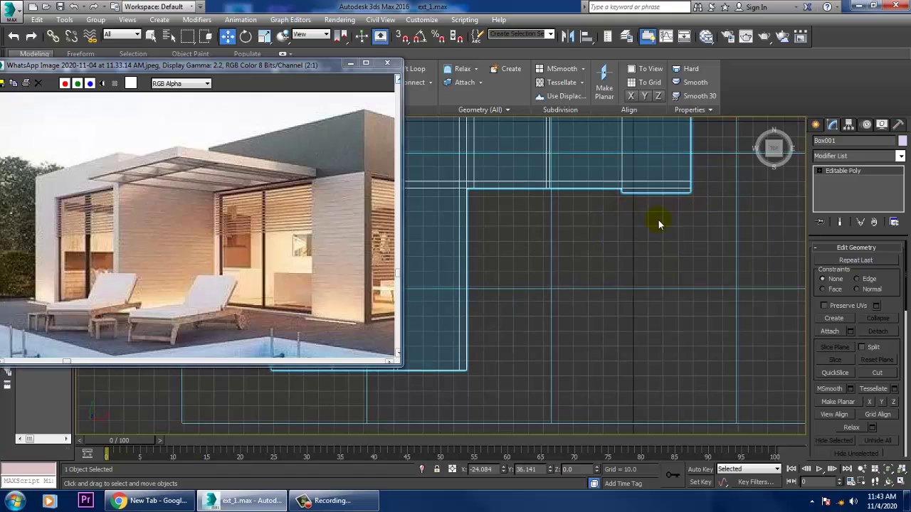
pyautogui.click(817, 126)
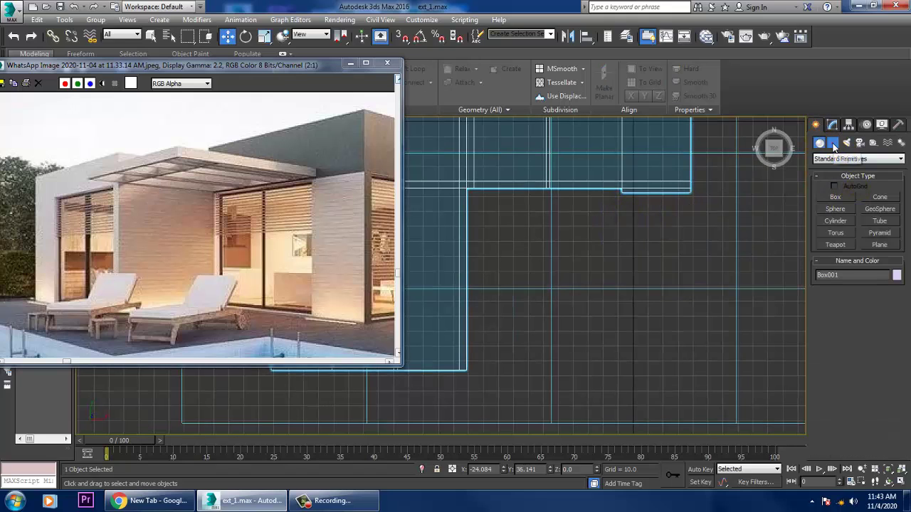
pyautogui.click(833, 142)
pyautogui.click(878, 207)
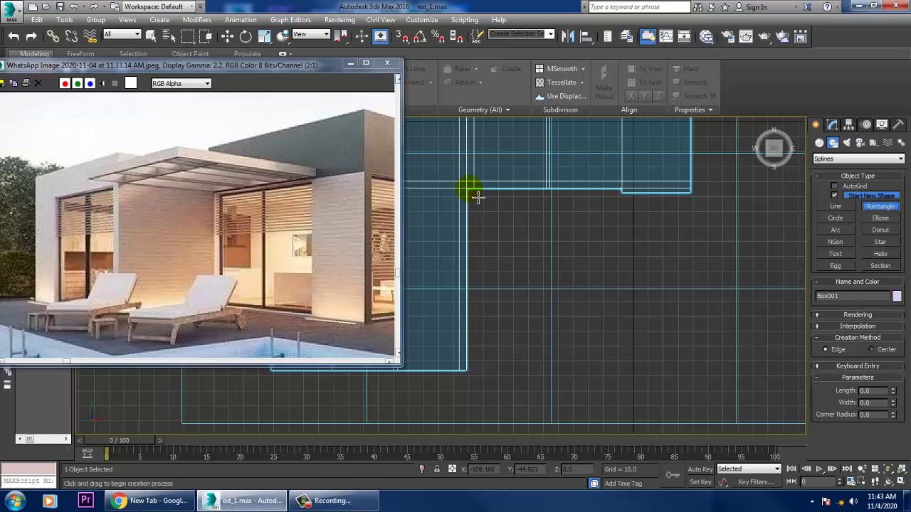
pyautogui.moveTo(471, 191); pyautogui.dragTo(643, 418)
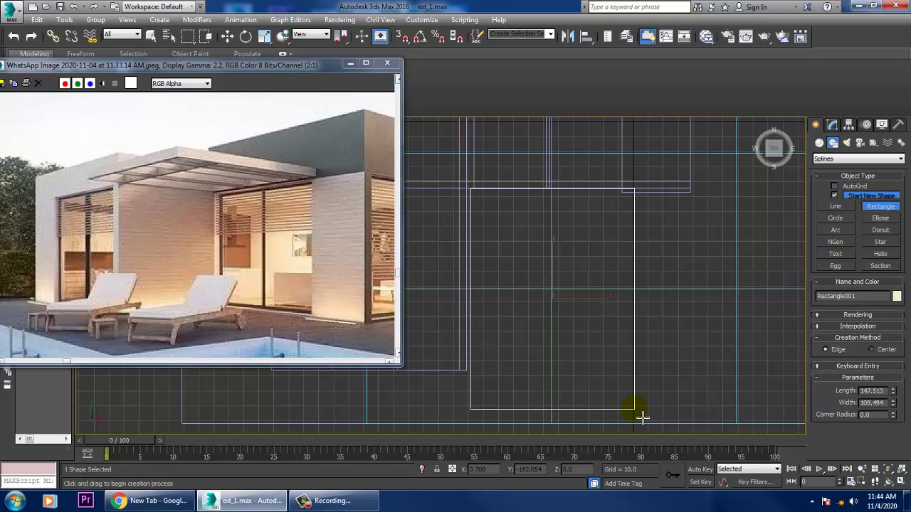
pyautogui.press('w')
# - Select all three objects in the scene and give them the same grey object color
pyautogui.hotkey('alt', 'w')
pyautogui.middleClick(673, 366)
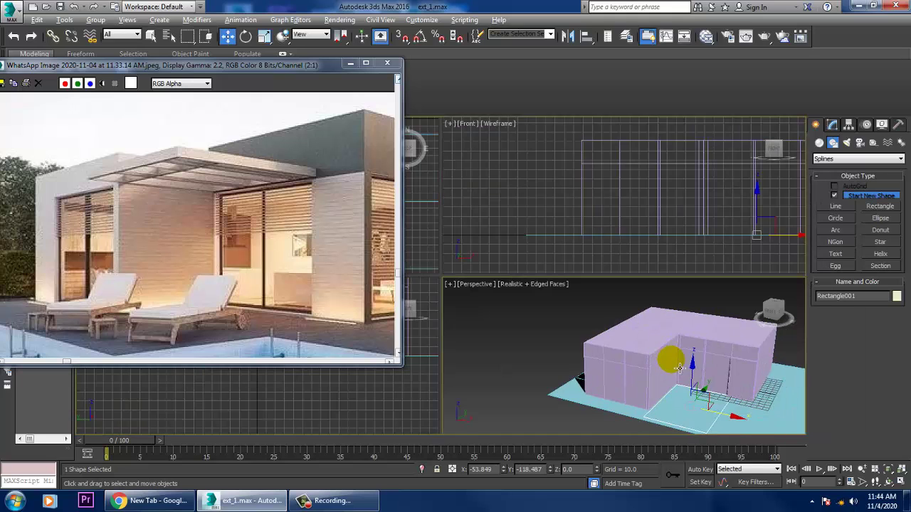
pyautogui.hotkey('alt', 'w')
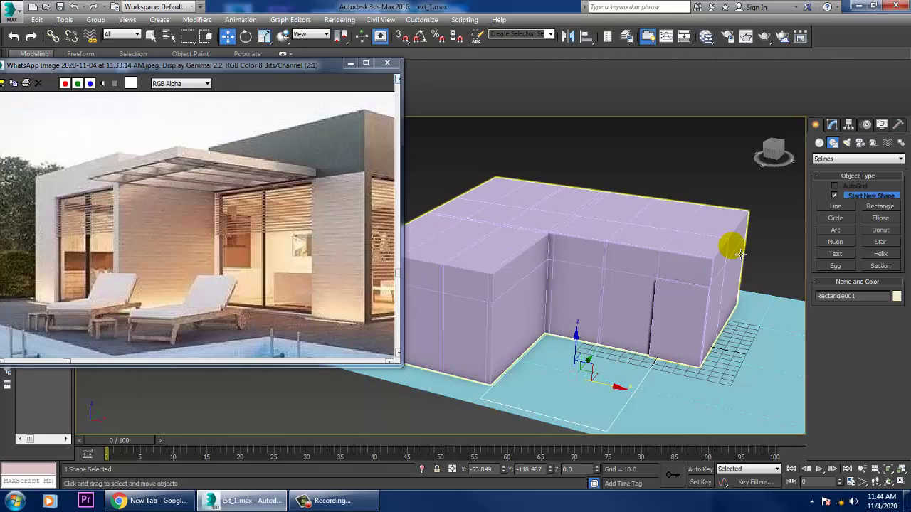
pyautogui.moveTo(595, 319); pyautogui.dragTo(586, 299, button='middle')
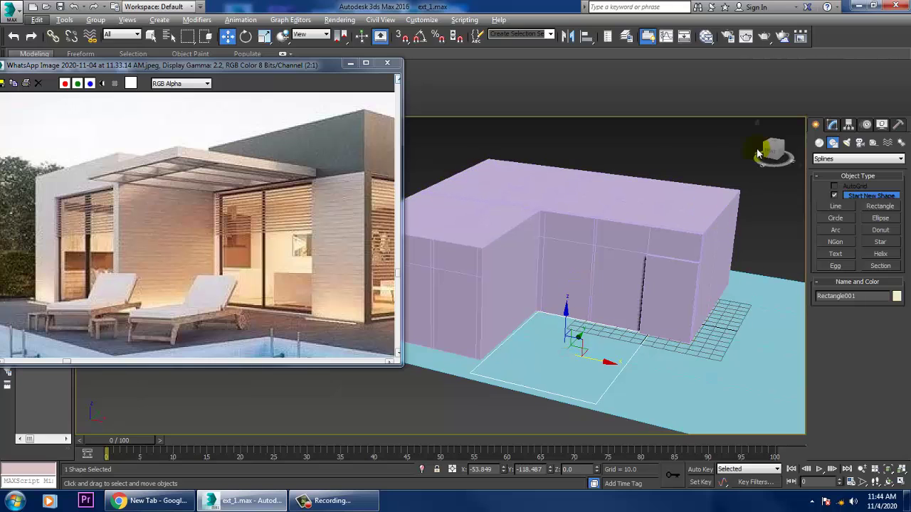
pyautogui.hotkey('ctrl', 'a')
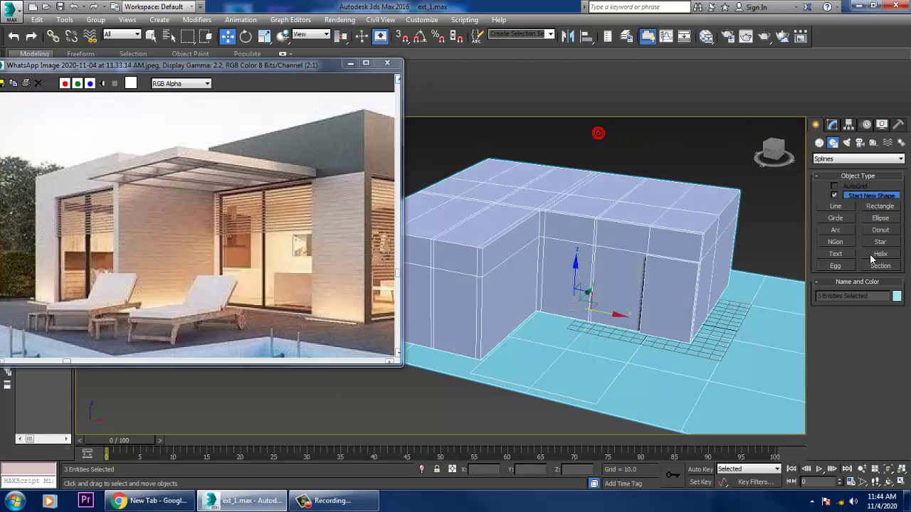
pyautogui.click(897, 297)
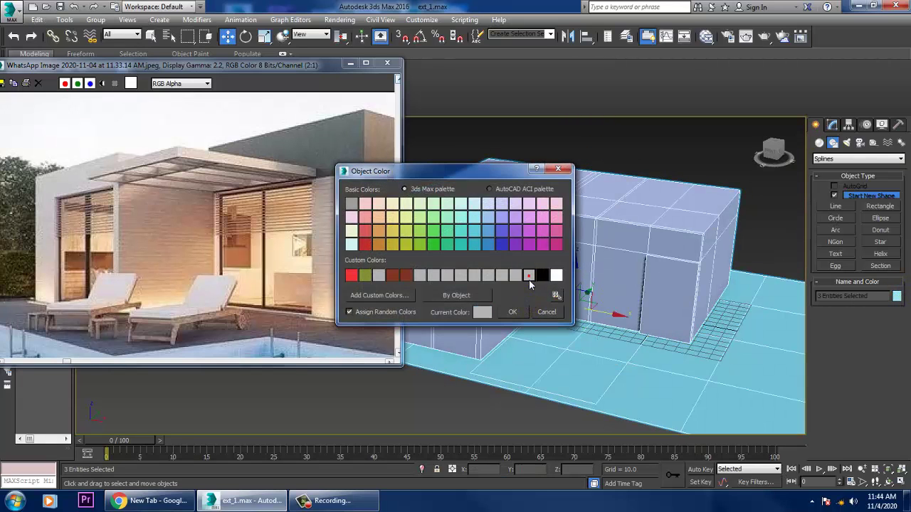
pyautogui.click(518, 314)
# - Raise the rectangle spline along the Z axis to about 83.67, near the top of the windows
pyautogui.click(590, 398)
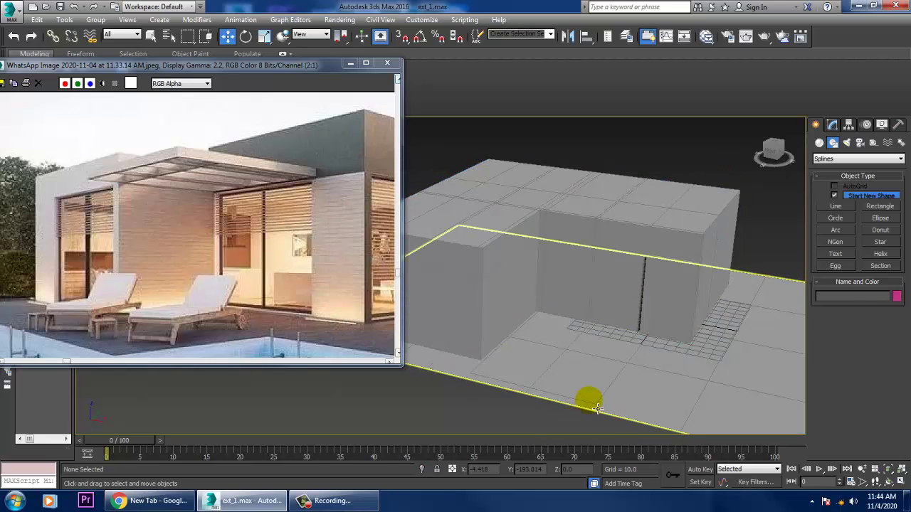
pyautogui.moveTo(557, 326); pyautogui.dragTo(575, 240)
pyautogui.keyDown('alt'); pyautogui.moveTo(648, 345); pyautogui.dragTo(639, 313, button='middle'); pyautogui.keyUp('alt')
pyautogui.scroll(3, 639, 313)
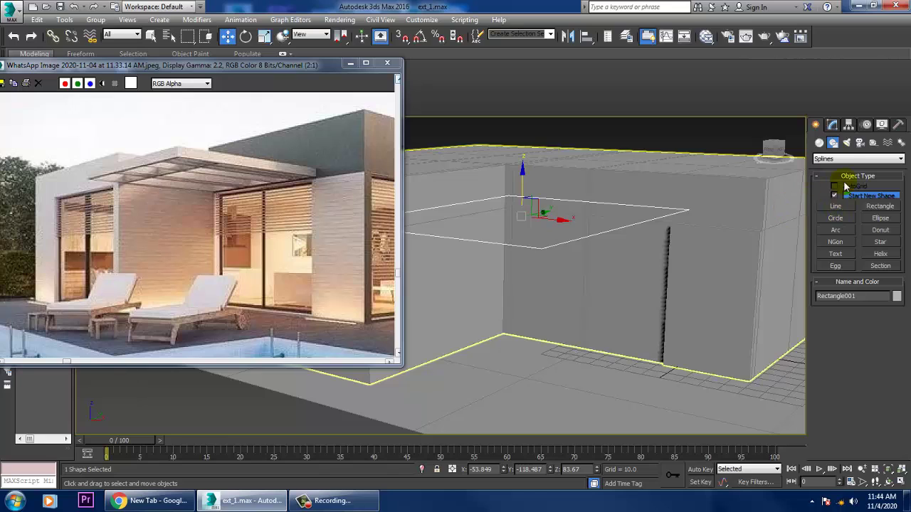
# - Enable the rectangle's thickness in the viewport, use a rectangular cross-section and set its width to about 3.42
pyautogui.click(832, 125)
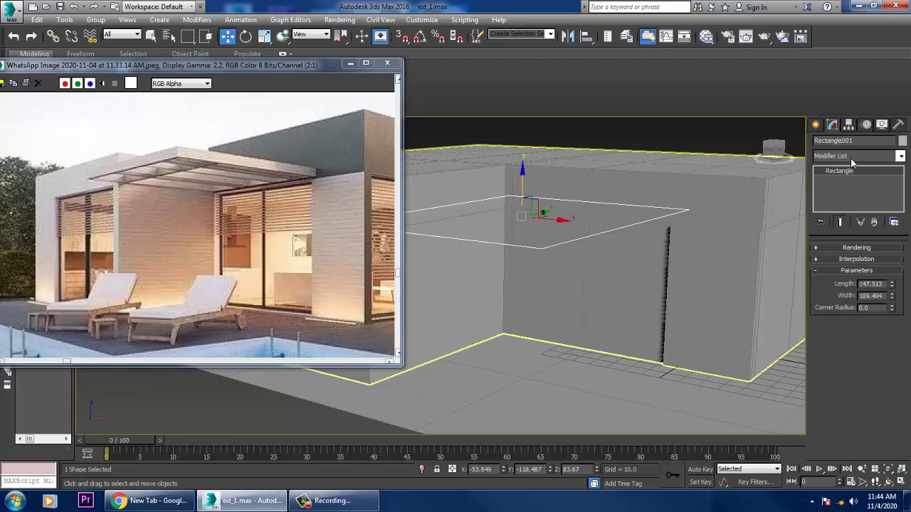
pyautogui.click(847, 248)
pyautogui.click(818, 267)
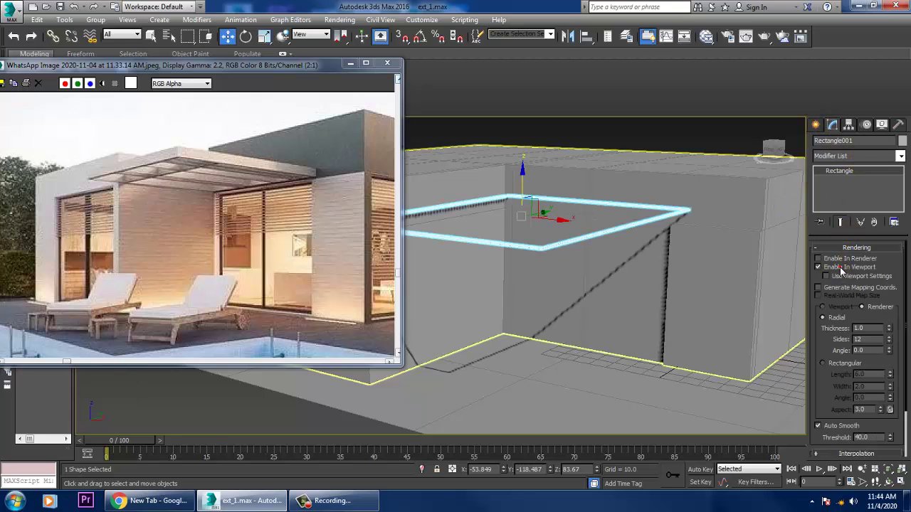
pyautogui.click(823, 364)
pyautogui.keyDown('alt'); pyautogui.moveTo(641, 299); pyautogui.dragTo(656, 318, button='middle'); pyautogui.keyUp('alt')
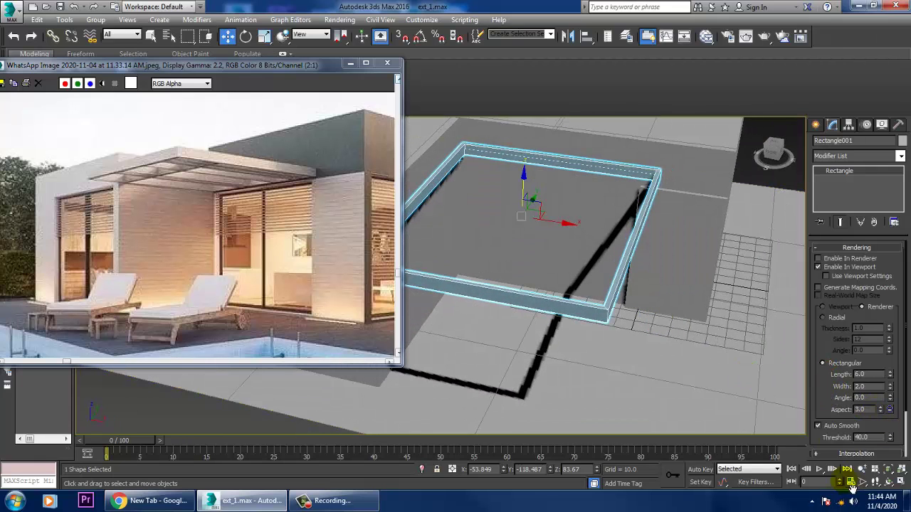
pyautogui.moveTo(889, 388); pyautogui.dragTo(889, 381)
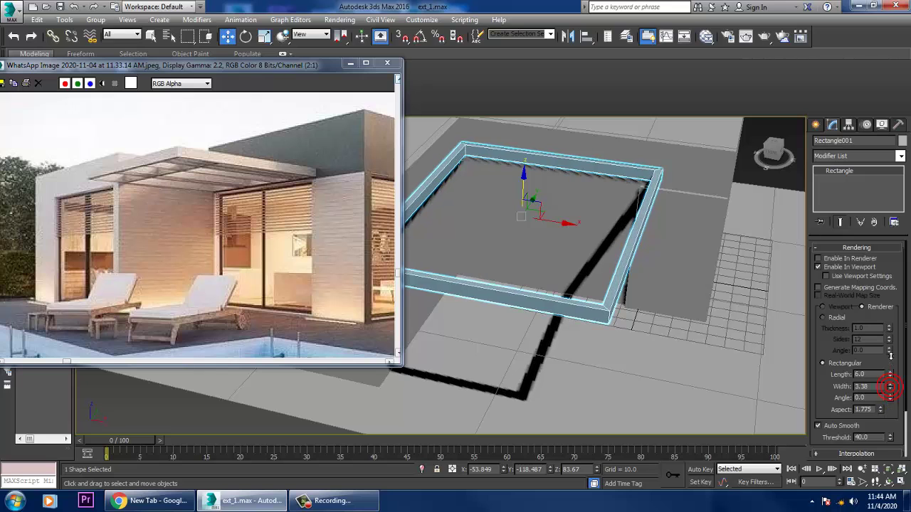
# - Convert the canopy rectangle to an Editable Spline and, in the Top view, move its right-hand vertices about 5.5 inward along X
pyautogui.moveTo(671, 309)
pyautogui.keyDown('alt'); pyautogui.mouseDown(button='middle')
pyautogui.moveTo(616, 288)
pyautogui.moveTo(726, 264)
pyautogui.moveTo(689, 308)
pyautogui.mouseUp(button='middle'); pyautogui.keyUp('alt')
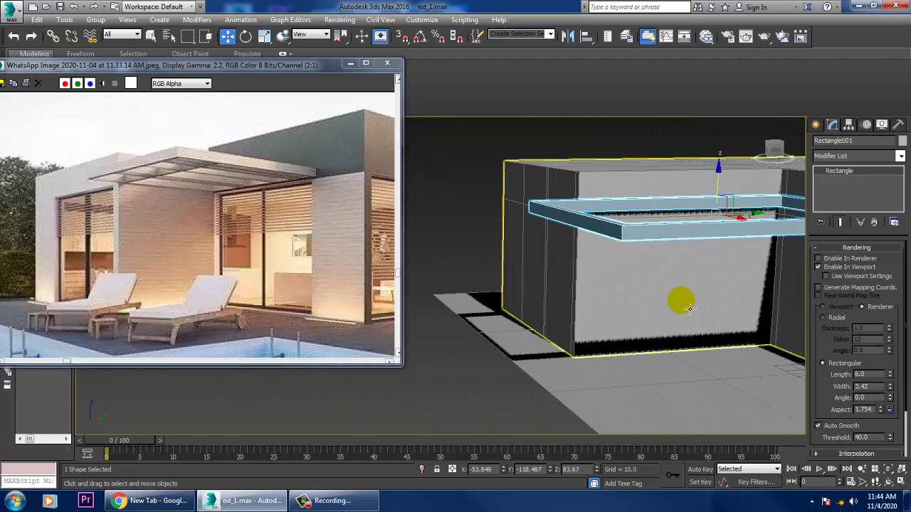
pyautogui.hotkey('alt', 'w')
pyautogui.rightClick(427, 236)
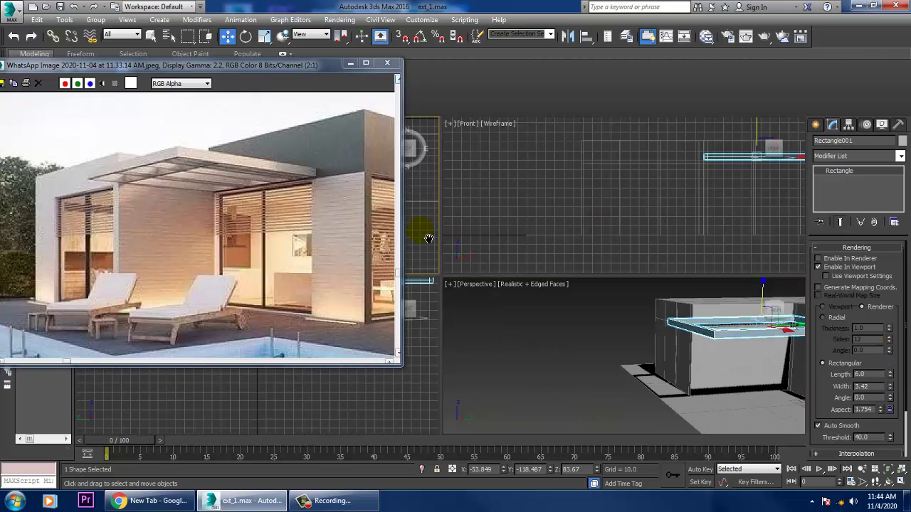
pyautogui.hotkey('alt', 'w')
pyautogui.press('z')
pyautogui.scroll(-2, 453, 229)
pyautogui.moveTo(454, 242); pyautogui.dragTo(575, 214, button='middle')
pyautogui.moveTo(575, 299); pyautogui.dragTo(577, 308, button='middle')
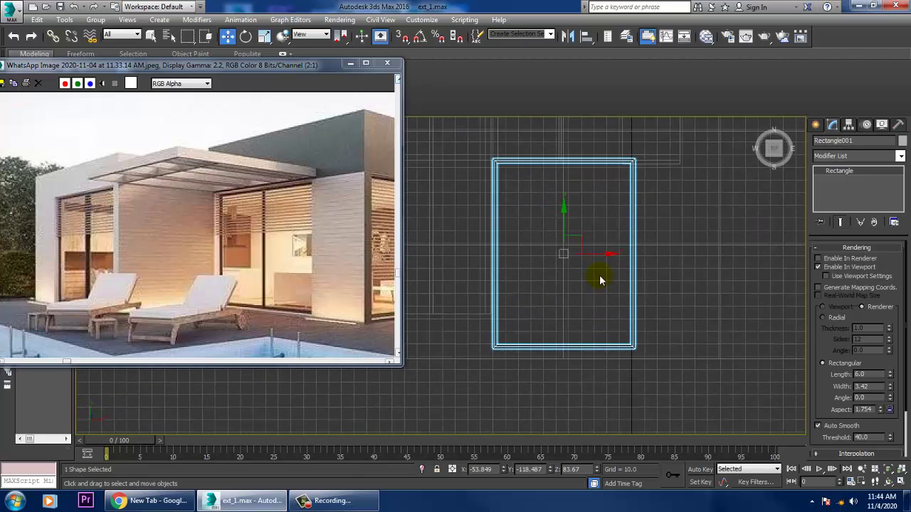
pyautogui.rightClick(621, 163)
pyautogui.moveTo(669, 272)
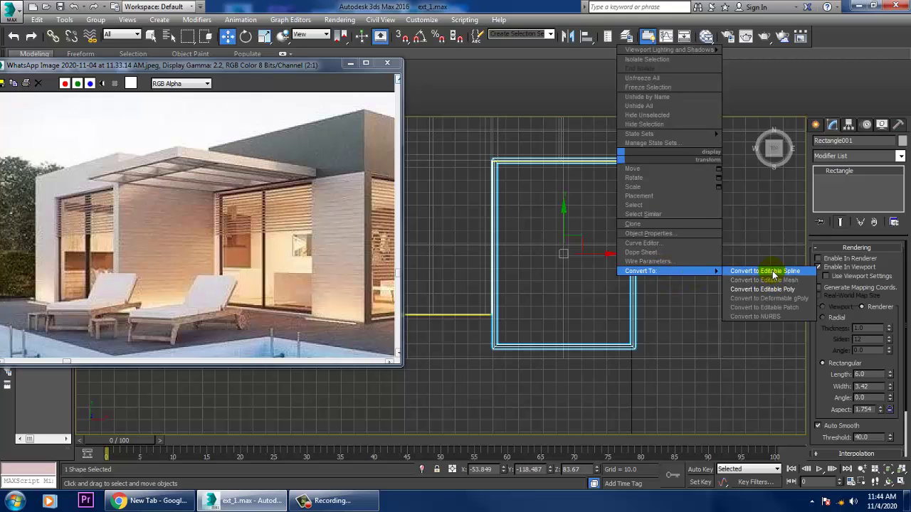
pyautogui.click(773, 274)
pyautogui.moveTo(695, 432); pyautogui.dragTo(696, 432)
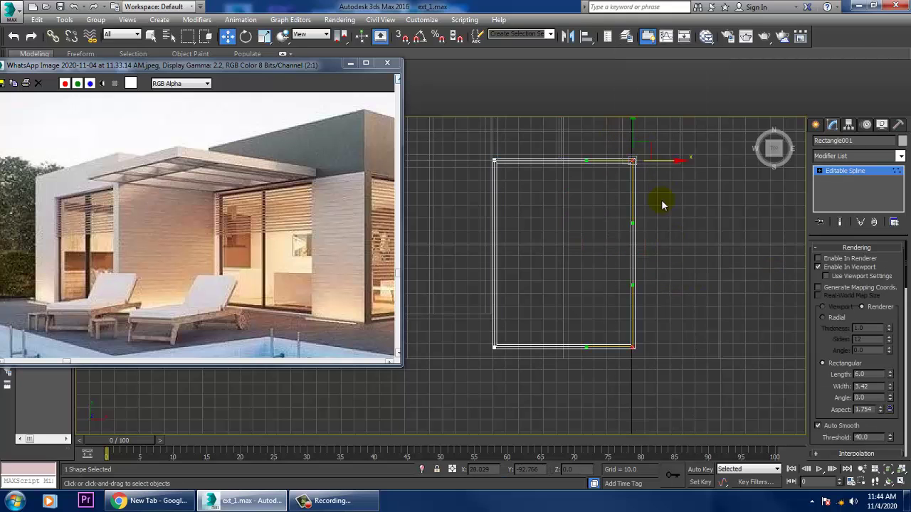
pyautogui.moveTo(671, 172); pyautogui.dragTo(664, 171)
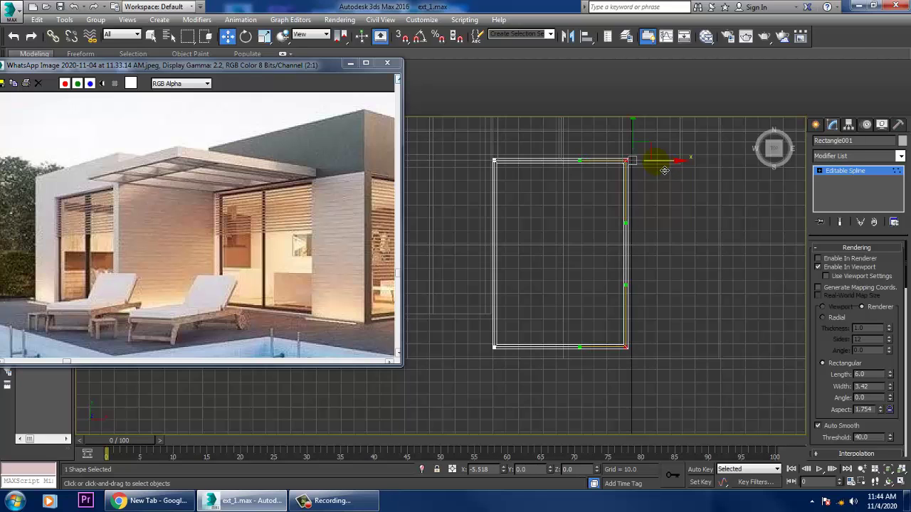
# - Draw a straight horizontal Line spline across the full width of the canopy frame, near its outer short side
pyautogui.click(817, 125)
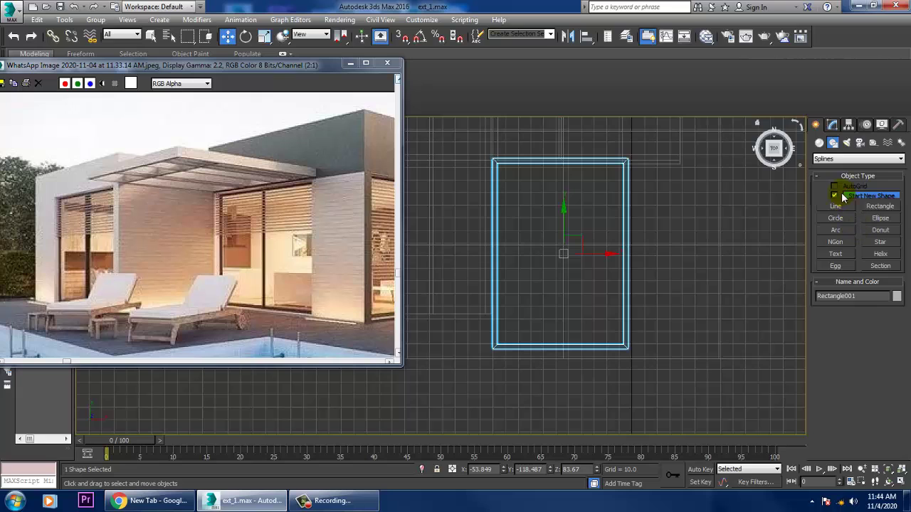
pyautogui.click(836, 207)
pyautogui.moveTo(602, 241); pyautogui.dragTo(605, 281, button='middle')
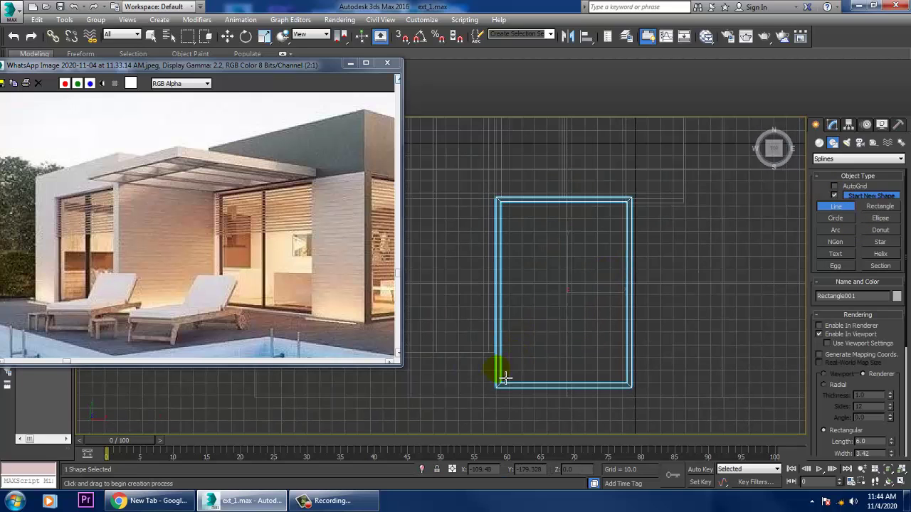
pyautogui.click(497, 357)
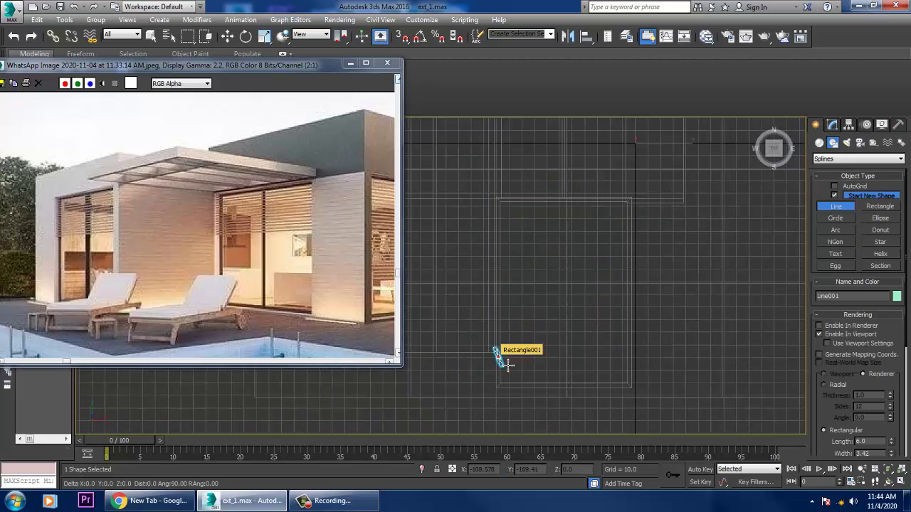
pyautogui.keyDown('shift'); pyautogui.click(633, 366); pyautogui.keyUp('shift')
pyautogui.rightClick(639, 374)
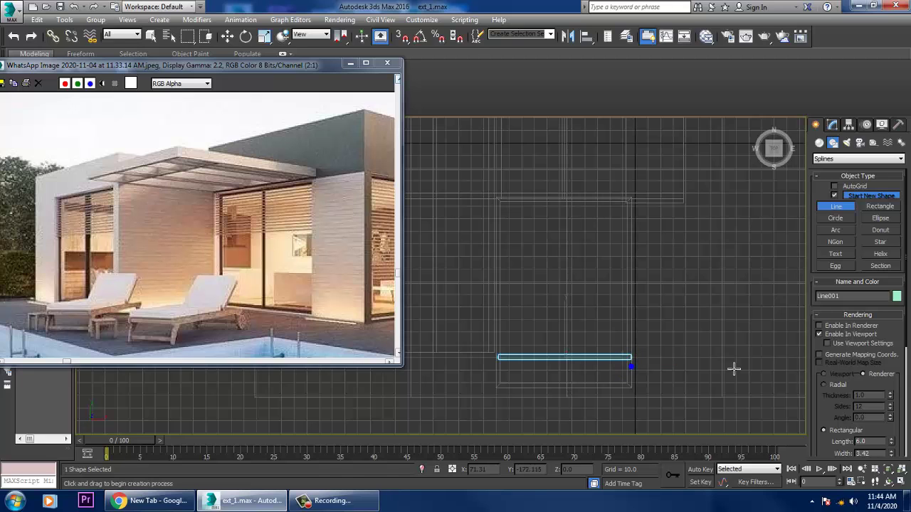
# - Raise the new crossbar along the Z axis to about 83.87, level with the canopy frame
pyautogui.press('w')
pyautogui.hotkey('alt', 'w')
pyautogui.middleClick(724, 359)
pyautogui.press('z')
pyautogui.hotkey('alt', 'w')
pyautogui.scroll(-10, 709, 342)
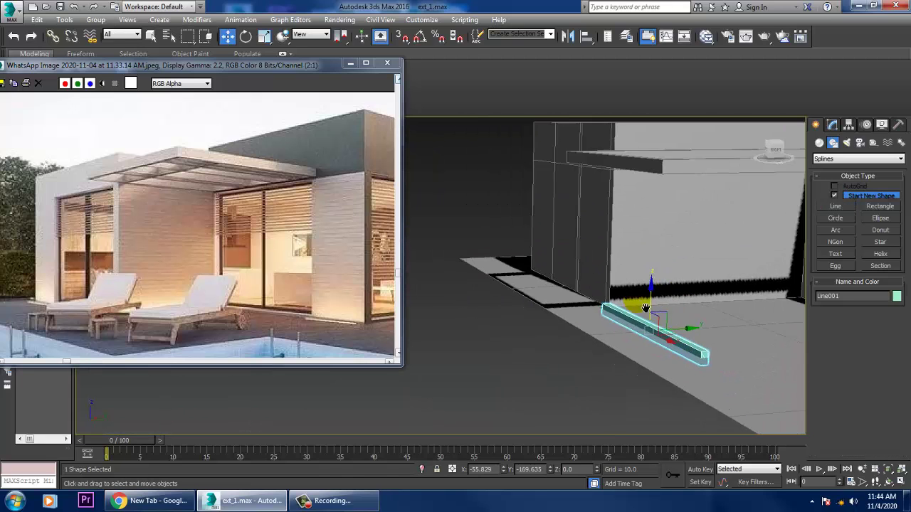
pyautogui.moveTo(617, 335); pyautogui.dragTo(604, 155)
pyautogui.hotkey('alt', 'w')
pyautogui.middleClick(610, 164)
pyautogui.press('z')
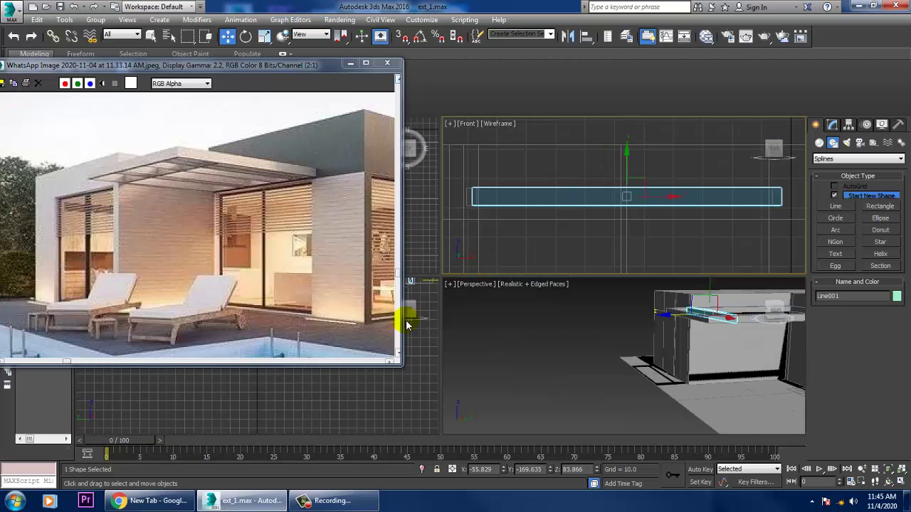
# - Fine-tune the crossbar's height in the side view to Z about 83.70, lining it up with the frame
pyautogui.middleClick(418, 406)
pyautogui.hotkey('alt', 'w')
pyautogui.press('z')
pyautogui.scroll(-3, 591, 332)
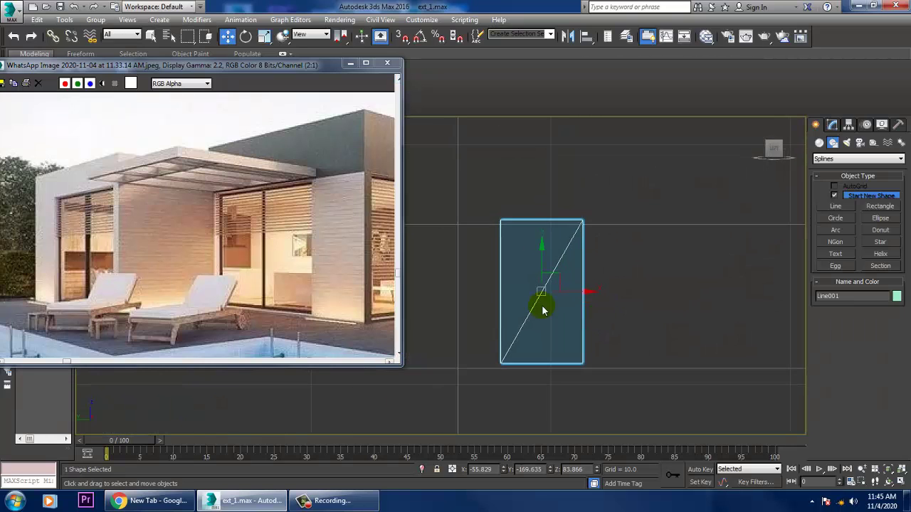
pyautogui.moveTo(548, 263); pyautogui.dragTo(548, 266)
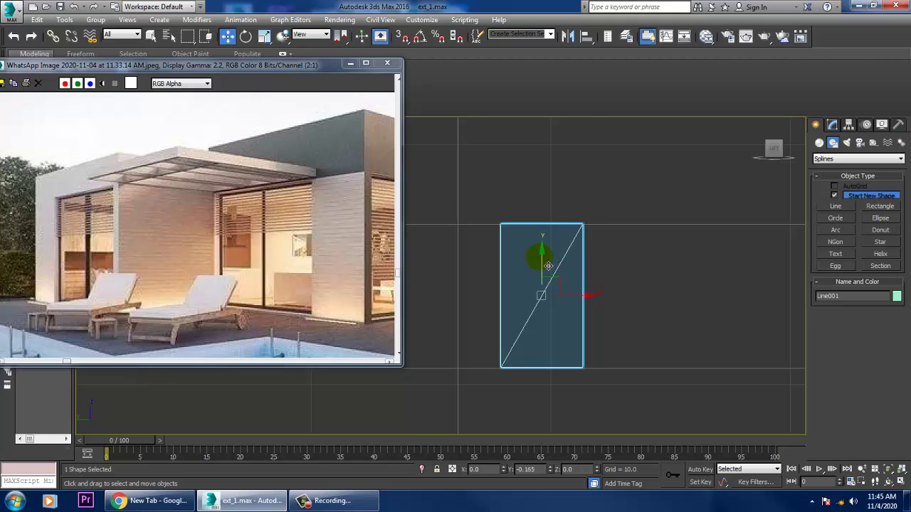
pyautogui.click(524, 325)
# - In the Top view, turn on angle snap at 90 degrees and clone the crossbar rotated 90 degrees about Z
pyautogui.hotkey('alt', 'w')
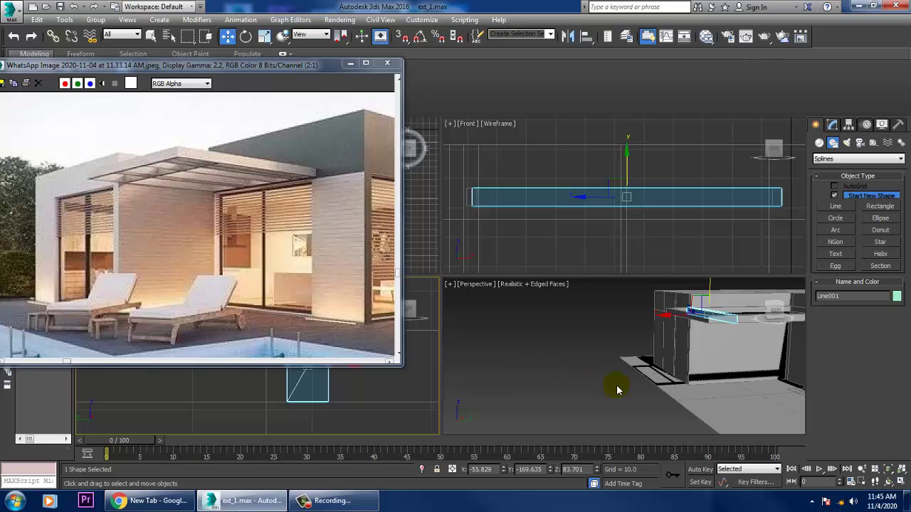
pyautogui.click(428, 252)
pyautogui.hotkey('alt', 'w')
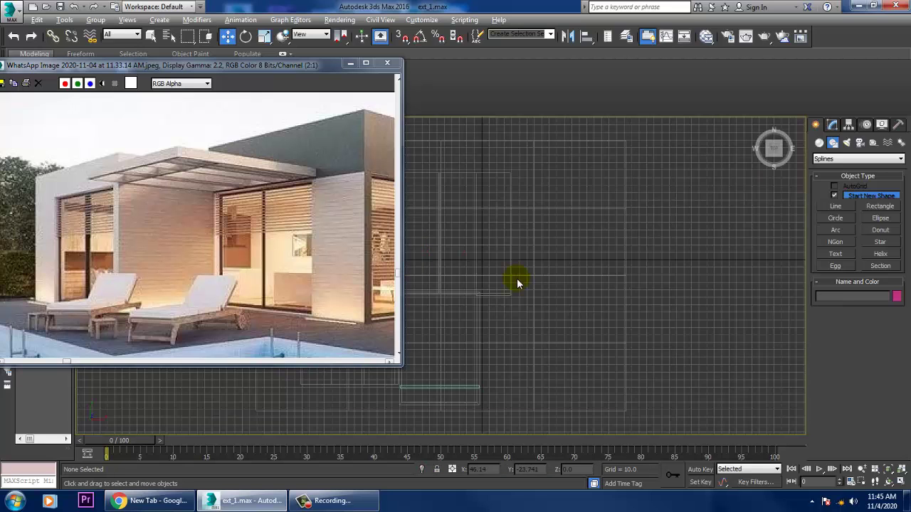
pyautogui.moveTo(517, 283); pyautogui.dragTo(629, 255, button='middle')
pyautogui.click(544, 360)
pyautogui.scroll(2, 548, 359)
pyautogui.press('e')
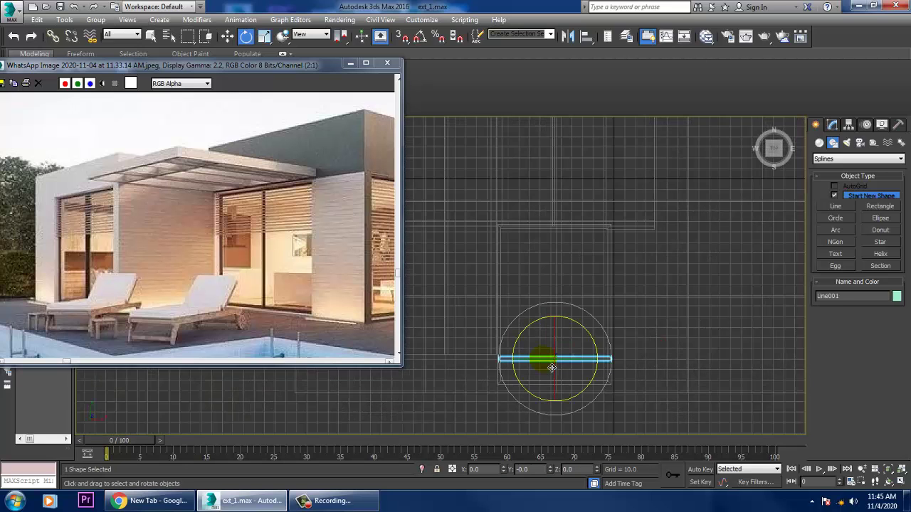
pyautogui.click(419, 37)
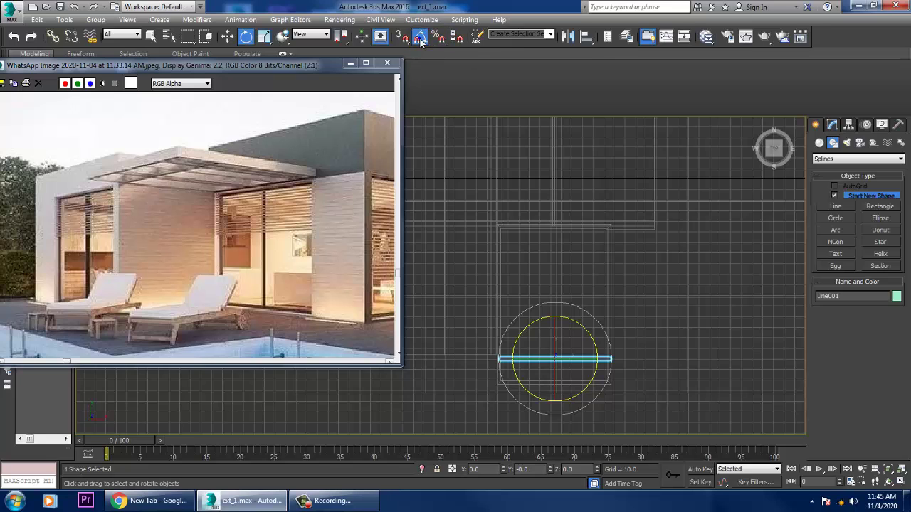
pyautogui.rightClick(420, 38)
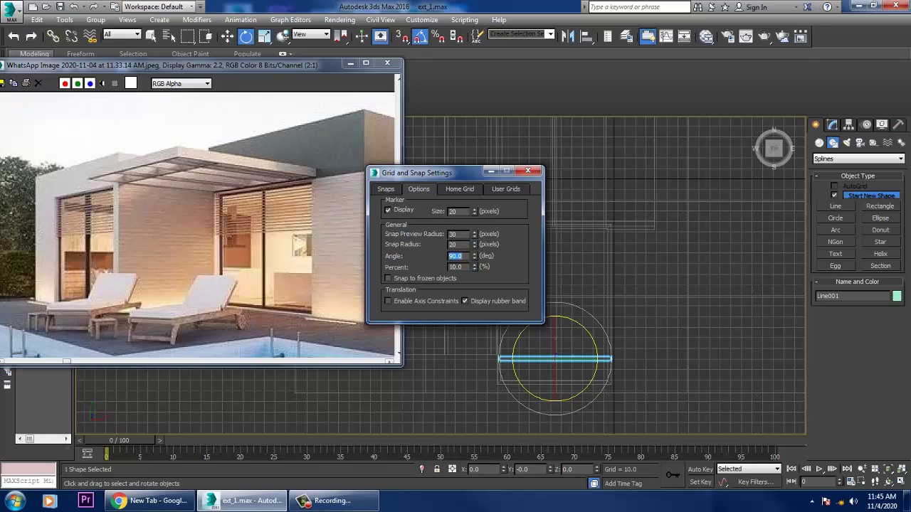
pyautogui.click(527, 173)
pyautogui.keyDown('shift'); pyautogui.moveTo(596, 335); pyautogui.dragTo(588, 330); pyautogui.keyUp('shift')
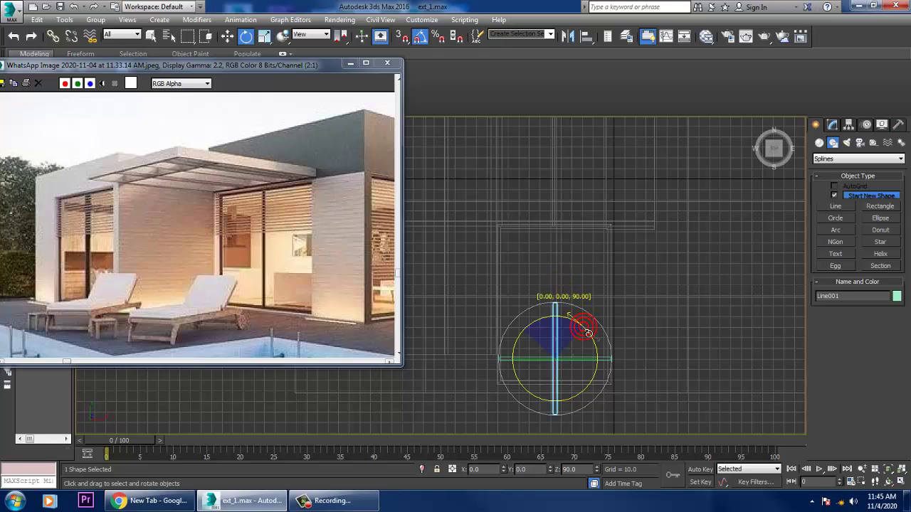
pyautogui.click(455, 298)
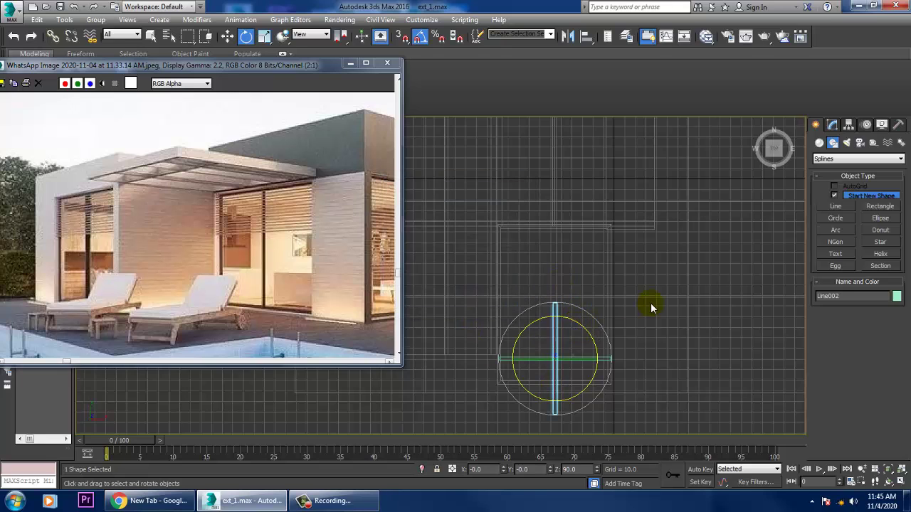
# - Move the rotated bar inside the canopy frame near its left long side, to X about -87.42 and Y about -139.90
pyautogui.scroll(2, 634, 313)
pyautogui.press('w')
pyautogui.moveTo(569, 322); pyautogui.dragTo(575, 278)
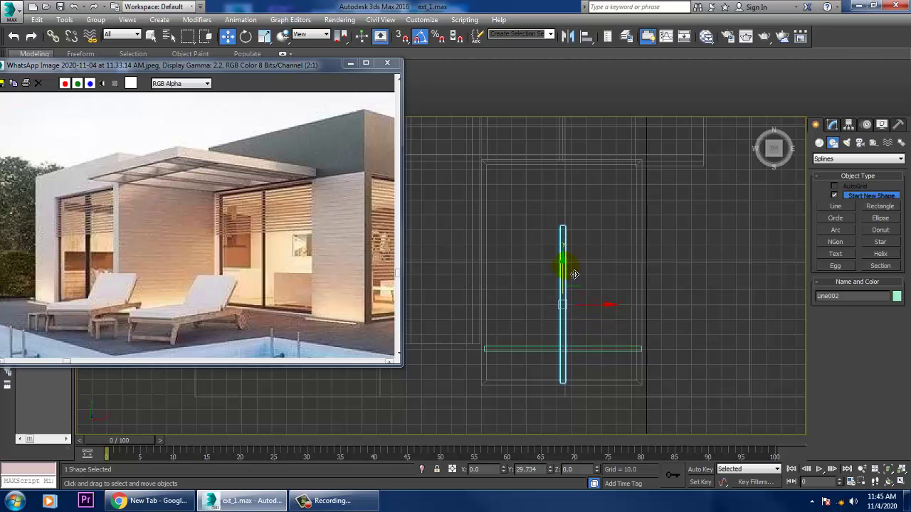
pyautogui.moveTo(607, 307); pyautogui.dragTo(561, 306)
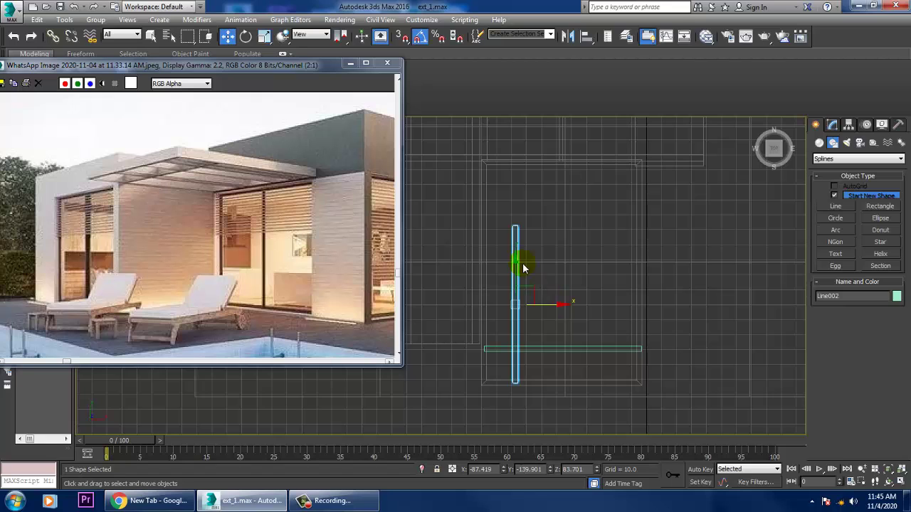
# - Extend the lengthwise bar to the frame's building side by moving its upper vertex to Y about -44.11
pyautogui.press('1')
pyautogui.moveTo(496, 206); pyautogui.dragTo(530, 240)
pyautogui.moveTo(522, 199); pyautogui.dragTo(521, 166)
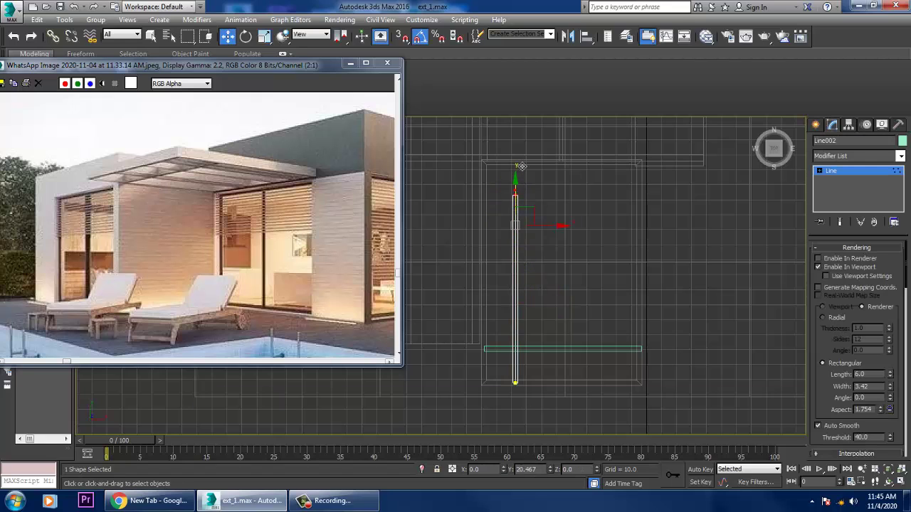
pyautogui.moveTo(529, 133); pyautogui.dragTo(524, 132)
pyautogui.press('z')
pyautogui.scroll(-3, 575, 253)
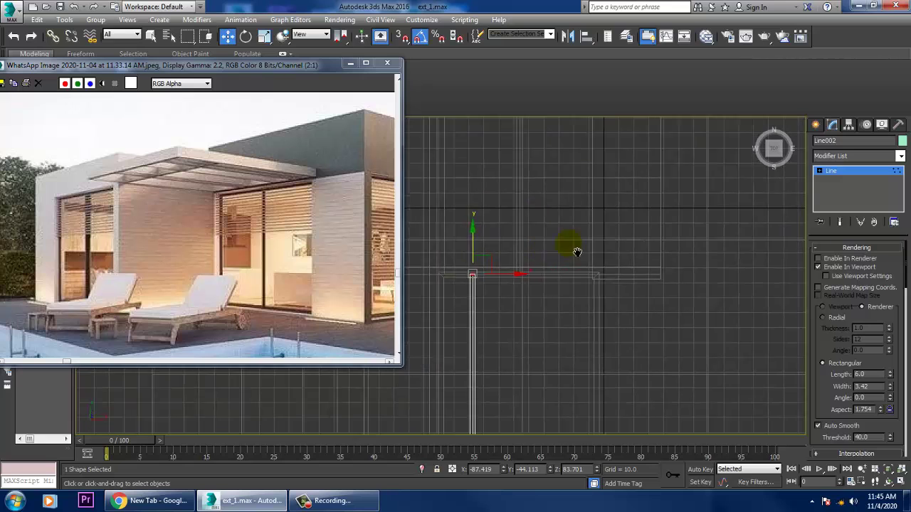
pyautogui.moveTo(555, 242); pyautogui.dragTo(517, 268, button='middle')
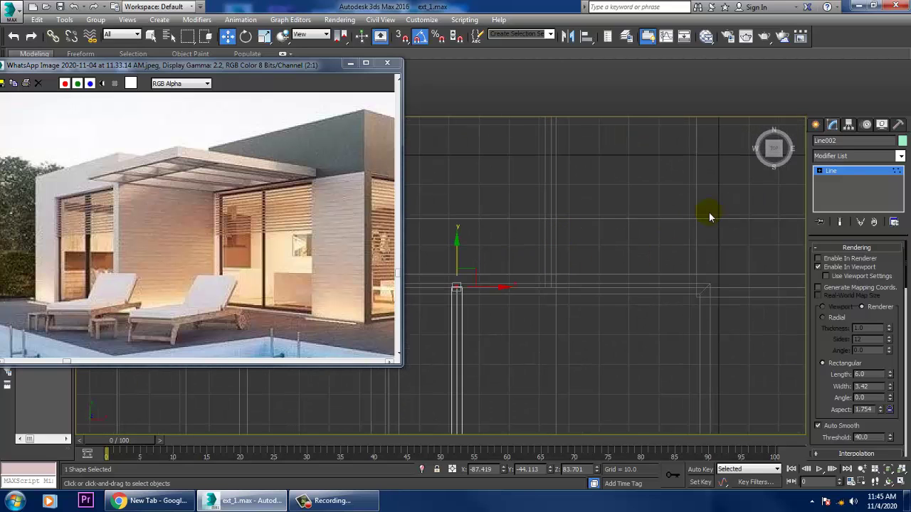
pyautogui.click(846, 173)
# - Clone the lengthwise bar along X as two copies spaced about 30 apart
pyautogui.moveTo(586, 381); pyautogui.dragTo(590, 232, button='middle')
pyautogui.scroll(-3, 575, 295)
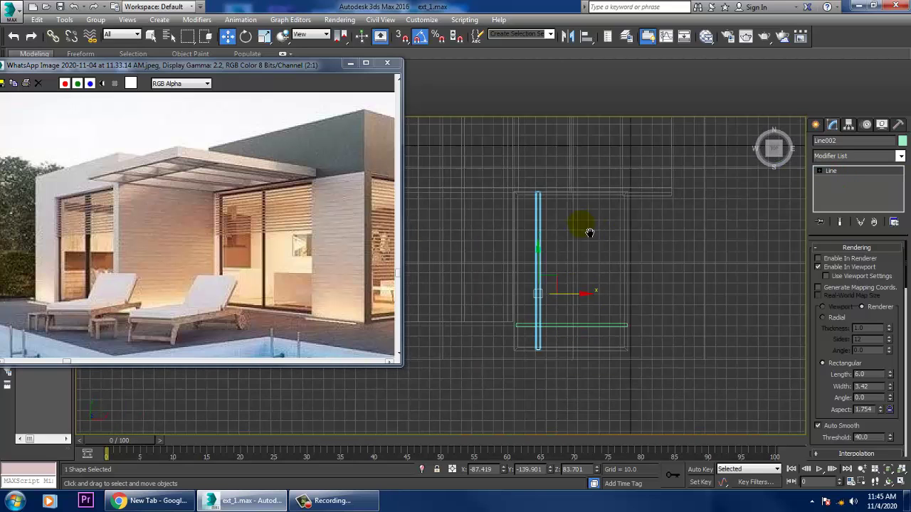
pyautogui.keyDown('shift'); pyautogui.moveTo(575, 302); pyautogui.dragTo(607, 302); pyautogui.keyUp('shift')
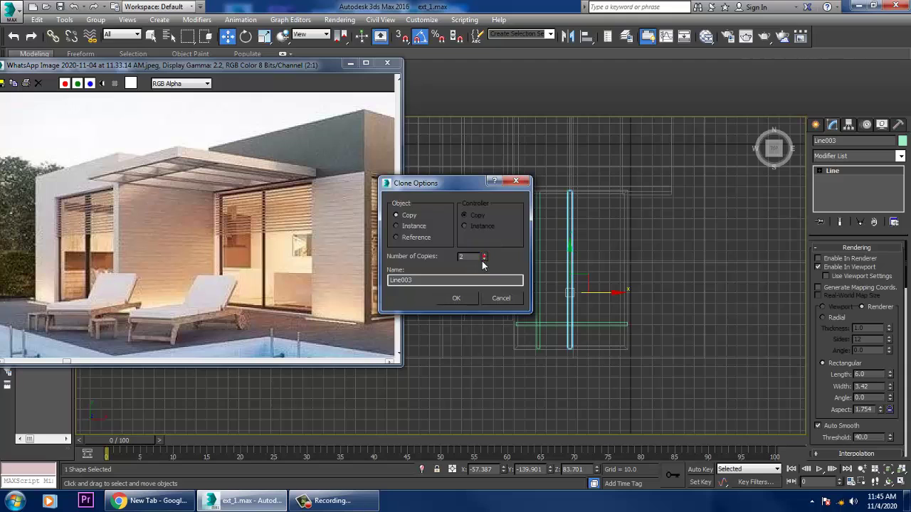
pyautogui.click(457, 298)
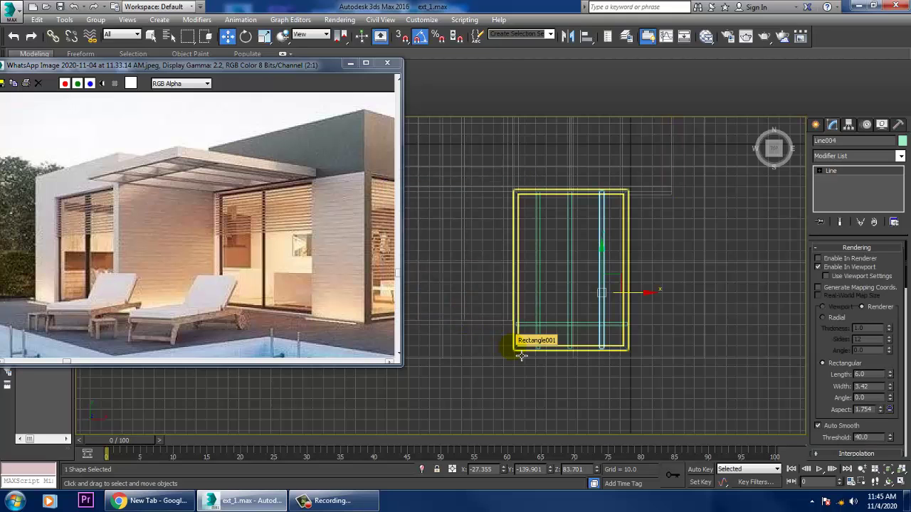
# - Compare the canopy bars with the reference photo, then give all objects in the scene the same grey object color
pyautogui.scroll(1, 184, 176)
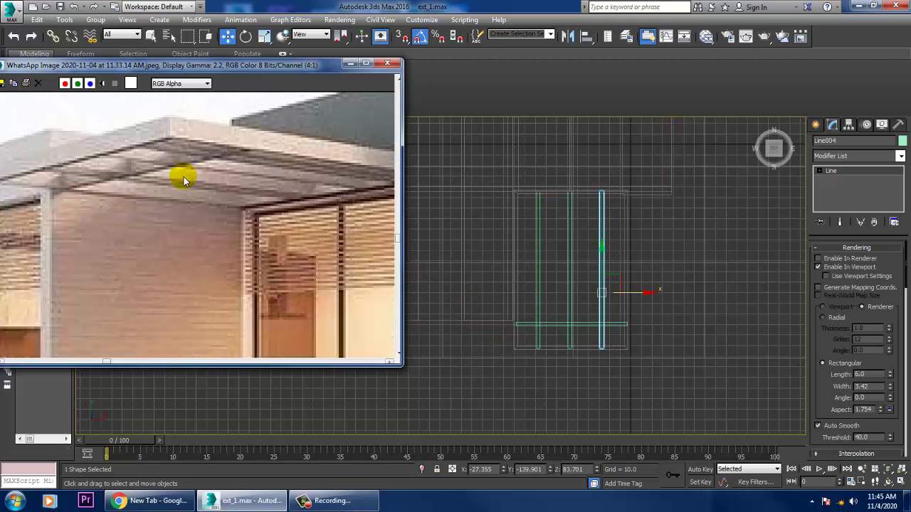
pyautogui.scroll(-1, 192, 195)
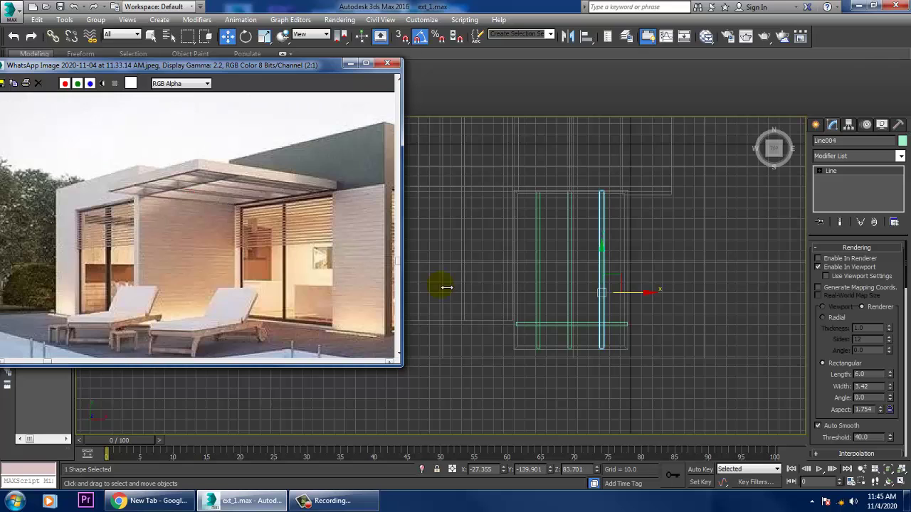
pyautogui.moveTo(701, 412); pyautogui.dragTo(501, 166, button='middle')
pyautogui.hotkey('alt', 'w')
pyautogui.middleClick(686, 399)
pyautogui.hotkey('alt', 'w')
pyautogui.hotkey('ctrl', 'a')
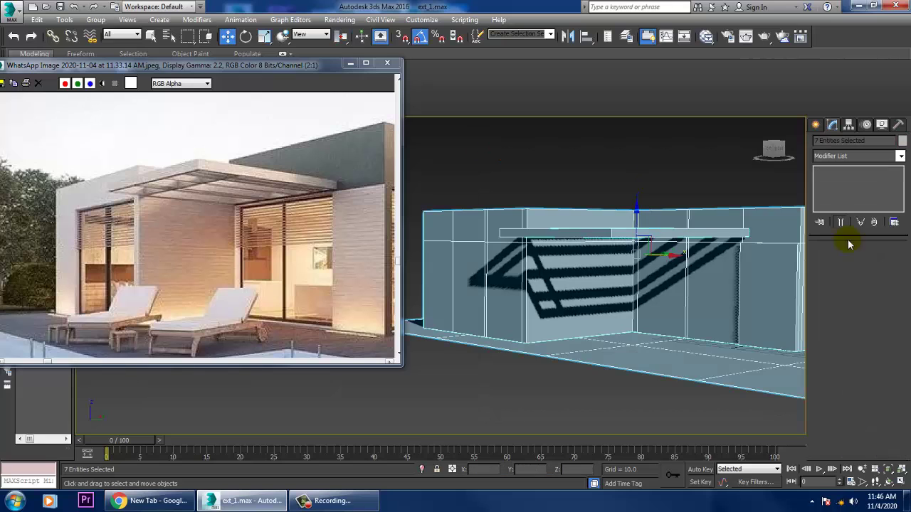
pyautogui.click(902, 141)
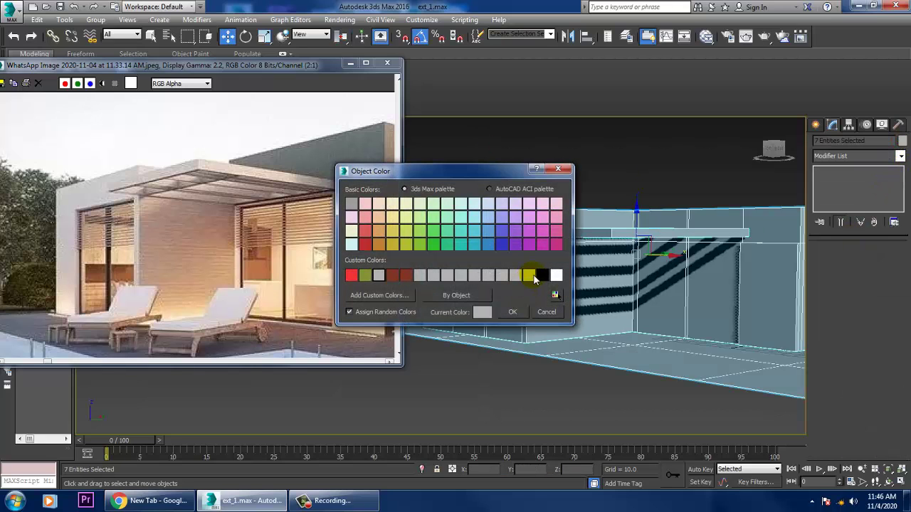
pyautogui.click(506, 312)
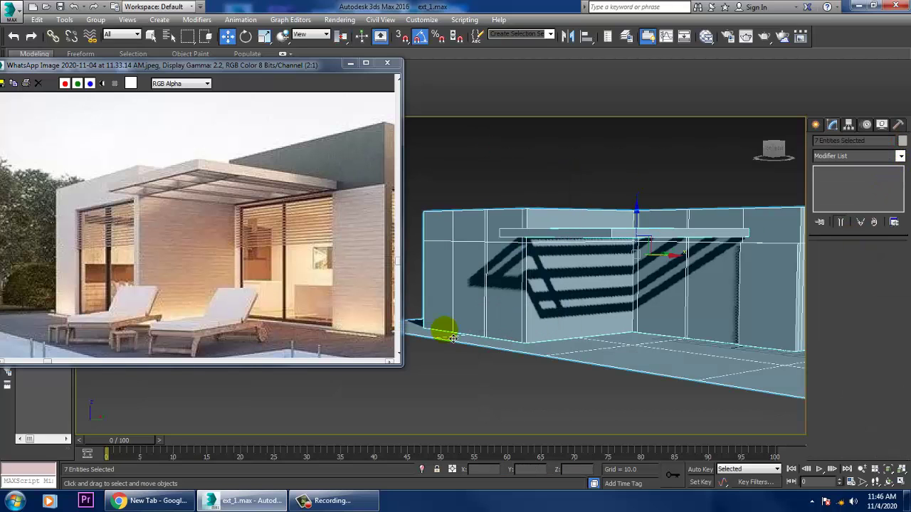
# - Examine the reference photo's side wall, corner window and planter against the matching side of the house model
pyautogui.scroll(2, 238, 299)
pyautogui.moveTo(303, 287); pyautogui.dragTo(250, 286, button='middle')
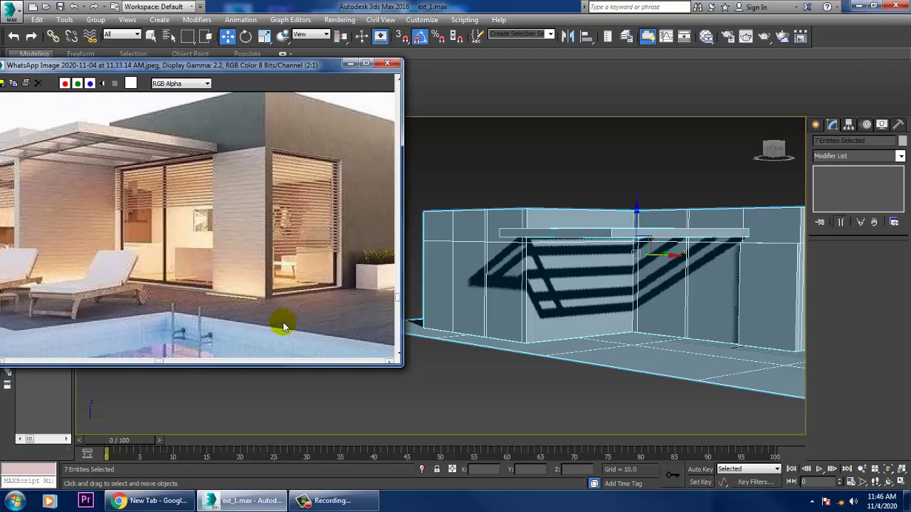
pyautogui.moveTo(283, 327); pyautogui.dragTo(224, 314, button='middle')
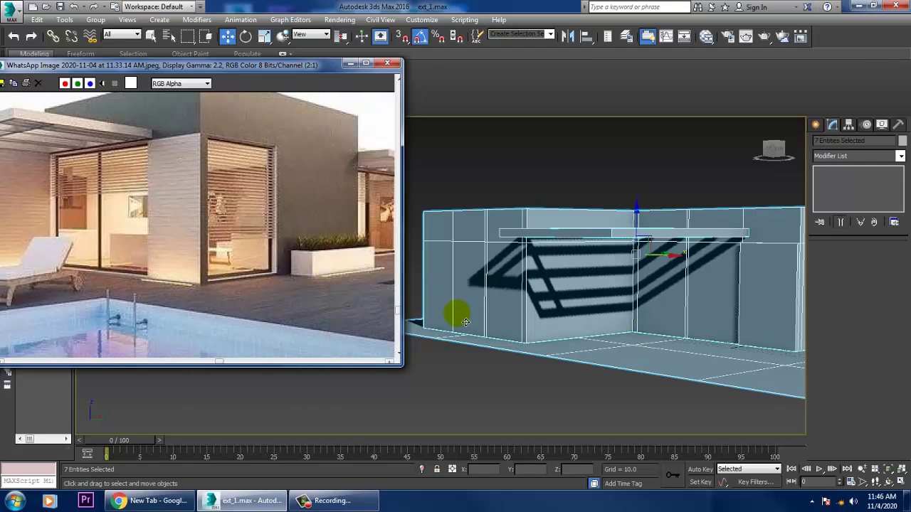
pyautogui.moveTo(594, 293); pyautogui.dragTo(552, 289, button='middle')
pyautogui.moveTo(121, 220); pyautogui.dragTo(295, 218, button='middle')
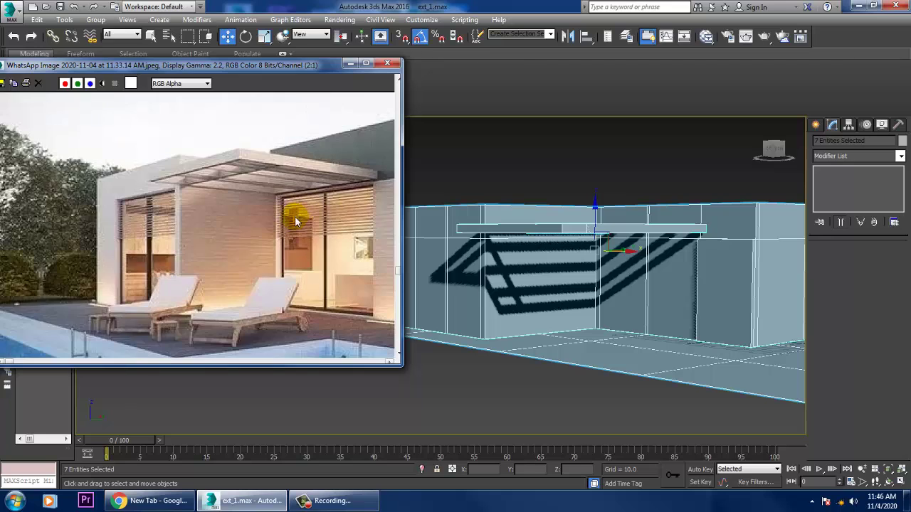
pyautogui.moveTo(182, 268); pyautogui.dragTo(35, 236, button='middle')
pyautogui.moveTo(284, 280); pyautogui.dragTo(150, 263, button='middle')
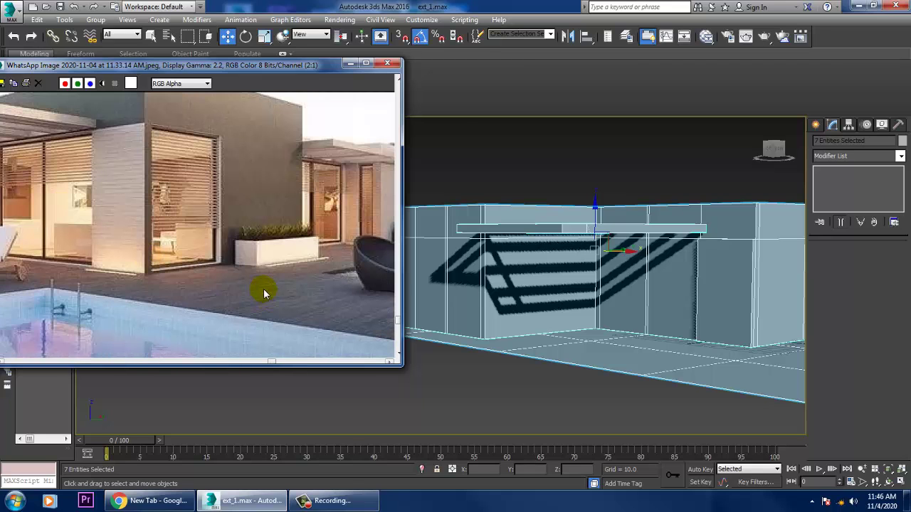
pyautogui.moveTo(263, 289); pyautogui.dragTo(167, 275, button='middle')
pyautogui.moveTo(761, 298); pyautogui.dragTo(559, 341, button='middle')
pyautogui.scroll(3, 632, 313)
# - Inset the lower window polygon beside the front corner on the building's side wall
pyautogui.click(816, 126)
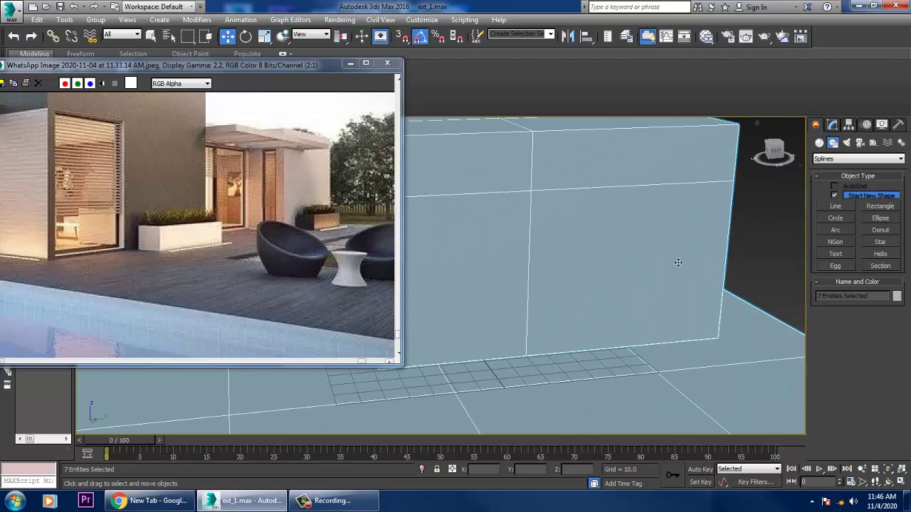
pyautogui.keyDown('alt'); pyautogui.moveTo(675, 260); pyautogui.dragTo(635, 273, button='middle'); pyautogui.keyUp('alt')
pyautogui.press('4')
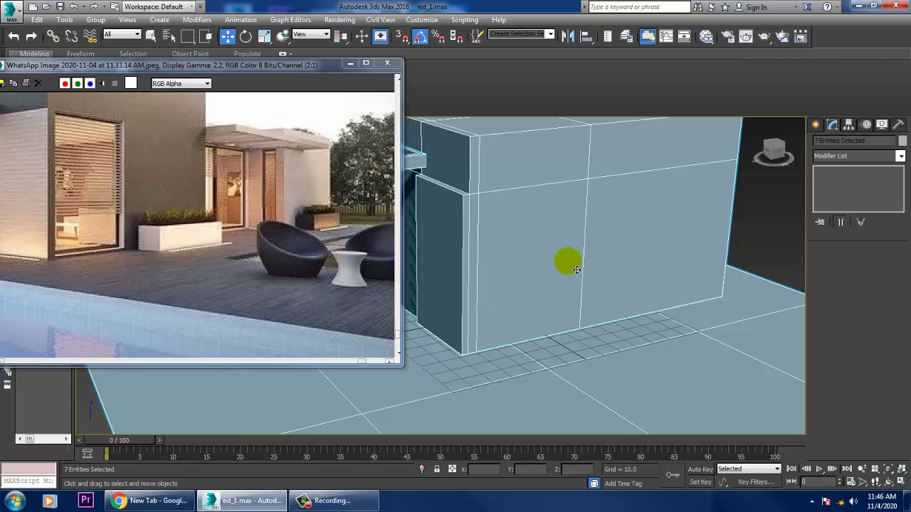
pyautogui.click(752, 208)
pyautogui.click(628, 231)
pyautogui.press('4')
pyautogui.click(536, 265)
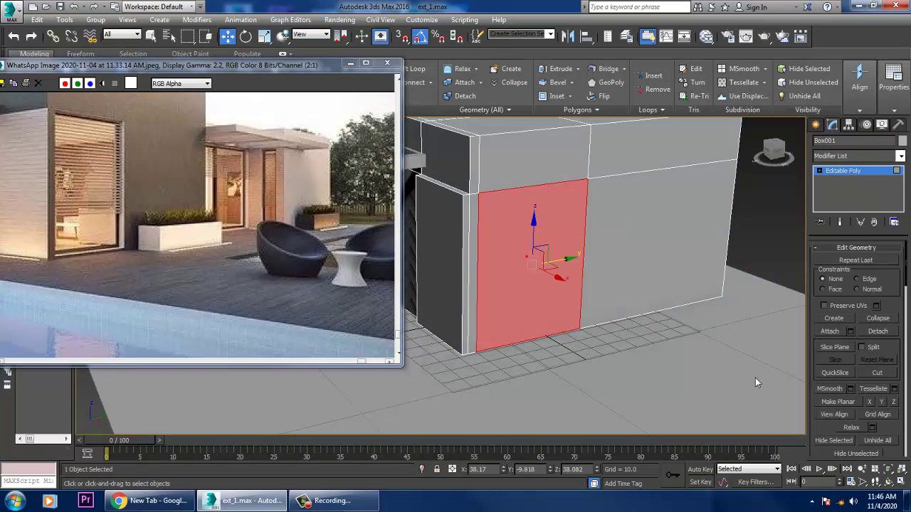
pyautogui.moveTo(901, 441); pyautogui.dragTo(901, 218)
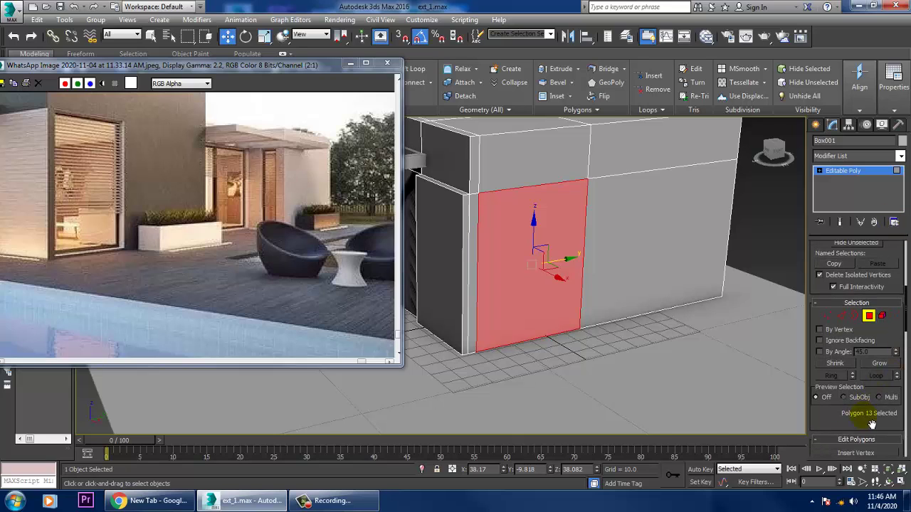
pyautogui.moveTo(843, 426); pyautogui.dragTo(842, 319)
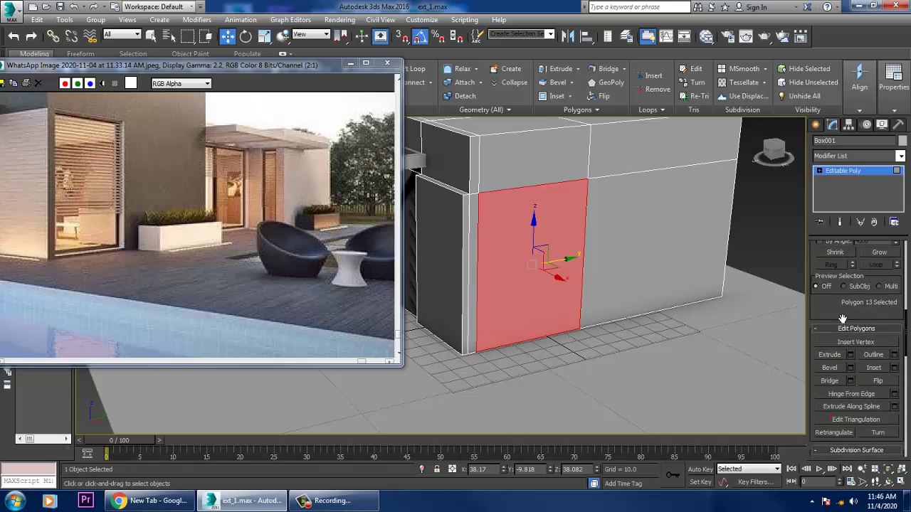
pyautogui.click(895, 368)
pyautogui.click(446, 315)
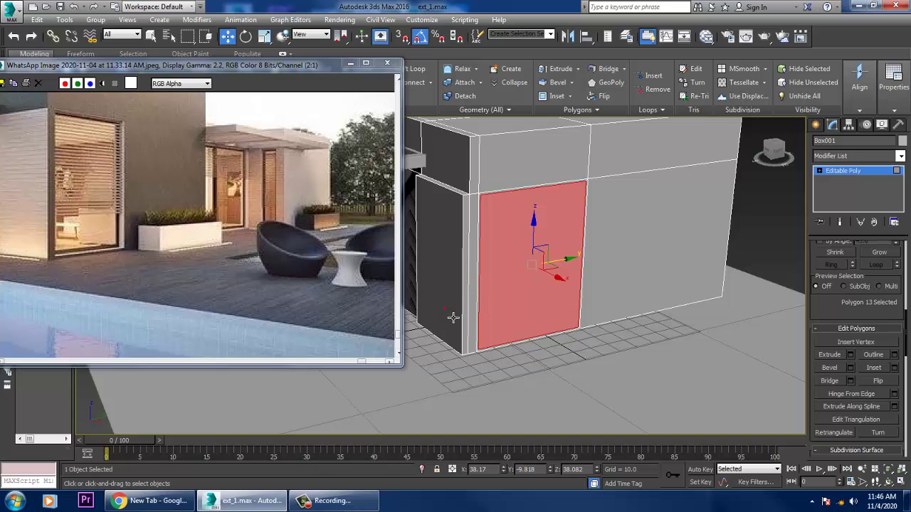
# - Extrude the inset window polygon inward by about -3.85 to form the window recess
pyautogui.click(850, 355)
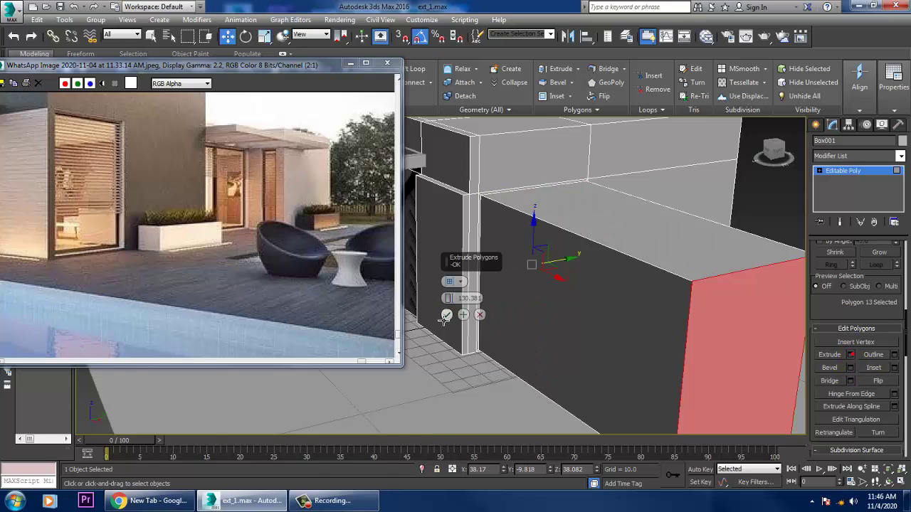
pyautogui.moveTo(455, 306); pyautogui.dragTo(573, 388)
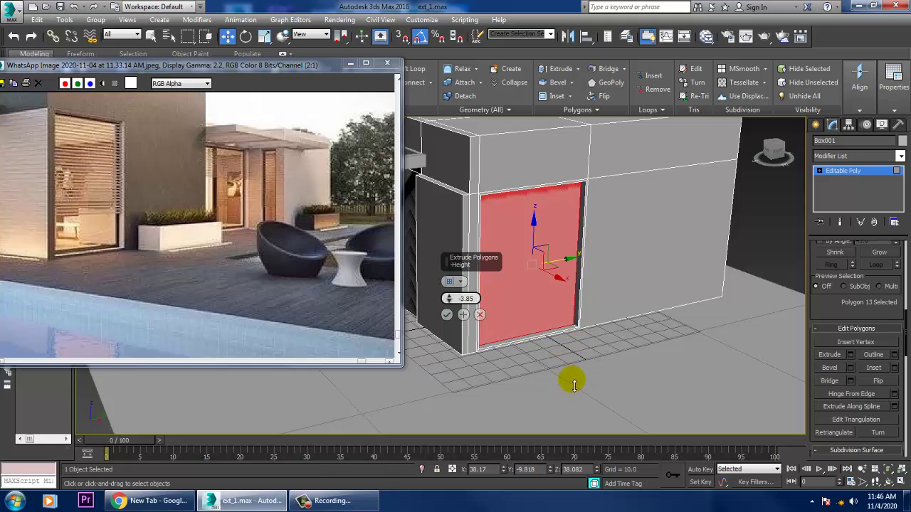
pyautogui.click(446, 315)
pyautogui.keyDown('alt'); pyautogui.moveTo(452, 322); pyautogui.dragTo(775, 154, button='middle'); pyautogui.keyUp('alt')
# - Create a planter box about 88.6 long, 26.2 wide and 13.1 high along the side wall beyond the window recess
pyautogui.click(816, 125)
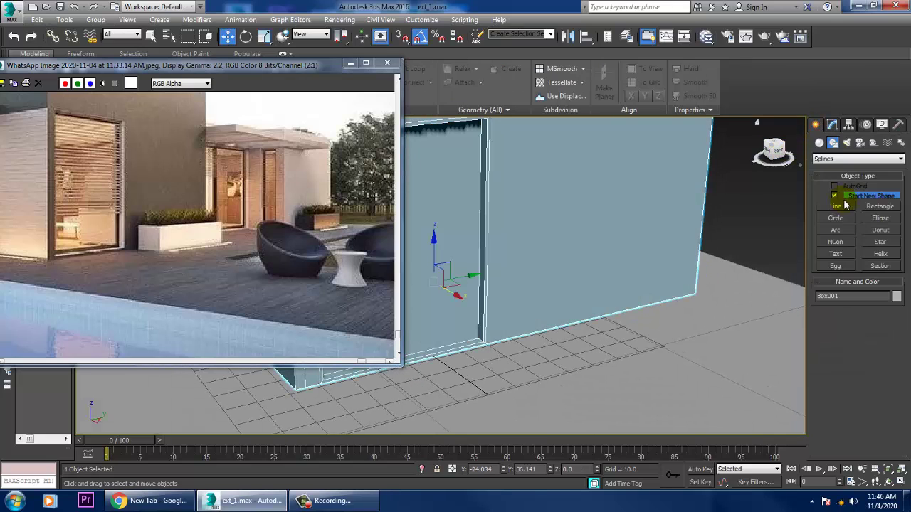
pyautogui.click(819, 143)
pyautogui.click(837, 198)
pyautogui.hotkey('alt', 'w')
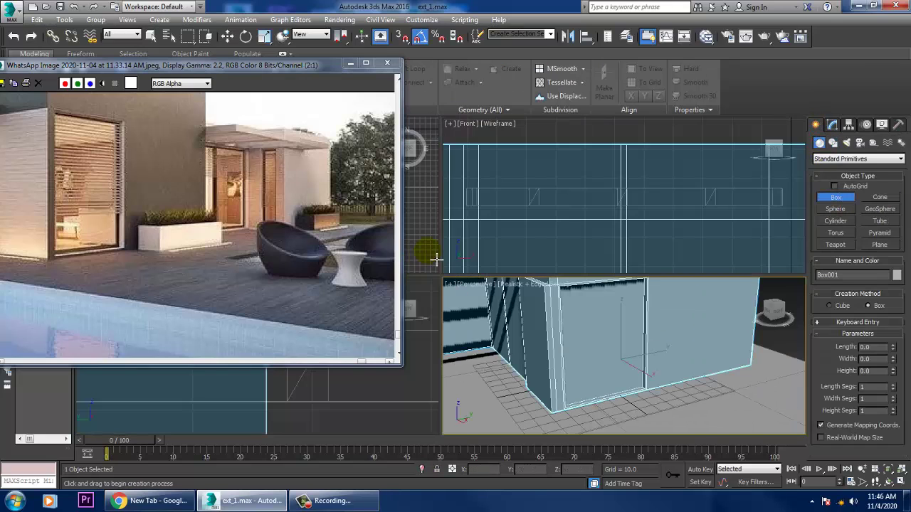
pyautogui.middleClick(435, 258)
pyautogui.hotkey('alt', 'w')
pyautogui.press('z')
pyautogui.moveTo(631, 246); pyautogui.dragTo(525, 307, button='middle')
pyautogui.scroll(5, 525, 306)
pyautogui.moveTo(556, 261); pyautogui.dragTo(522, 248, button='middle')
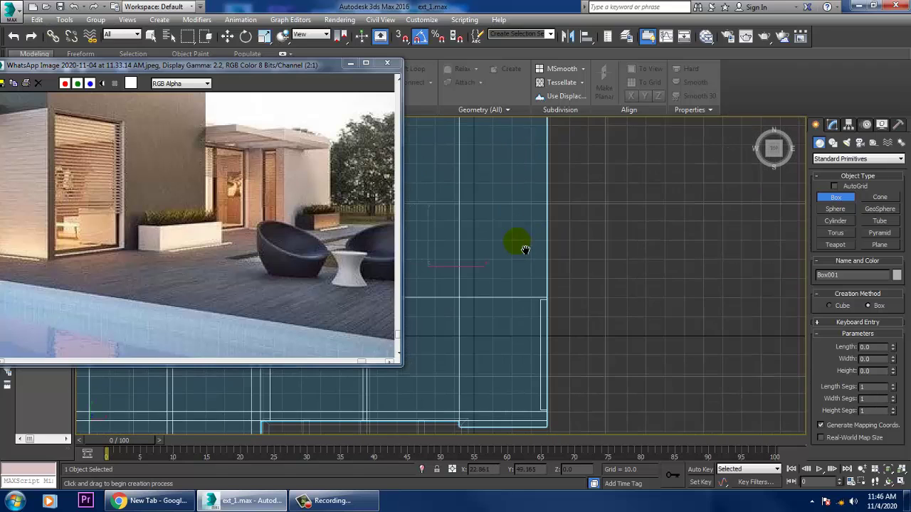
pyautogui.moveTo(602, 228); pyautogui.dragTo(588, 279, button='middle')
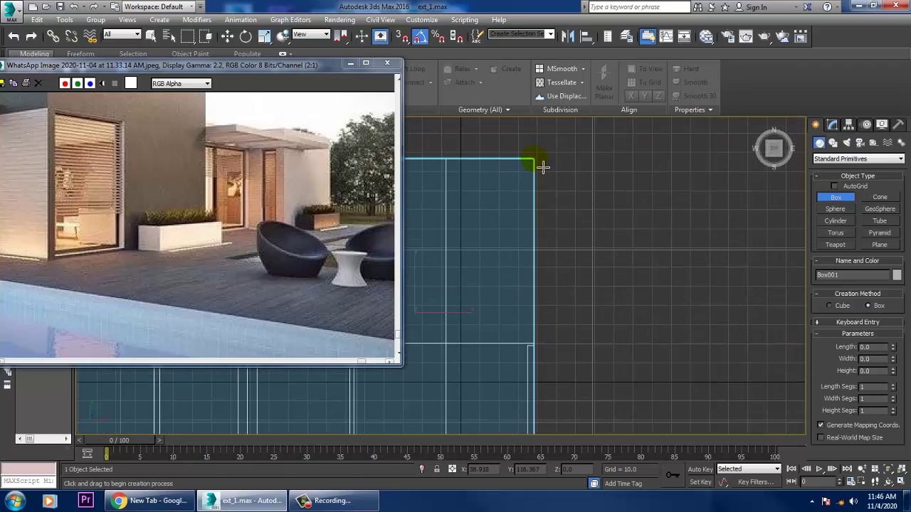
pyautogui.moveTo(543, 166); pyautogui.dragTo(593, 335)
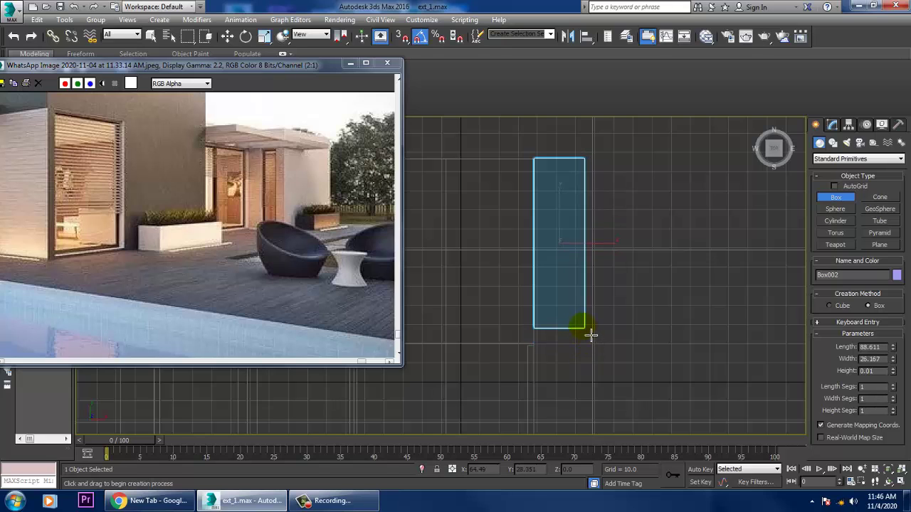
pyautogui.click(589, 312)
# - Move the planter box along X toward the side wall, to X about 48.29
pyautogui.press('w')
pyautogui.hotkey('alt', 'w')
pyautogui.middleClick(640, 332)
pyautogui.press('z')
pyautogui.hotkey('alt', 'w')
pyautogui.scroll(-5, 591, 291)
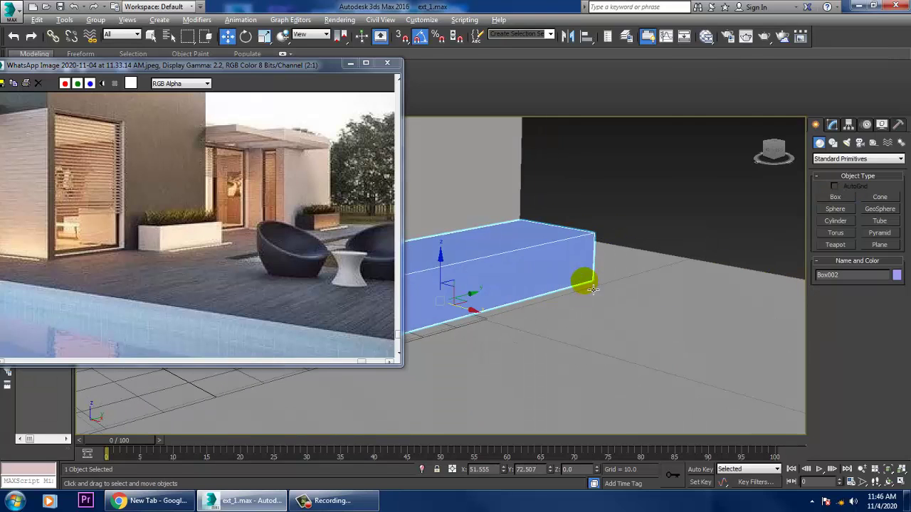
pyautogui.moveTo(591, 291); pyautogui.dragTo(624, 313, button='middle')
pyautogui.press('r')
pyautogui.press('w')
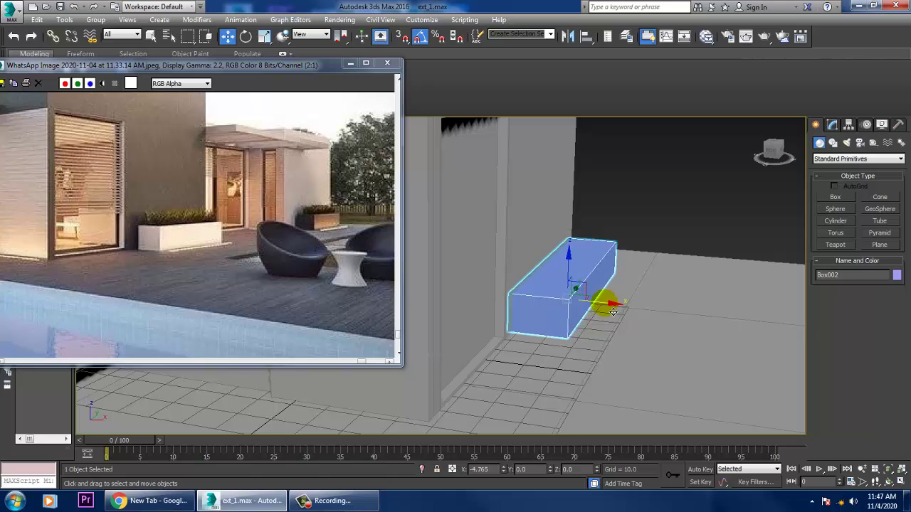
pyautogui.moveTo(613, 311); pyautogui.dragTo(617, 311)
pyautogui.keyDown('alt'); pyautogui.moveTo(657, 305); pyautogui.dragTo(679, 279, button='middle'); pyautogui.keyUp('alt')
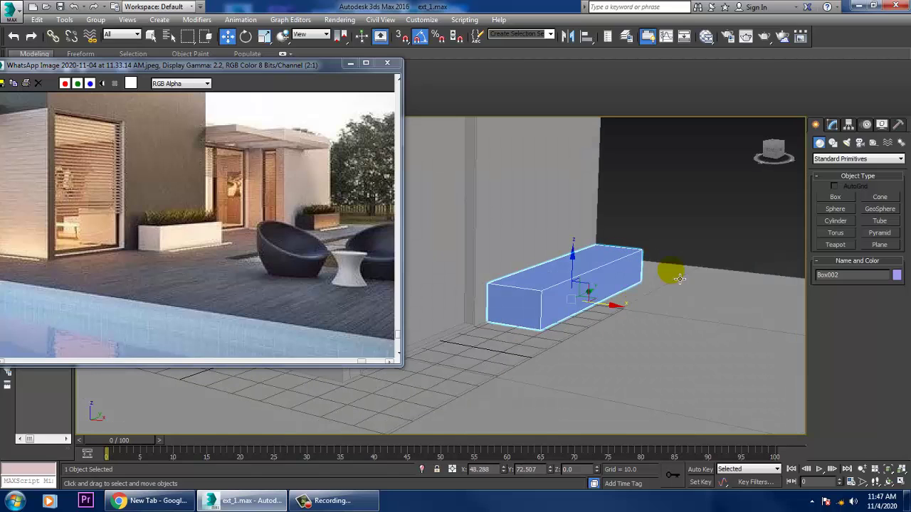
# - Raise the planter box's height to about 19.10
pyautogui.click(844, 125)
pyautogui.click(833, 126)
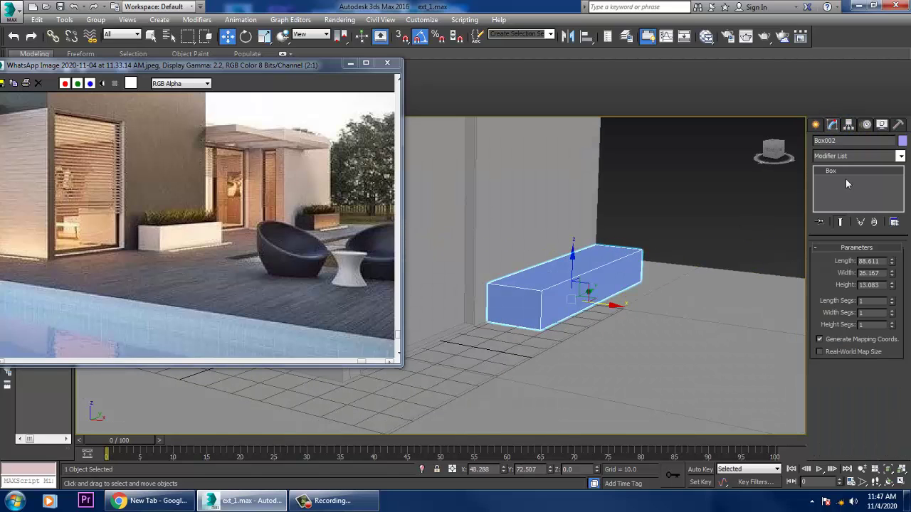
pyautogui.moveTo(895, 285); pyautogui.dragTo(899, 264)
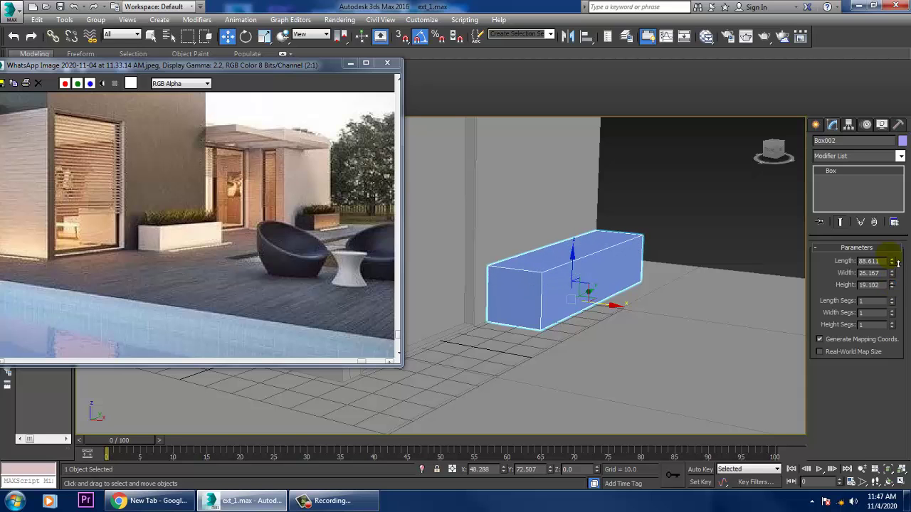
pyautogui.keyDown('alt'); pyautogui.moveTo(654, 274); pyautogui.dragTo(594, 294, button='middle'); pyautogui.keyUp('alt')
# - Convert the planter box to an Editable Poly
pyautogui.rightClick(525, 253)
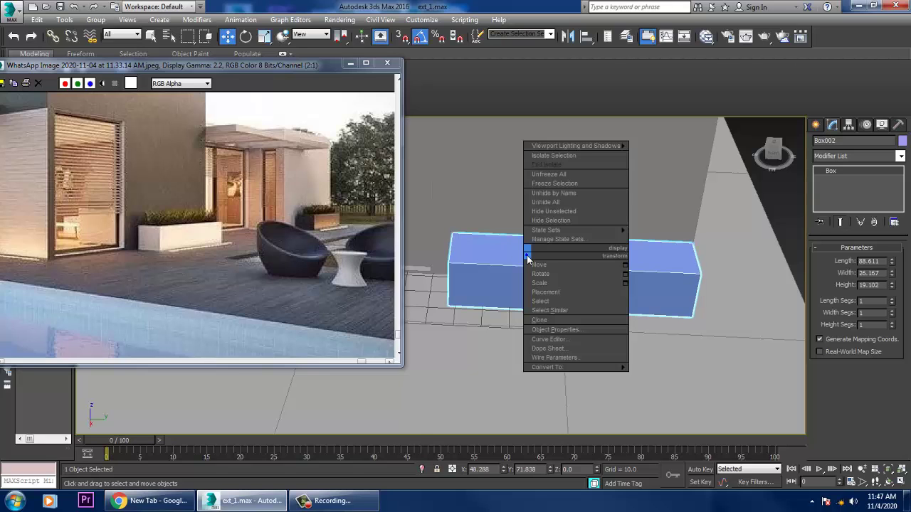
pyautogui.moveTo(620, 367)
pyautogui.click(662, 376)
pyautogui.keyDown('alt'); pyautogui.moveTo(694, 320); pyautogui.dragTo(652, 303, button='middle'); pyautogui.keyUp('alt')
# - Inset the planter's top polygon to leave a thin rim around its edge
pyautogui.press('4')
pyautogui.click(549, 261)
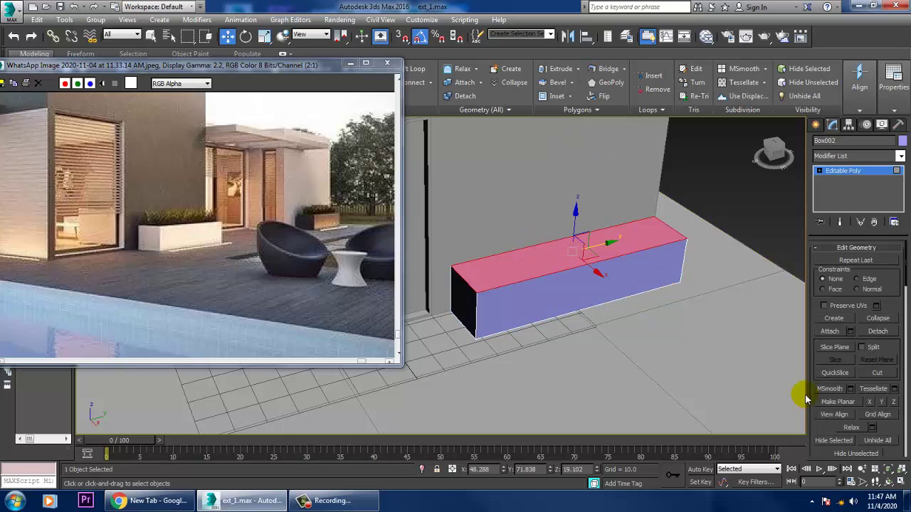
pyautogui.scroll(5, 838, 439)
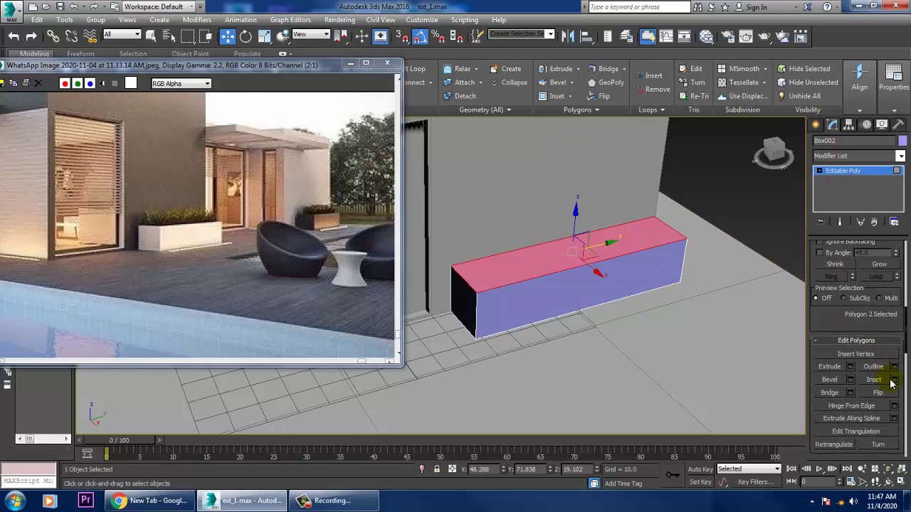
pyautogui.click(896, 384)
pyautogui.click(447, 320)
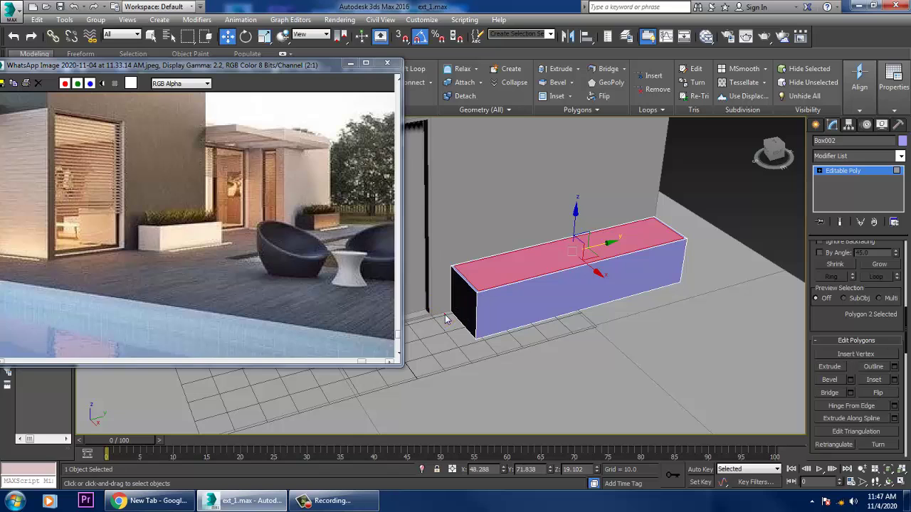
# - Extrude the planter's inset top polygon by -1.65 to sink it below the rim, then leave polygon editing
pyautogui.click(851, 367)
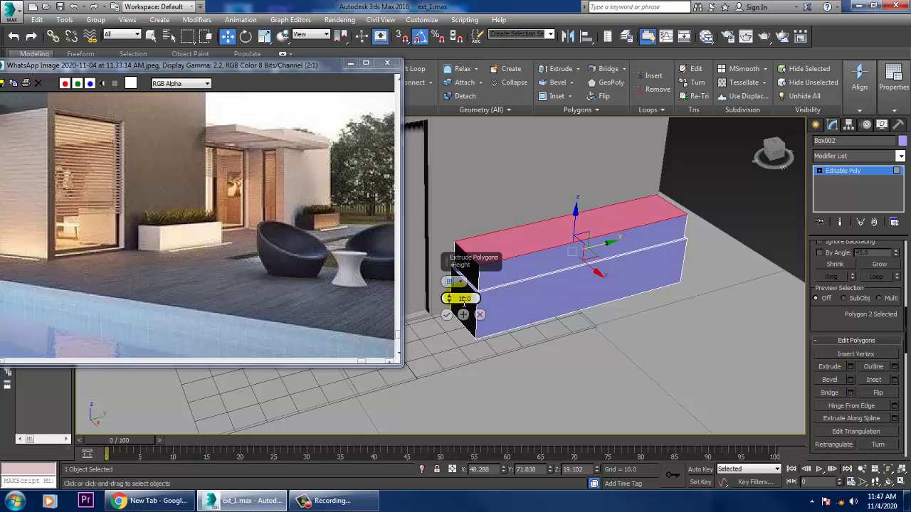
pyautogui.moveTo(449, 303); pyautogui.dragTo(470, 356)
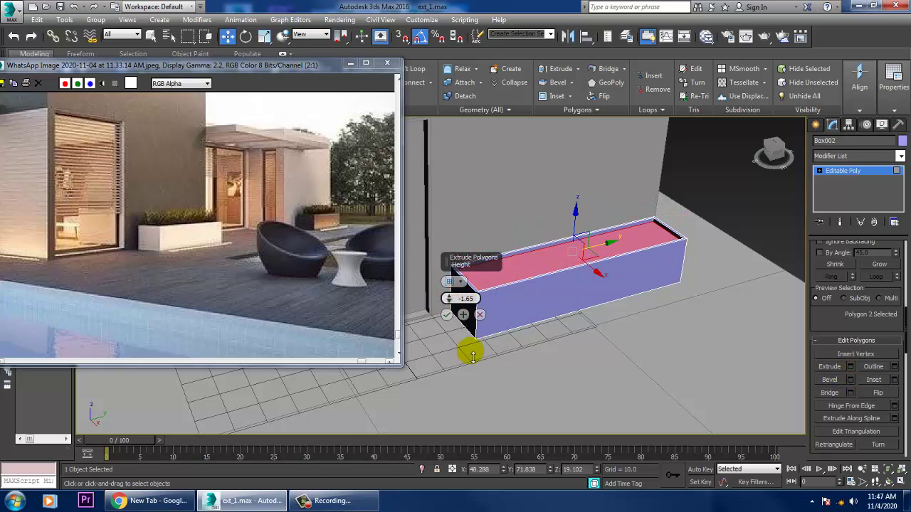
pyautogui.click(446, 315)
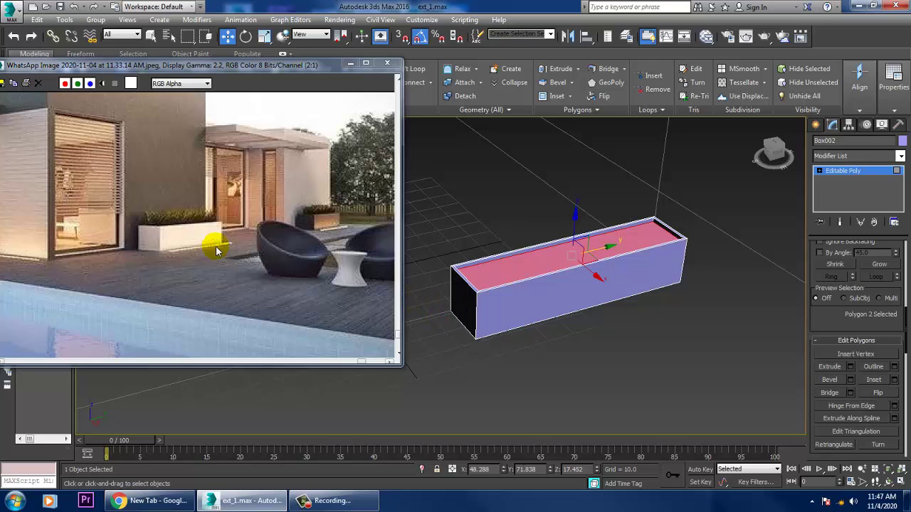
pyautogui.scroll(-3, 628, 274)
pyautogui.click(732, 207)
pyautogui.scroll(-2, 733, 207)
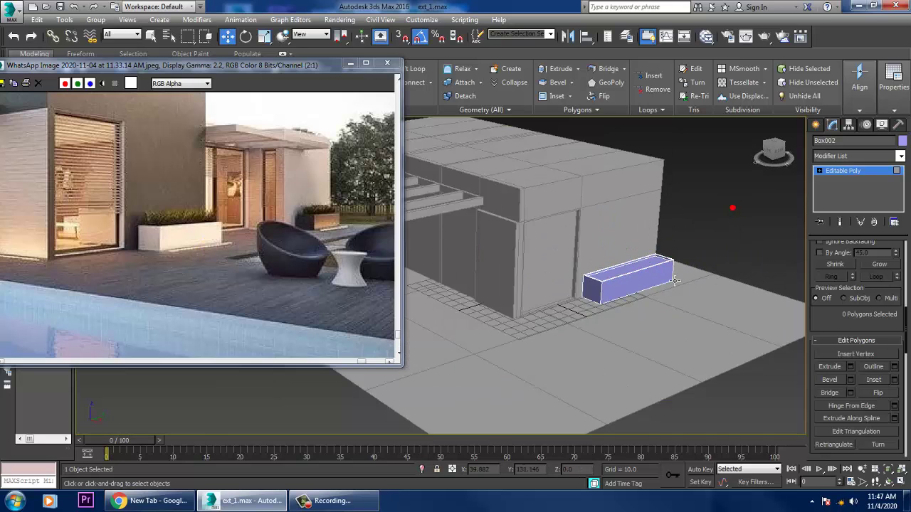
pyautogui.keyDown('alt'); pyautogui.moveTo(732, 207); pyautogui.dragTo(695, 250, button='middle'); pyautogui.keyUp('alt')
pyautogui.scroll(3, 695, 250)
pyautogui.click(838, 171)
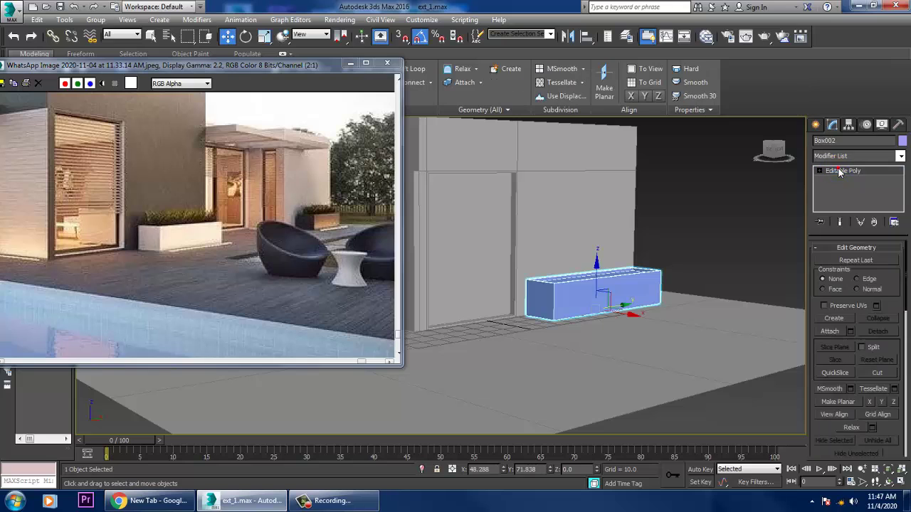
# - Check the planter in the reference photo, then give the modelled planter the same grey object color as the house
pyautogui.click(165, 256)
pyautogui.scroll(1, 166, 257)
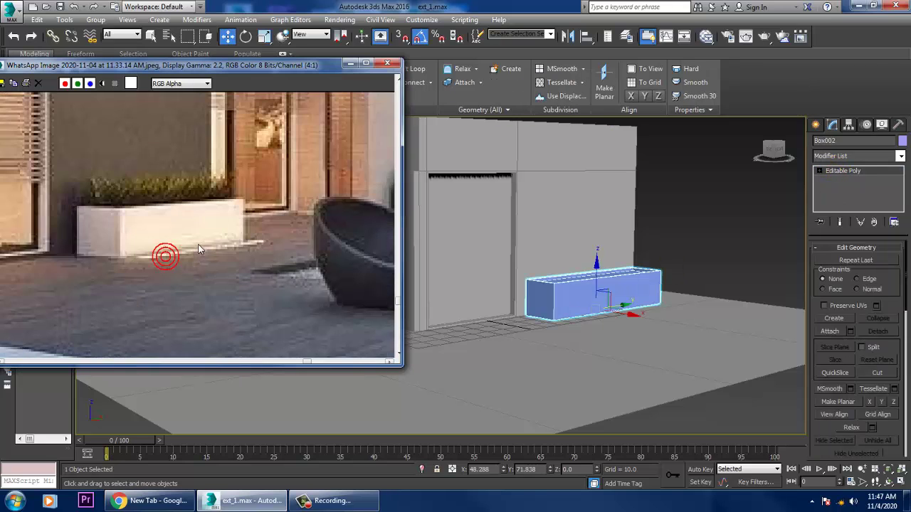
pyautogui.scroll(-1, 165, 257)
pyautogui.click(901, 142)
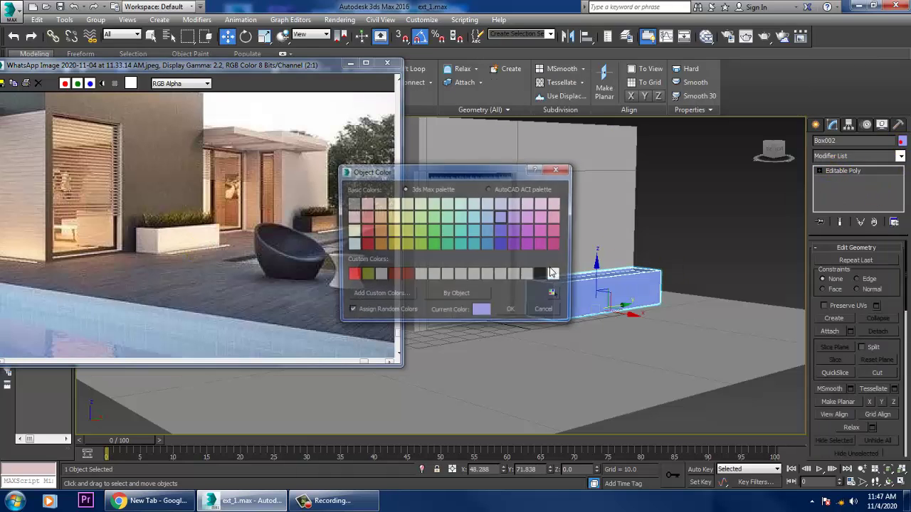
pyautogui.click(514, 315)
pyautogui.click(762, 218)
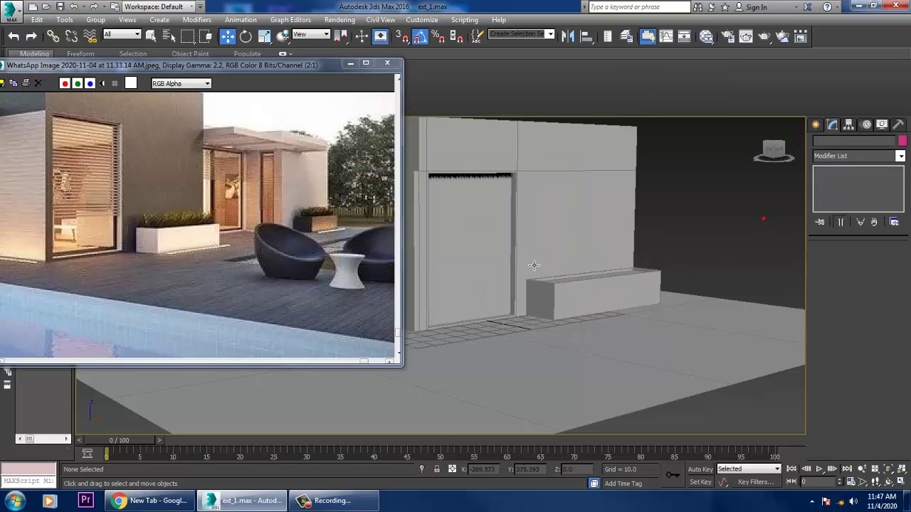
# - Convert the ground plane to an Editable Poly
pyautogui.keyDown('alt'); pyautogui.moveTo(512, 308); pyautogui.dragTo(660, 334, button='middle'); pyautogui.keyUp('alt')
pyautogui.moveTo(183, 209); pyautogui.dragTo(228, 230, button='middle')
pyautogui.keyDown('alt'); pyautogui.moveTo(694, 317); pyautogui.dragTo(664, 267, button='middle'); pyautogui.keyUp('alt')
pyautogui.click(528, 336)
pyautogui.click(616, 386)
pyautogui.keyDown('alt'); pyautogui.moveTo(580, 386); pyautogui.dragTo(642, 312, button='middle'); pyautogui.keyUp('alt')
pyautogui.scroll(-5, 645, 376)
pyautogui.scroll(3, 643, 312)
pyautogui.rightClick(609, 325)
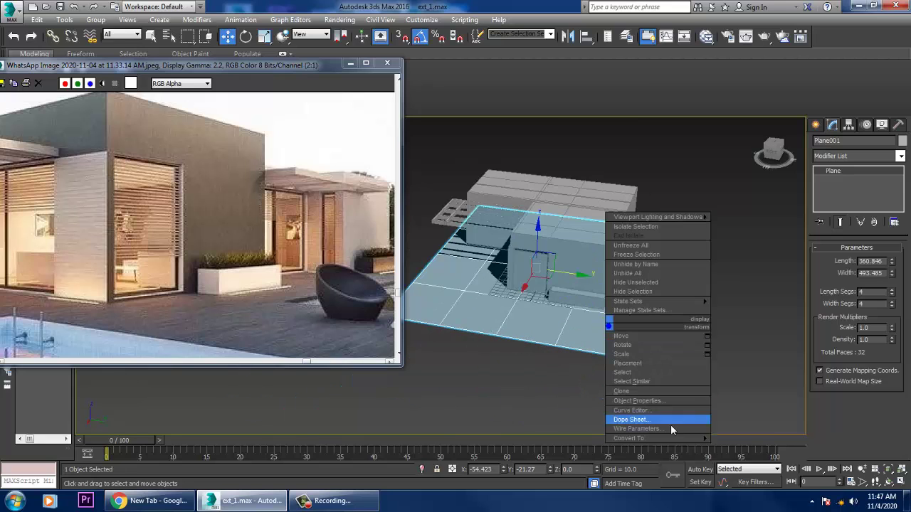
pyautogui.moveTo(641, 438)
pyautogui.click(756, 448)
# - Extend the ground plane past the planter side of the house by moving its end vertices outward to about Y 356.57
pyautogui.press('1')
pyautogui.keyDown('alt'); pyautogui.moveTo(683, 289); pyautogui.dragTo(710, 276, button='middle'); pyautogui.keyUp('alt')
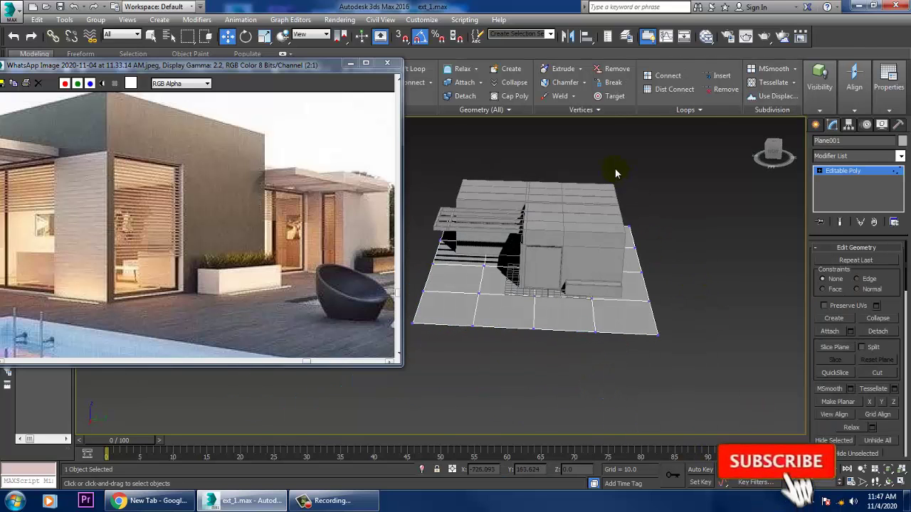
pyautogui.moveTo(615, 168); pyautogui.dragTo(731, 402)
pyautogui.keyDown('alt'); pyautogui.moveTo(726, 308); pyautogui.dragTo(692, 303, button='middle'); pyautogui.keyUp('alt')
pyautogui.moveTo(689, 281); pyautogui.dragTo(803, 295)
pyautogui.scroll(5, 671, 329)
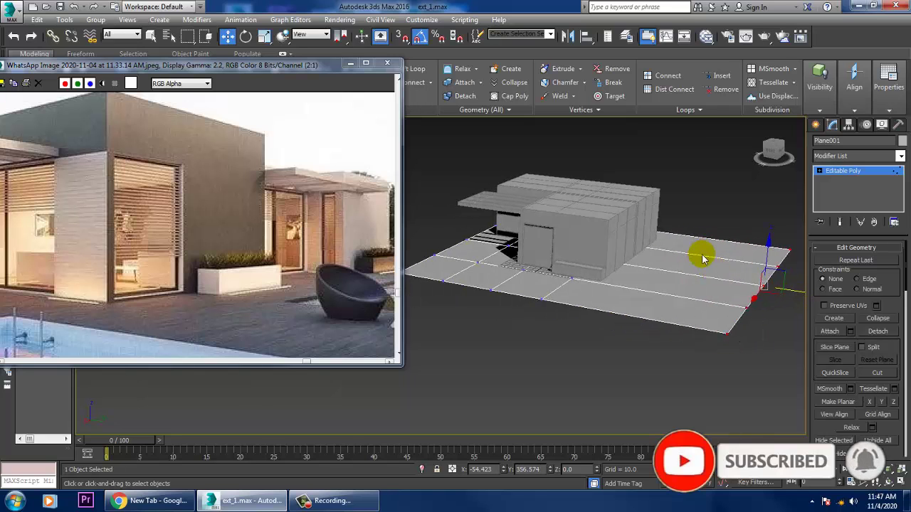
pyautogui.scroll(2, 629, 320)
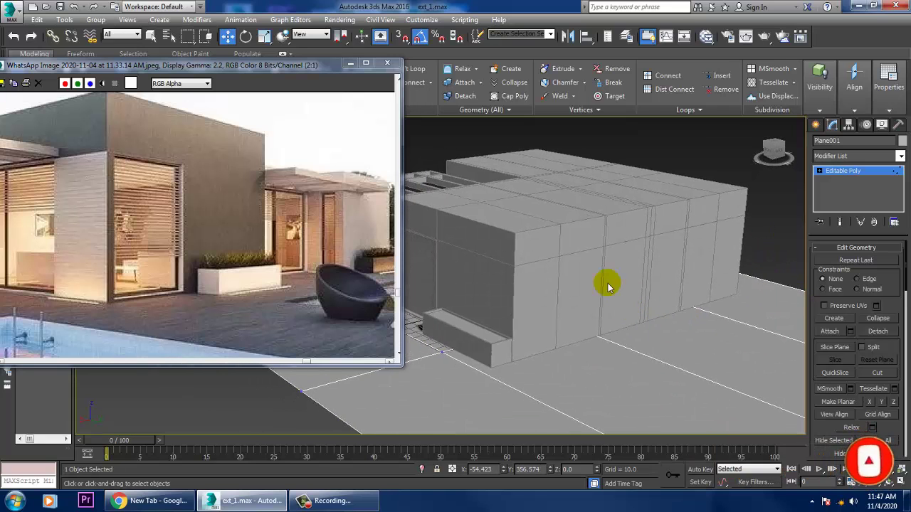
pyautogui.click(843, 171)
# - Select the house's side-wall polygons on the planter side, upper and lower rows, from the rear corner up to the two front columns
pyautogui.click(554, 282)
pyautogui.keyDown('alt'); pyautogui.moveTo(555, 282); pyautogui.dragTo(632, 275, button='middle'); pyautogui.keyUp('alt')
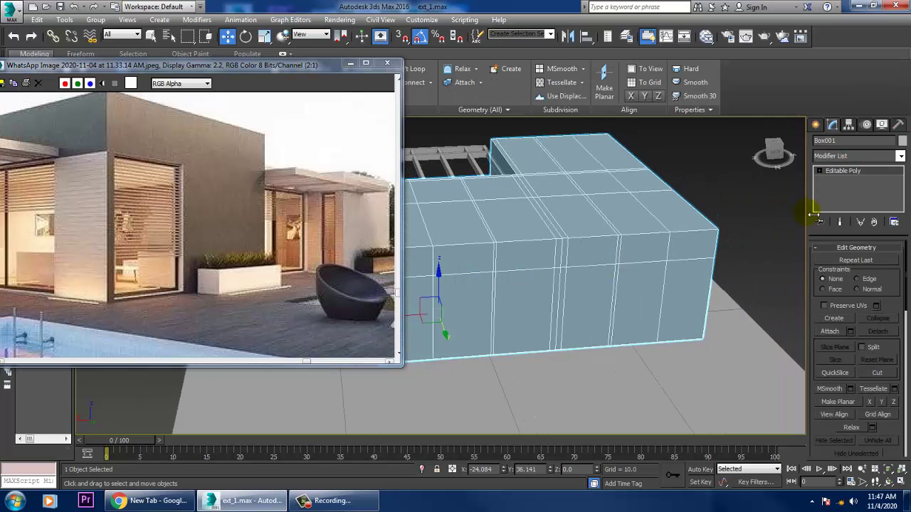
pyautogui.press('4')
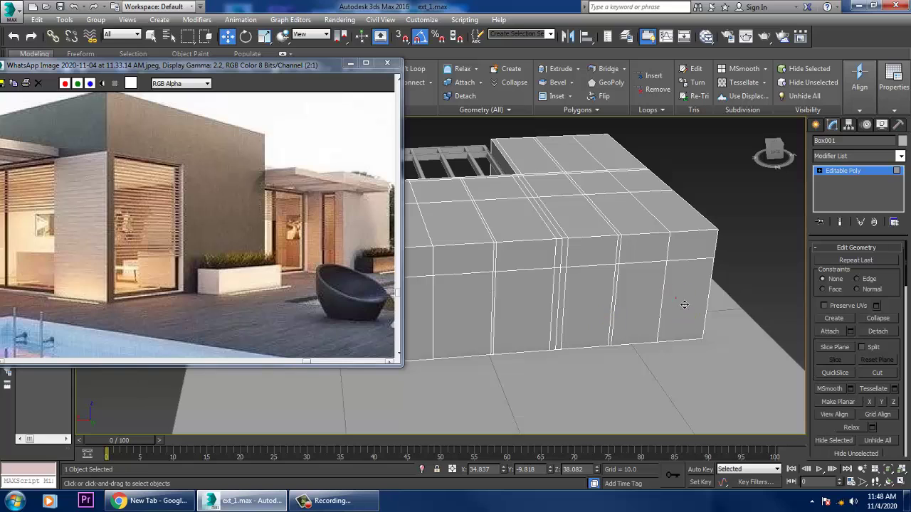
pyautogui.click(679, 254)
pyautogui.keyDown('ctrl'); pyautogui.click(634, 265); pyautogui.keyUp('ctrl')
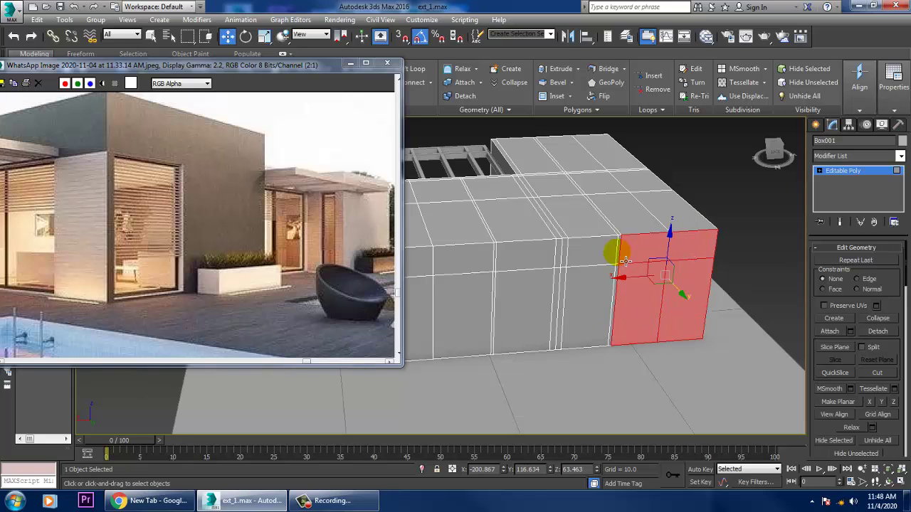
pyautogui.keyDown('ctrl'); pyautogui.click(599, 308); pyautogui.keyUp('ctrl')
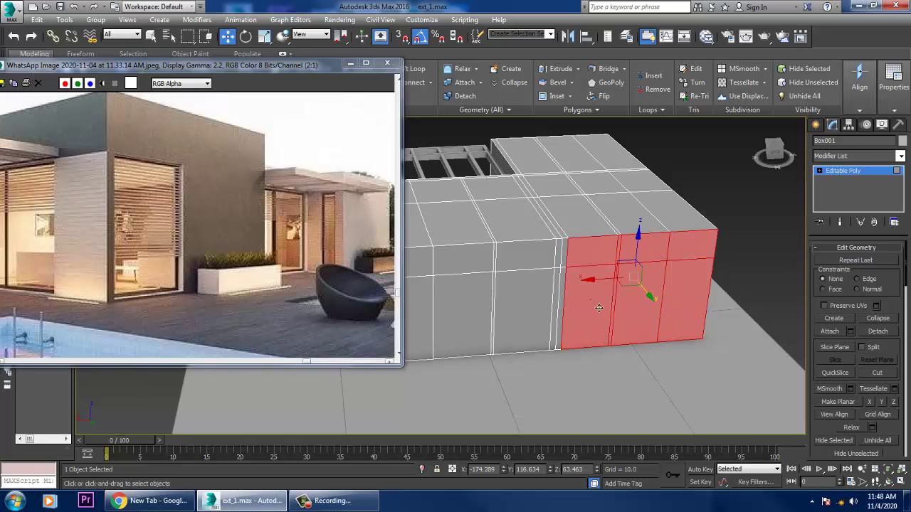
pyautogui.keyDown('ctrl'); pyautogui.click(562, 263); pyautogui.keyUp('ctrl')
pyautogui.keyDown('ctrl'); pyautogui.click(562, 286); pyautogui.keyUp('ctrl')
pyautogui.keyDown('ctrl'); pyautogui.click(558, 262); pyautogui.keyUp('ctrl')
pyautogui.keyDown('ctrl'); pyautogui.click(557, 283); pyautogui.keyUp('ctrl')
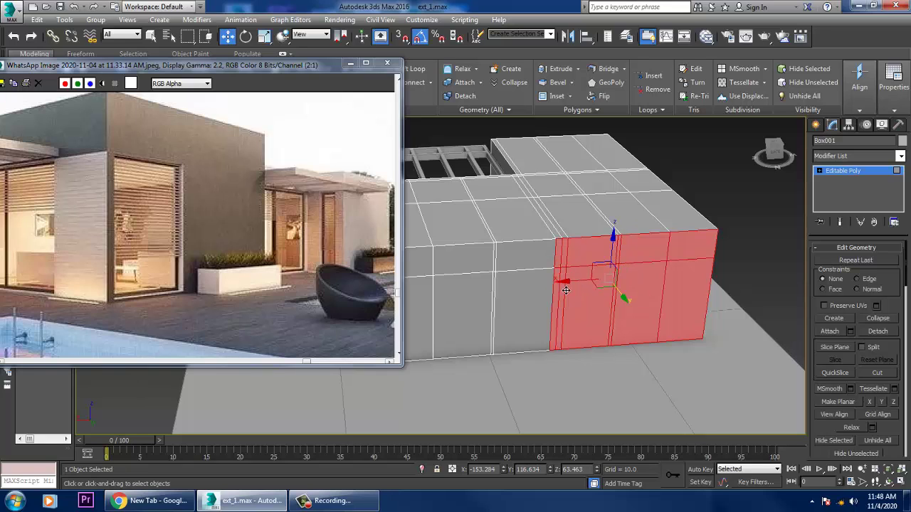
pyautogui.keyDown('ctrl'); pyautogui.click(530, 269); pyautogui.keyUp('ctrl')
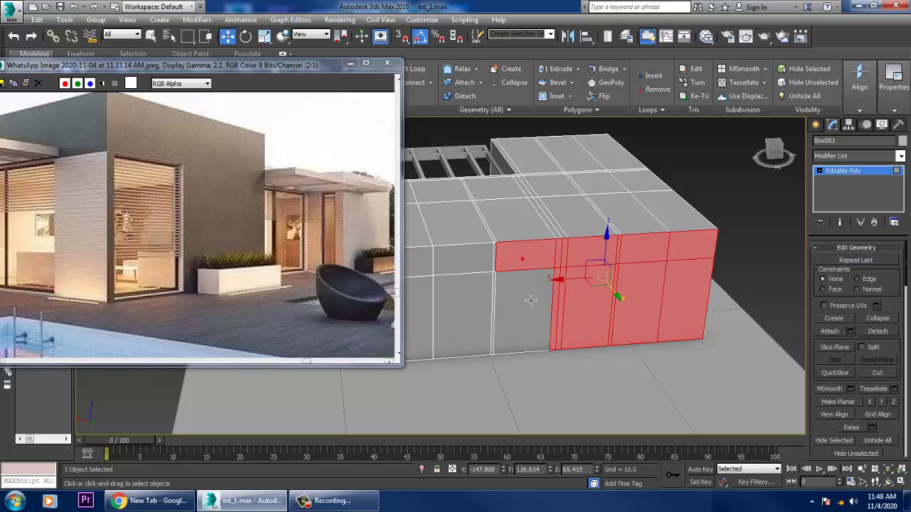
pyautogui.keyDown('ctrl'); pyautogui.click(531, 301); pyautogui.keyUp('ctrl')
pyautogui.keyDown('alt'); pyautogui.moveTo(543, 355); pyautogui.dragTo(718, 364, button='middle'); pyautogui.keyUp('alt')
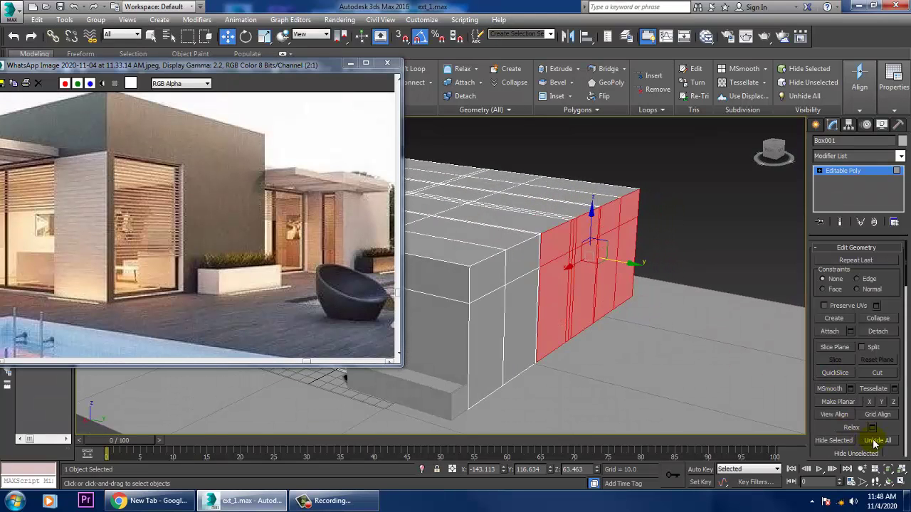
# - Extrude the selected side-wall polygons outward by 120.156 to lengthen the rear part of the house
pyautogui.moveTo(898, 442); pyautogui.dragTo(897, 417)
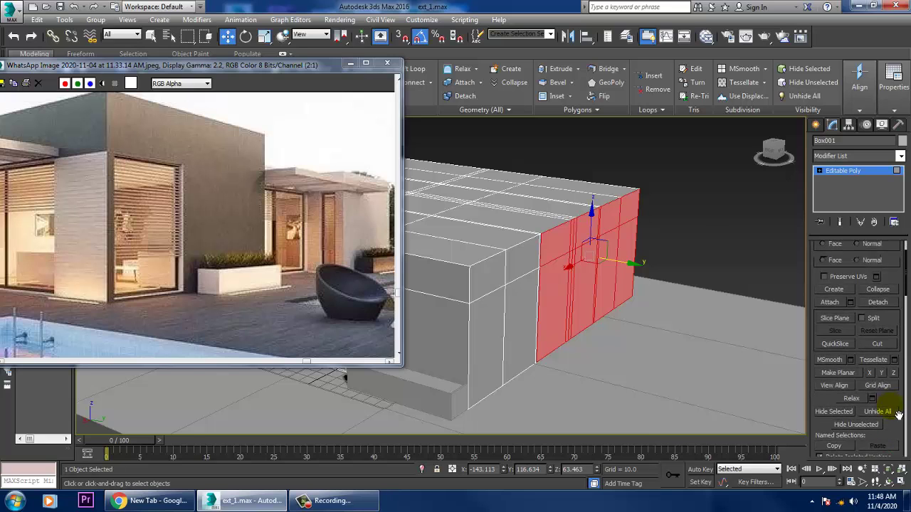
pyautogui.keyDown('alt'); pyautogui.moveTo(641, 337); pyautogui.dragTo(536, 318, button='middle'); pyautogui.keyUp('alt')
pyautogui.keyDown('alt'); pyautogui.moveTo(561, 264); pyautogui.dragTo(658, 300, button='middle'); pyautogui.keyUp('alt')
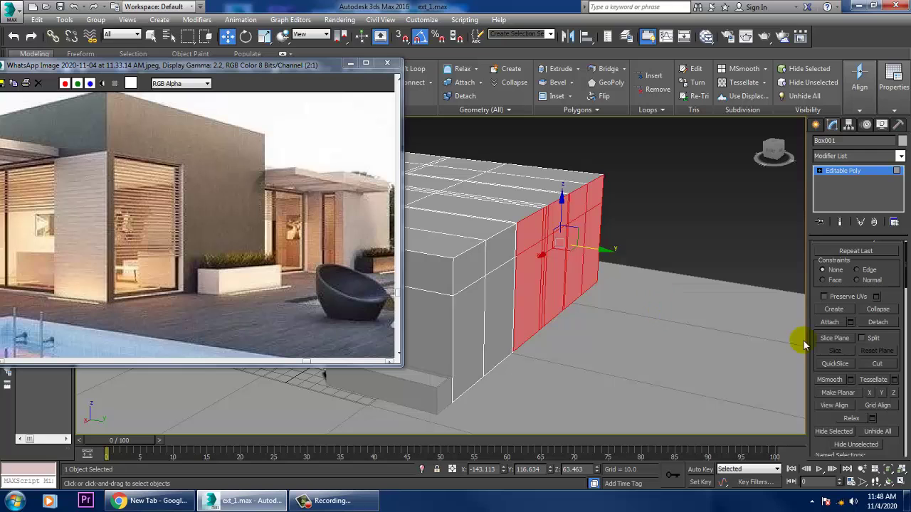
pyautogui.scroll(5, 837, 356)
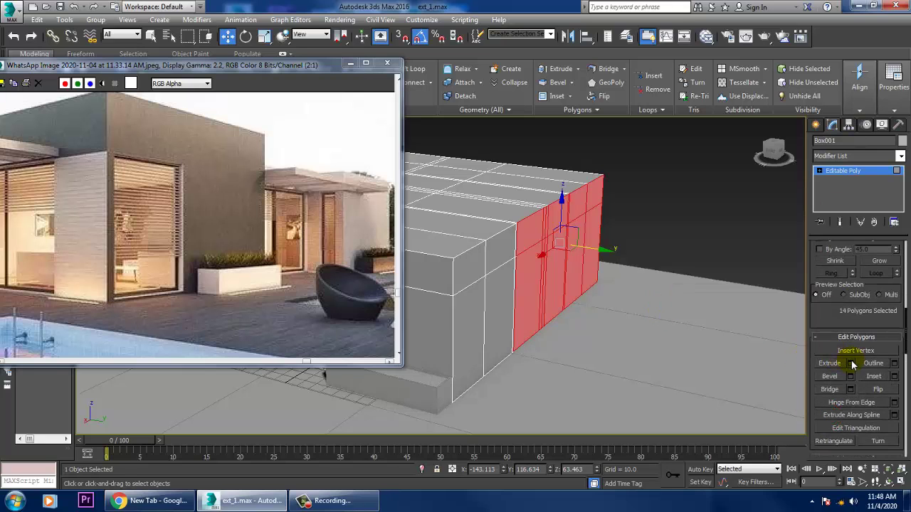
pyautogui.click(851, 364)
pyautogui.keyDown('alt'); pyautogui.moveTo(647, 303); pyautogui.dragTo(690, 305, button='middle'); pyautogui.keyUp('alt')
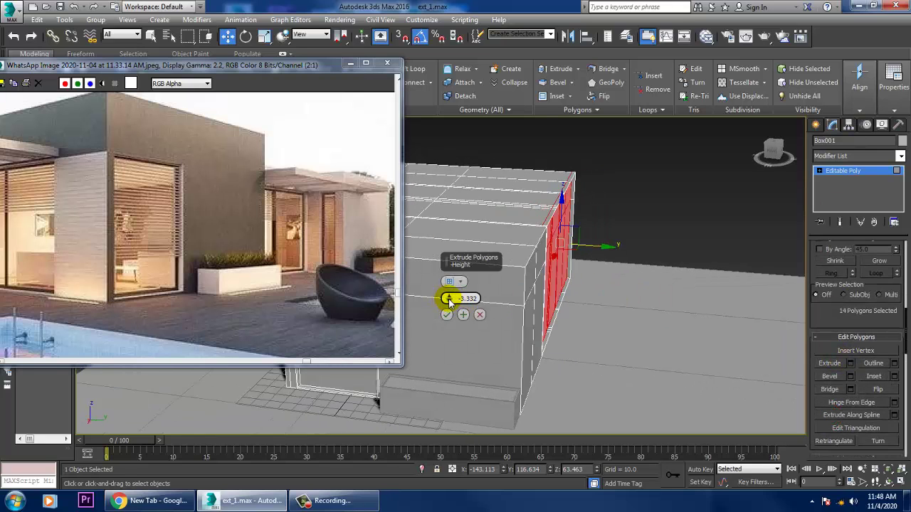
pyautogui.moveTo(448, 299); pyautogui.dragTo(417, 285)
pyautogui.keyDown('alt'); pyautogui.moveTo(634, 325); pyautogui.dragTo(650, 343, button='middle'); pyautogui.keyUp('alt')
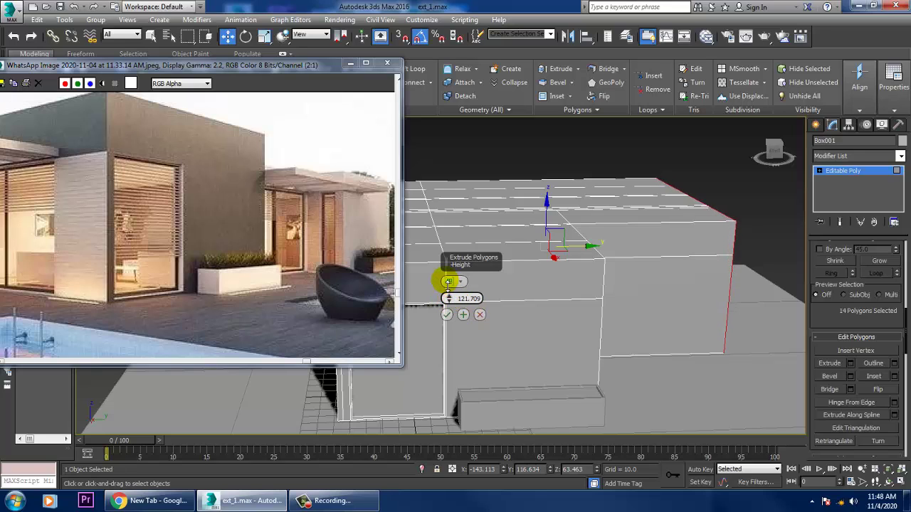
pyautogui.moveTo(448, 283); pyautogui.dragTo(463, 360)
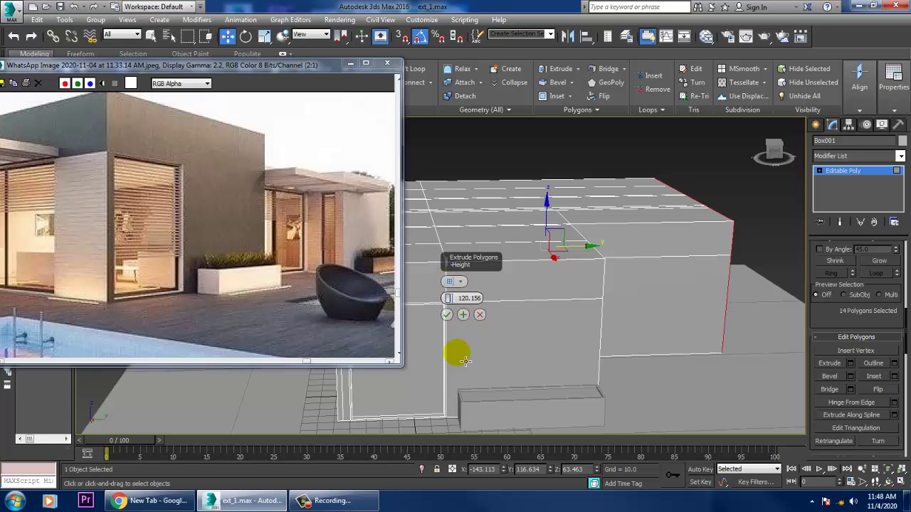
pyautogui.click(448, 315)
# - Extrude the same end polygons a second time by 116.92
pyautogui.keyDown('alt'); pyautogui.moveTo(716, 323); pyautogui.dragTo(636, 317, button='middle'); pyautogui.keyUp('alt')
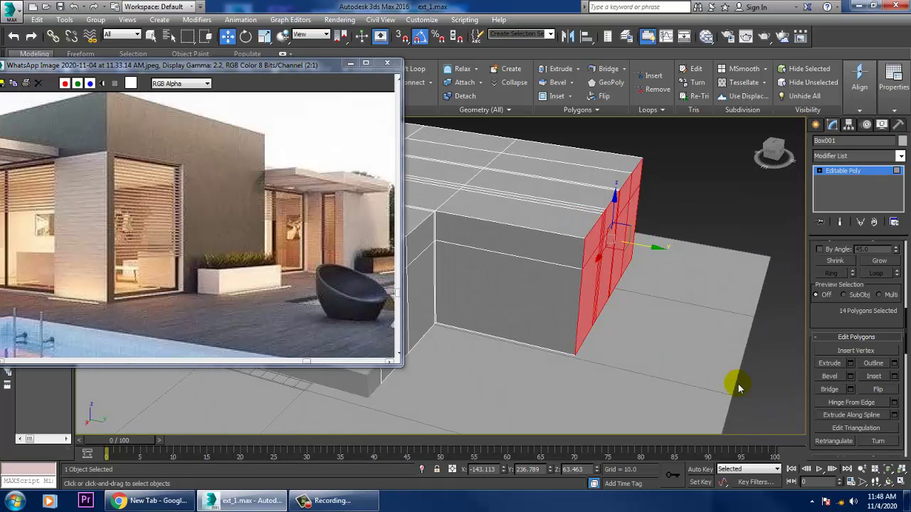
pyautogui.click(849, 365)
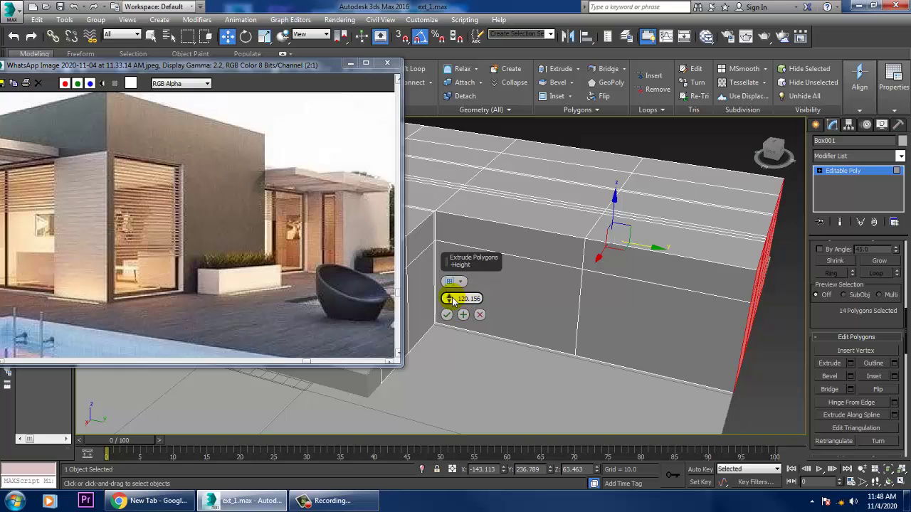
pyautogui.moveTo(451, 300); pyautogui.dragTo(462, 319)
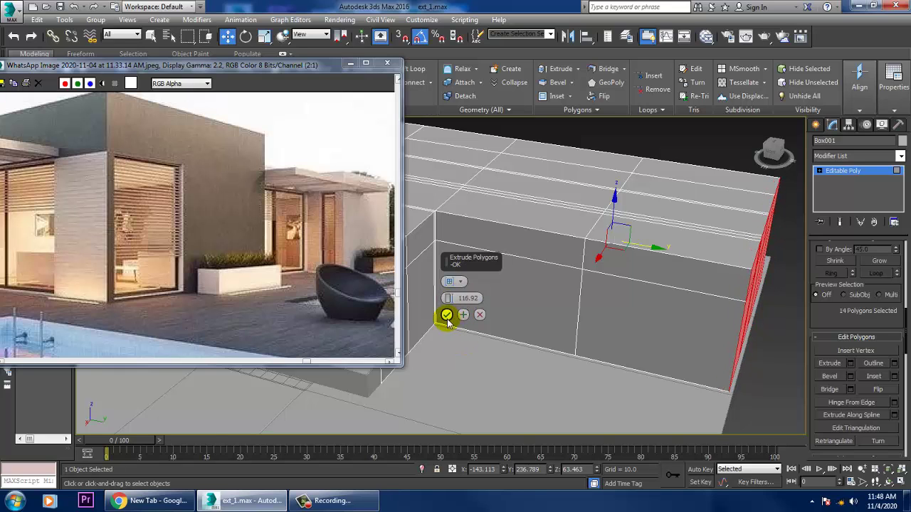
pyautogui.click(447, 317)
# - Extrude the two front-facing polygons of the outermost new section forward by 116.92, checking the length in the Top view
pyautogui.keyDown('alt'); pyautogui.moveTo(697, 307); pyautogui.dragTo(723, 292, button='middle'); pyautogui.keyUp('alt')
pyautogui.click(724, 292)
pyautogui.keyDown('ctrl'); pyautogui.click(728, 334); pyautogui.keyUp('ctrl')
pyautogui.moveTo(728, 333)
pyautogui.keyDown('alt'); pyautogui.mouseDown(button='middle')
pyautogui.moveTo(747, 325)
pyautogui.moveTo(684, 285)
pyautogui.moveTo(700, 304)
pyautogui.moveTo(702, 325)
pyautogui.moveTo(721, 310)
pyautogui.mouseUp(button='middle'); pyautogui.keyUp('alt')
pyautogui.click(851, 364)
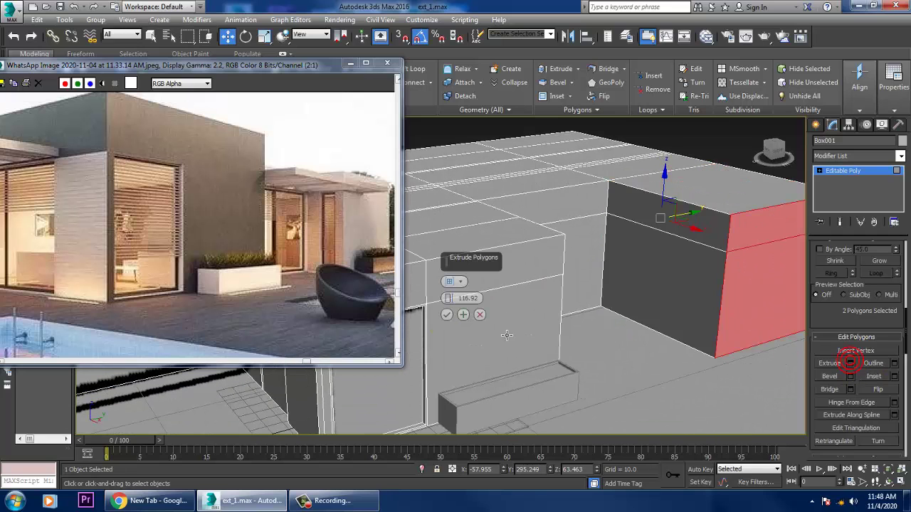
pyautogui.hotkey('alt', 'w')
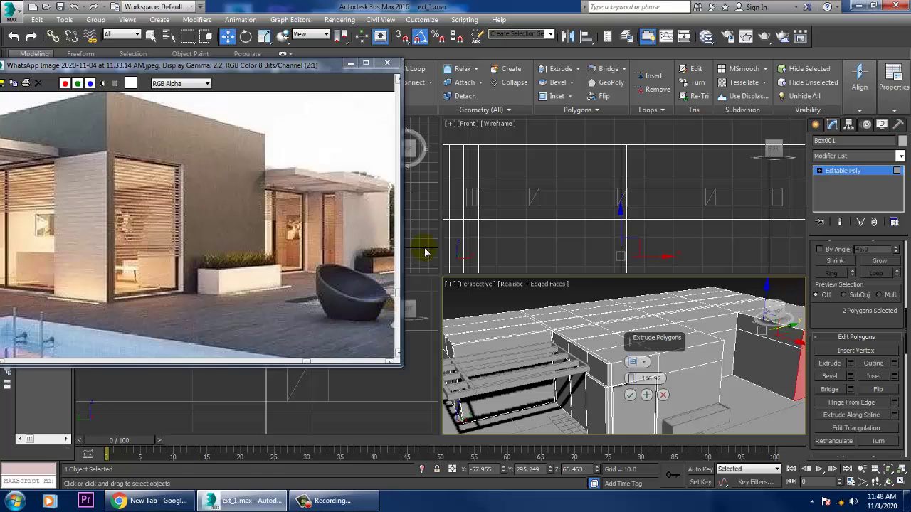
pyautogui.middleClick(431, 242)
pyautogui.press('z')
pyautogui.hotkey('alt', 'w')
pyautogui.moveTo(435, 249); pyautogui.dragTo(615, 264, button='middle')
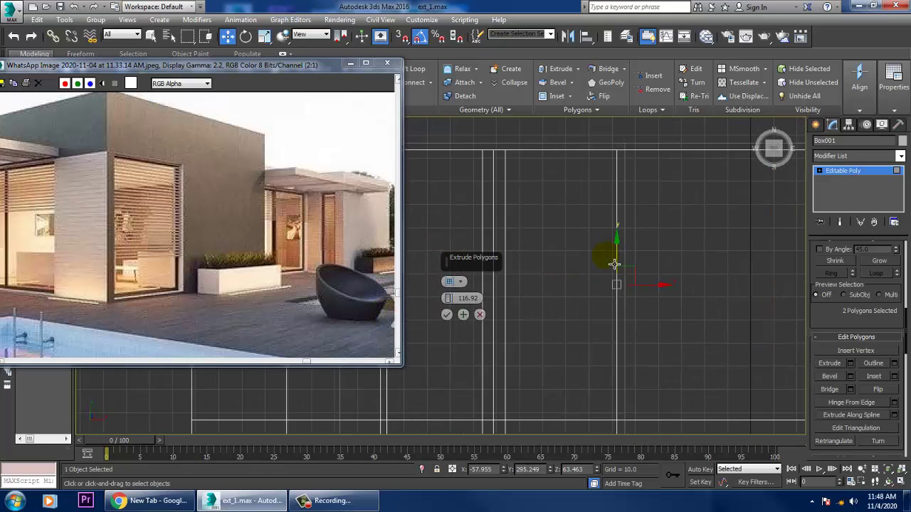
pyautogui.scroll(-3, 615, 264)
pyautogui.moveTo(615, 331)
pyautogui.mouseDown(button='middle')
pyautogui.moveTo(619, 246)
pyautogui.moveTo(636, 309)
pyautogui.moveTo(626, 309)
pyautogui.mouseUp(button='middle')
pyautogui.click(447, 315)
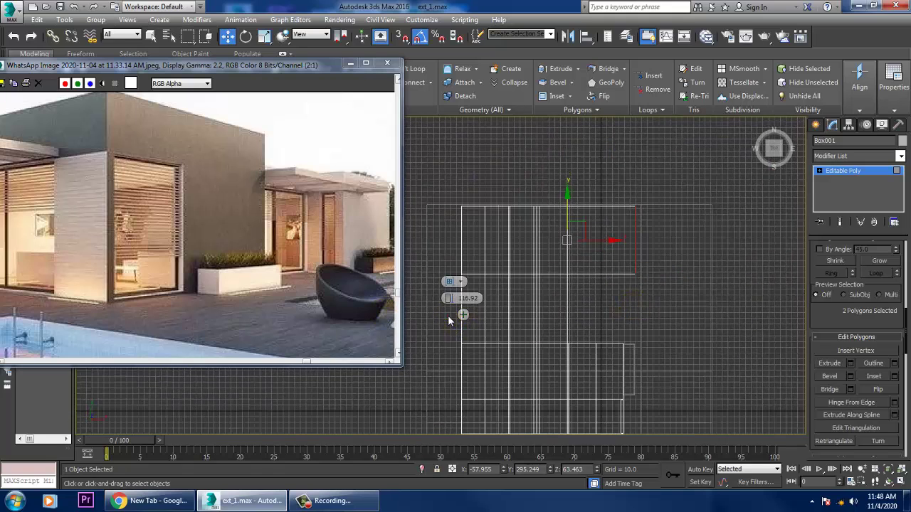
# - Move the new wing's front face back to about X 39.67 so it lines up with the main block's front wall
pyautogui.scroll(5, 614, 258)
pyautogui.scroll(-2, 632, 251)
pyautogui.moveTo(632, 251); pyautogui.dragTo(624, 175, button='middle')
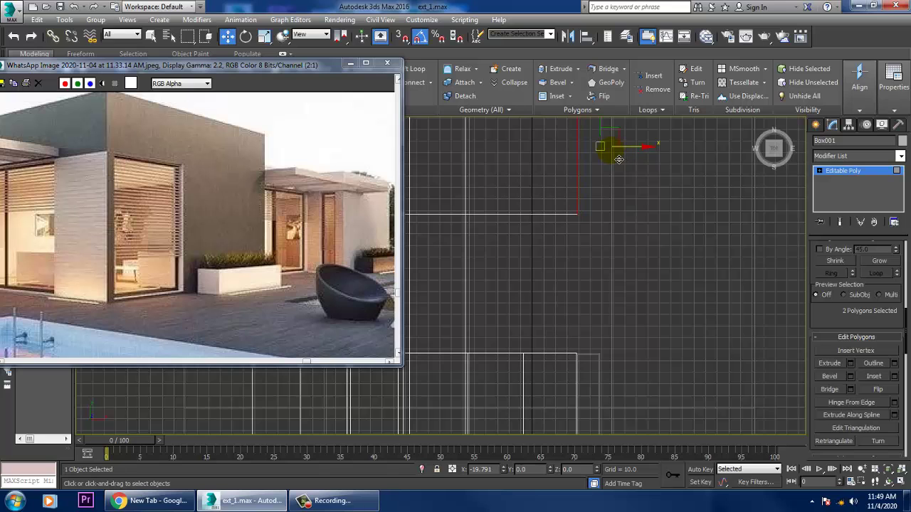
pyautogui.hotkey('alt', 'w')
pyautogui.middleClick(696, 365)
pyautogui.hotkey('alt', 'w')
pyautogui.keyDown('alt'); pyautogui.moveTo(696, 365); pyautogui.dragTo(660, 316, button='middle'); pyautogui.keyUp('alt')
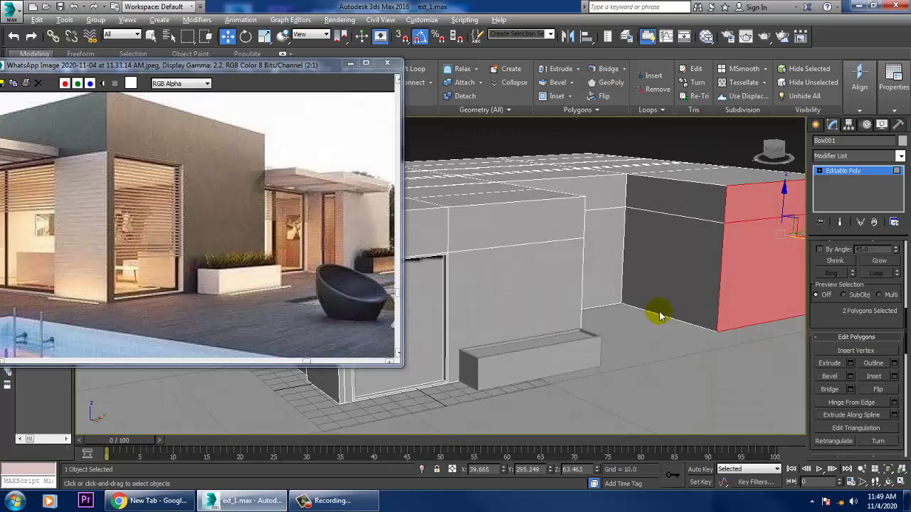
# - Leave polygon editing and place one copy of the five pergola pieces by the recess between the main block and the new wing
pyautogui.scroll(-3, 644, 299)
pyautogui.moveTo(633, 289); pyautogui.dragTo(651, 315, button='middle')
pyautogui.scroll(2, 619, 316)
pyautogui.click(853, 174)
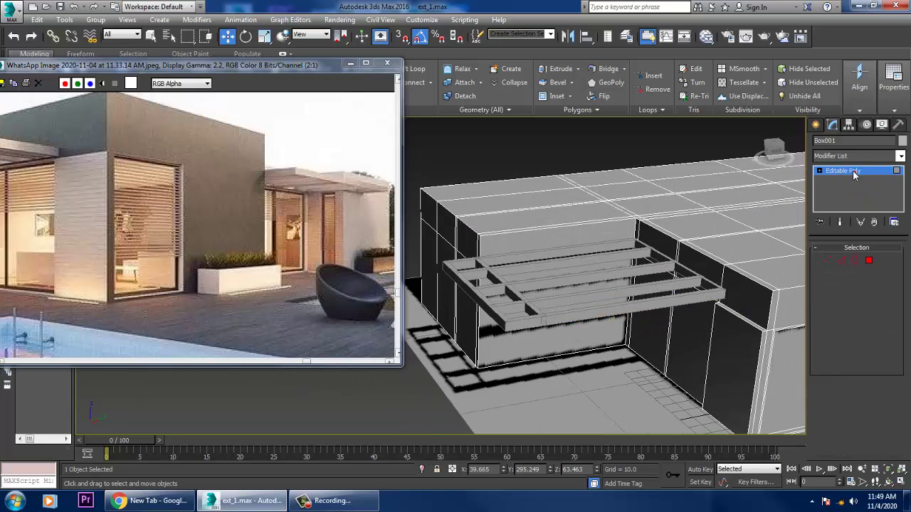
pyautogui.click(600, 324)
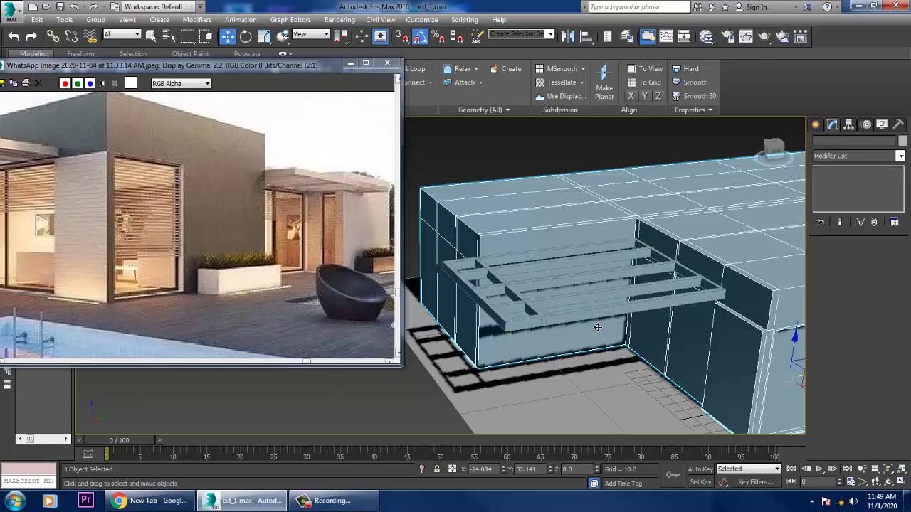
pyautogui.keyDown('ctrl'); pyautogui.click(538, 320); pyautogui.keyUp('ctrl')
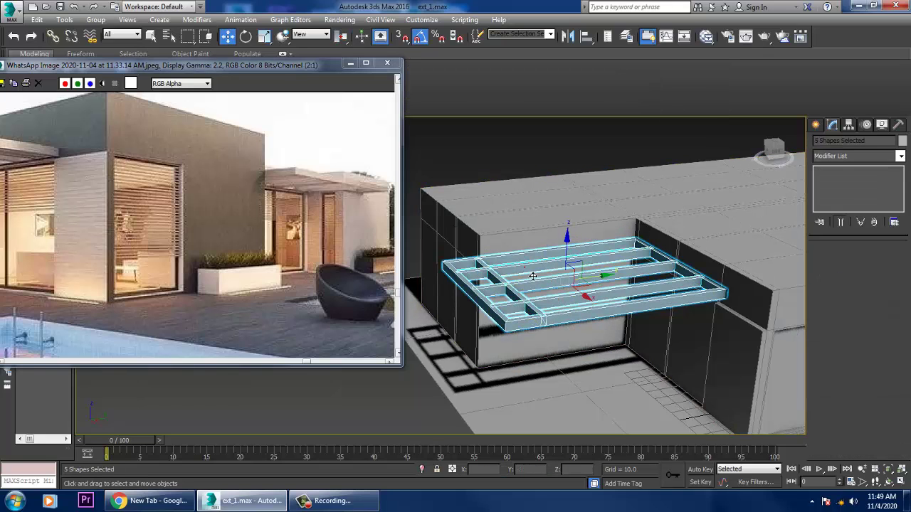
pyautogui.scroll(-4, 532, 276)
pyautogui.keyDown('alt'); pyautogui.moveTo(532, 276); pyautogui.dragTo(525, 319, button='middle'); pyautogui.keyUp('alt')
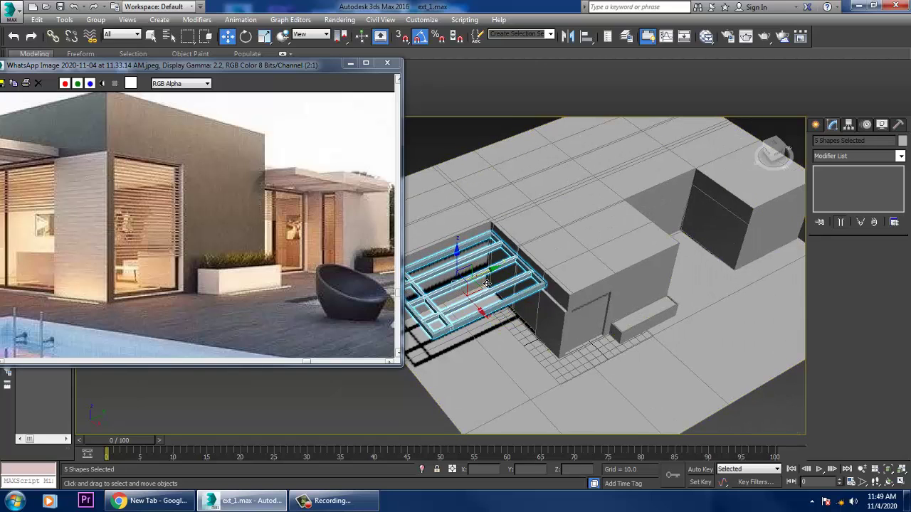
pyautogui.keyDown('shift'); pyautogui.moveTo(487, 284); pyautogui.dragTo(662, 200); pyautogui.keyUp('shift')
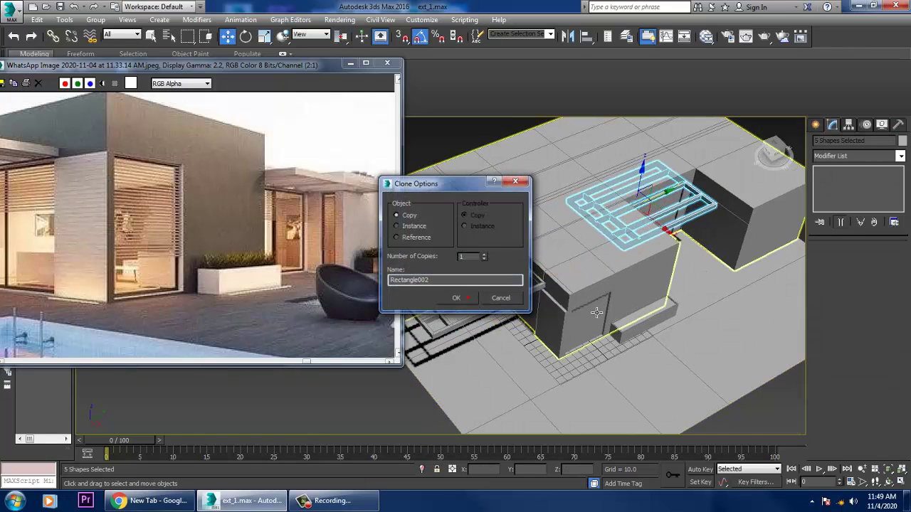
pyautogui.press('Return')
# - Rotate the copied pergola so its slats run front to back, and shift it sideways to fit between the two blocks
pyautogui.press('e')
pyautogui.moveTo(597, 311)
pyautogui.keyDown('alt'); pyautogui.mouseDown(button='middle')
pyautogui.moveTo(636, 299)
pyautogui.moveTo(594, 285)
pyautogui.moveTo(637, 287)
pyautogui.moveTo(617, 256)
pyautogui.mouseUp(button='middle'); pyautogui.keyUp('alt')
pyautogui.press('w')
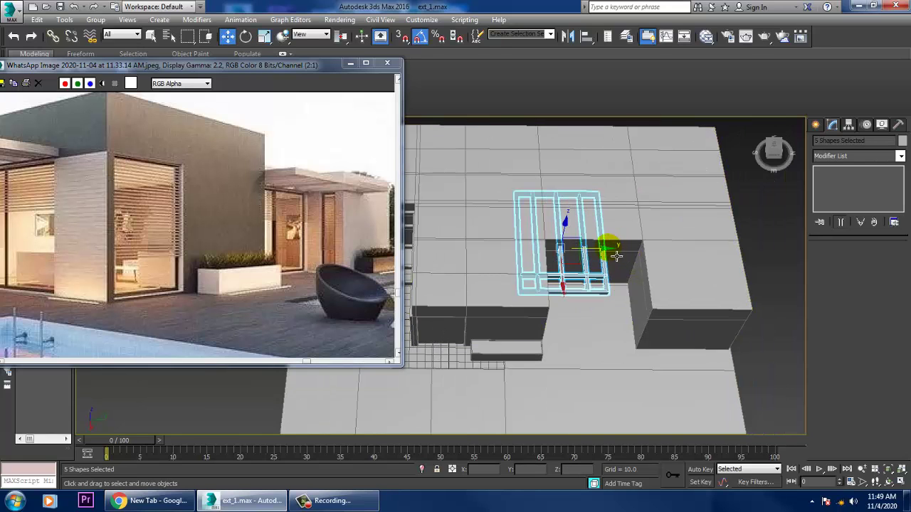
pyautogui.moveTo(617, 256); pyautogui.dragTo(640, 262)
# - Slide the copied pergola forward over the recess opening and lower it slightly below the roof edge
pyautogui.keyDown('alt'); pyautogui.moveTo(594, 278); pyautogui.dragTo(653, 272, button='middle'); pyautogui.keyUp('alt')
pyautogui.scroll(3, 652, 272)
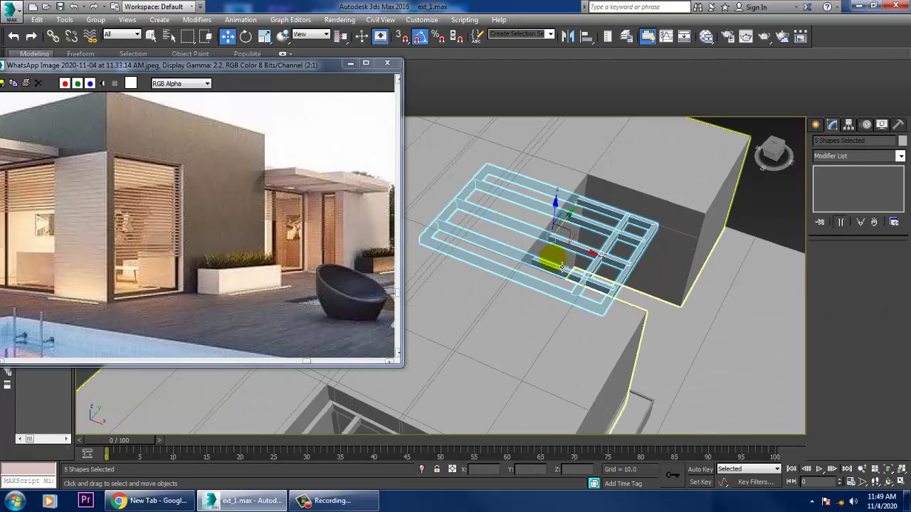
pyautogui.moveTo(584, 253); pyautogui.dragTo(651, 266)
pyautogui.keyDown('alt'); pyautogui.moveTo(651, 265); pyautogui.dragTo(644, 304, button='middle'); pyautogui.keyUp('alt')
pyautogui.moveTo(674, 250); pyautogui.dragTo(679, 253)
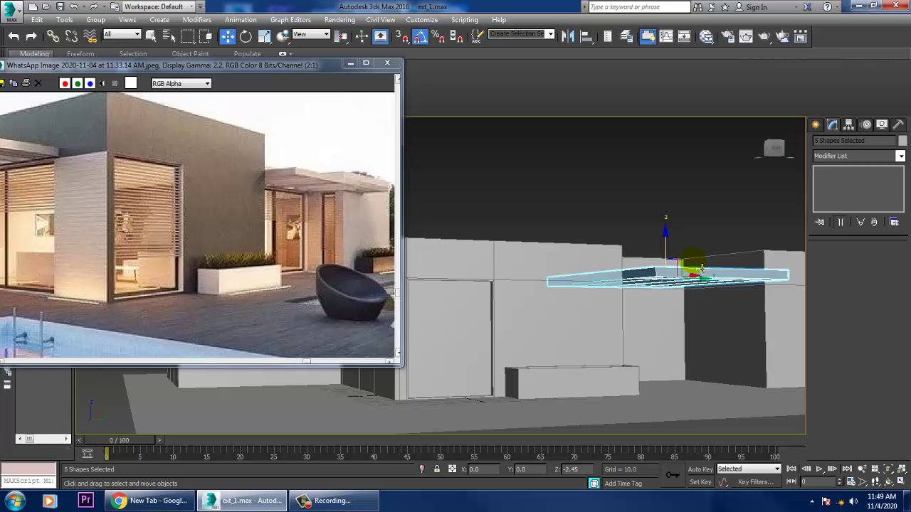
# - Select the side wing's end vertices and move them sideways toward the main block, fitting the recess to the copied pergola's width
pyautogui.keyDown('alt'); pyautogui.moveTo(702, 269); pyautogui.dragTo(591, 281, button='middle'); pyautogui.keyUp('alt')
pyautogui.click(678, 247)
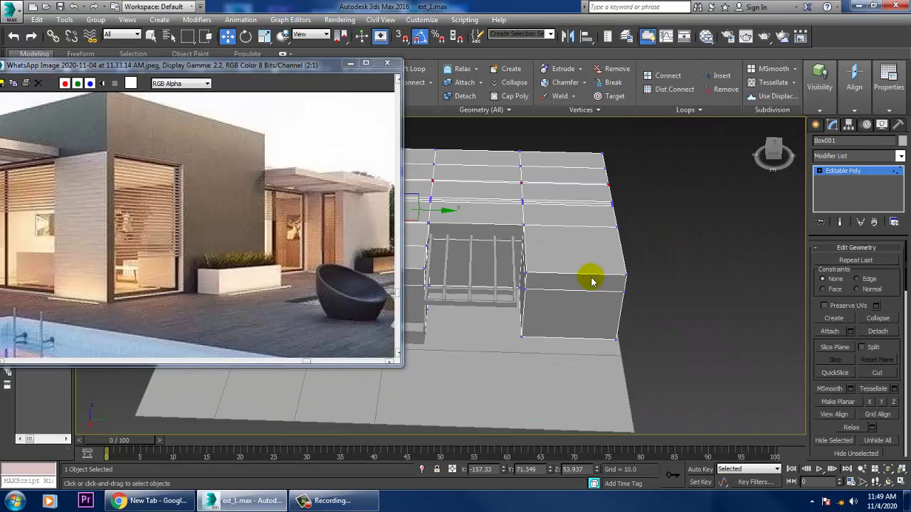
pyautogui.moveTo(659, 358); pyautogui.dragTo(660, 359)
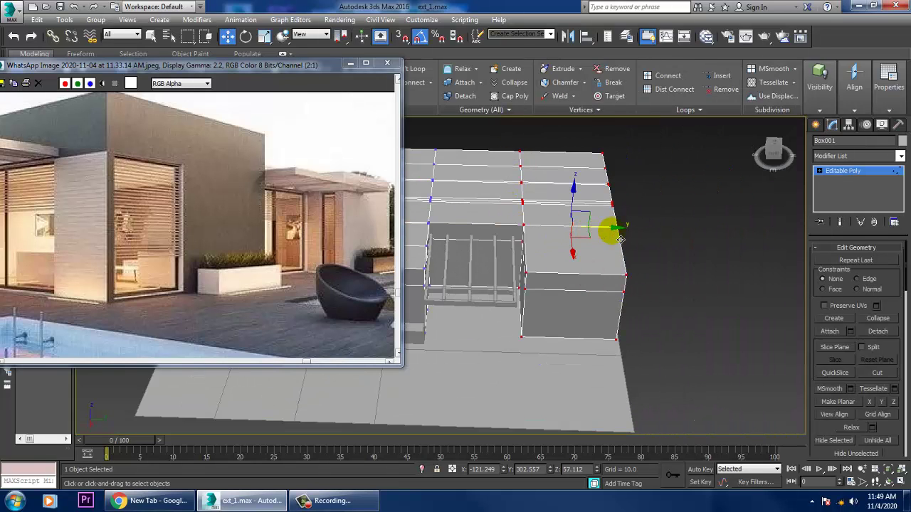
pyautogui.moveTo(614, 238); pyautogui.dragTo(603, 226)
pyautogui.keyDown('alt'); pyautogui.moveTo(544, 258); pyautogui.dragTo(641, 294, button='middle'); pyautogui.keyUp('alt')
pyautogui.scroll(4, 614, 234)
pyautogui.click(858, 173)
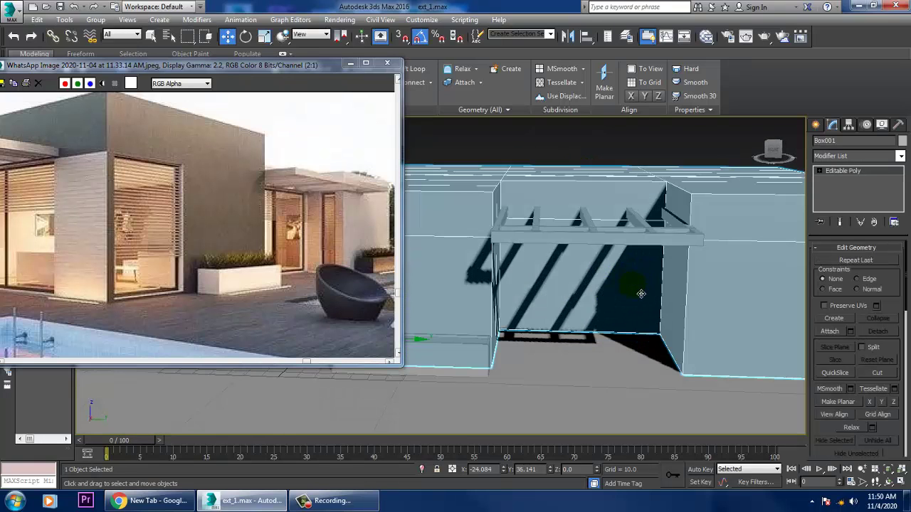
# - Use Swift Loop to add an edge loop near each side of the recess back wall and one vertical loop on the wing's inner side wall
pyautogui.click(413, 71)
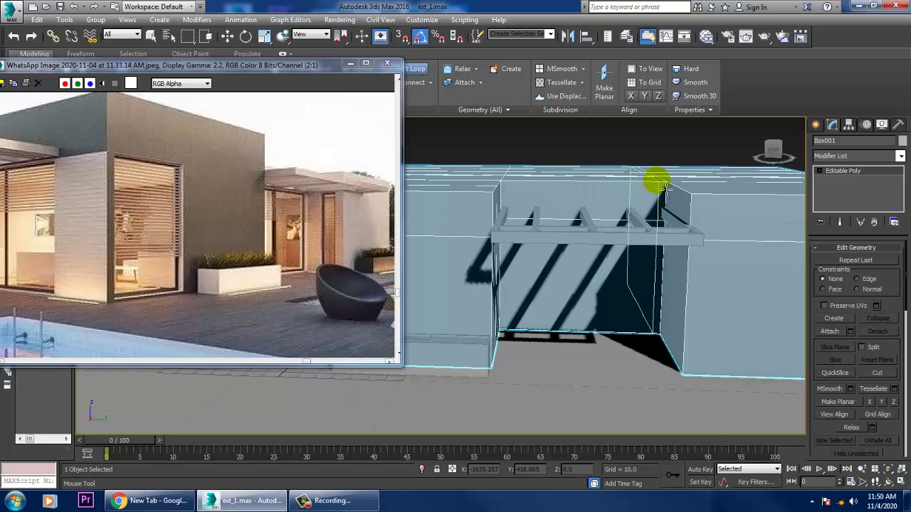
pyautogui.click(510, 183)
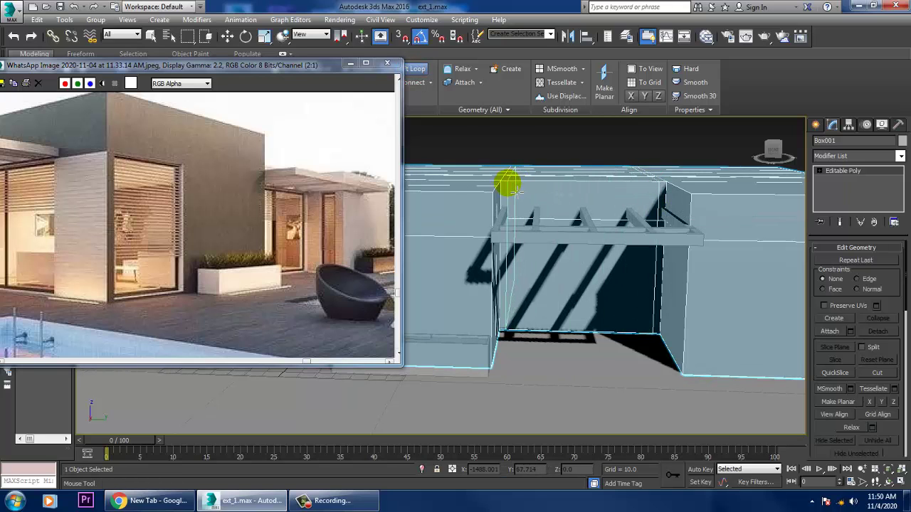
pyautogui.moveTo(516, 191)
pyautogui.keyDown('alt'); pyautogui.mouseDown(button='middle')
pyautogui.moveTo(671, 275)
pyautogui.moveTo(606, 255)
pyautogui.moveTo(667, 240)
pyautogui.moveTo(694, 278)
pyautogui.moveTo(661, 286)
pyautogui.mouseUp(button='middle'); pyautogui.keyUp('alt')
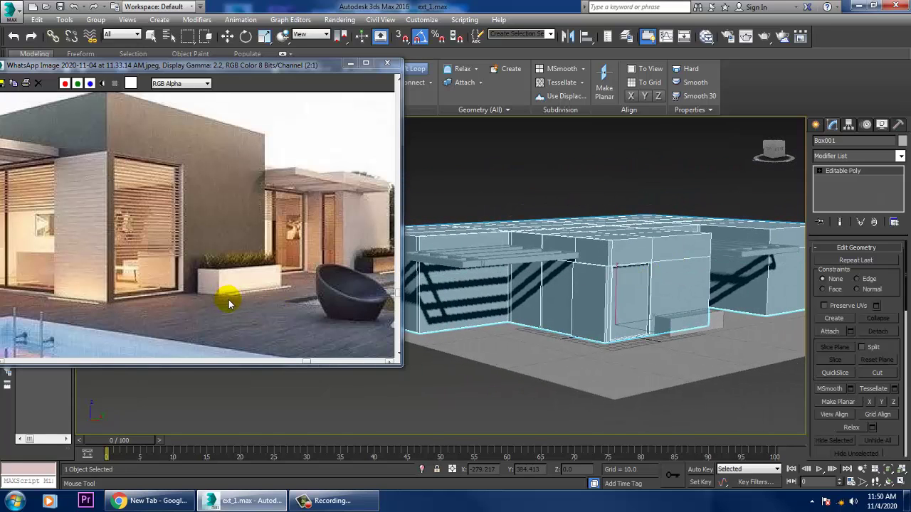
pyautogui.moveTo(227, 303); pyautogui.dragTo(240, 271, button='middle')
pyautogui.scroll(-1, 241, 270)
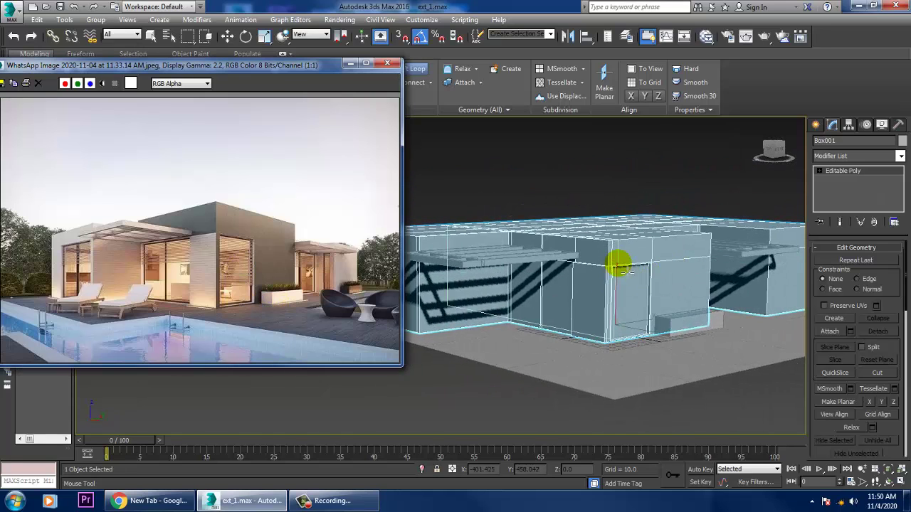
pyautogui.moveTo(617, 260)
pyautogui.keyDown('alt'); pyautogui.mouseDown(button='middle')
pyautogui.moveTo(624, 294)
pyautogui.moveTo(748, 320)
pyautogui.moveTo(671, 341)
pyautogui.moveTo(720, 282)
pyautogui.moveTo(714, 272)
pyautogui.moveTo(704, 285)
pyautogui.mouseUp(button='middle'); pyautogui.keyUp('alt')
pyautogui.scroll(1, 256, 318)
pyautogui.moveTo(363, 283); pyautogui.dragTo(270, 273, button='middle')
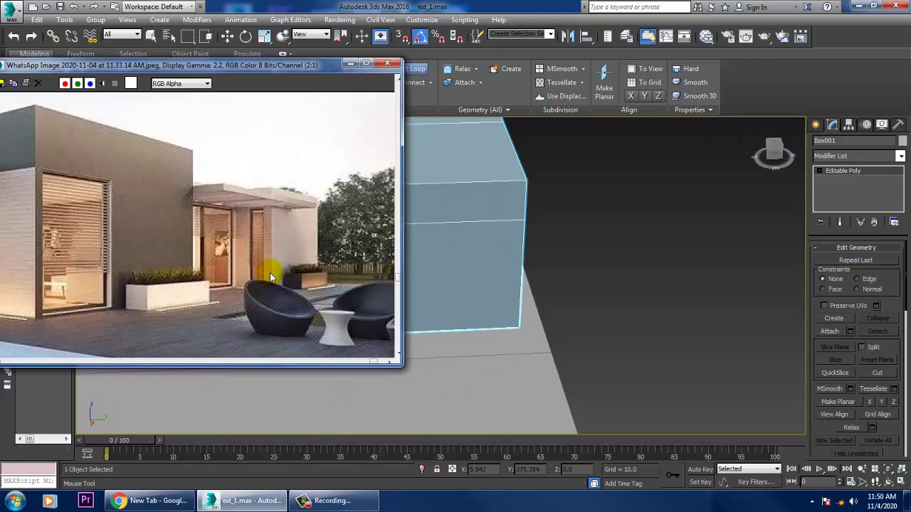
pyautogui.moveTo(630, 269)
pyautogui.keyDown('alt'); pyautogui.mouseDown(button='middle')
pyautogui.moveTo(700, 266)
pyautogui.moveTo(615, 253)
pyautogui.moveTo(619, 265)
pyautogui.moveTo(635, 242)
pyautogui.moveTo(616, 246)
pyautogui.moveTo(619, 258)
pyautogui.moveTo(650, 264)
pyautogui.moveTo(540, 184)
pyautogui.mouseUp(button='middle'); pyautogui.keyUp('alt')
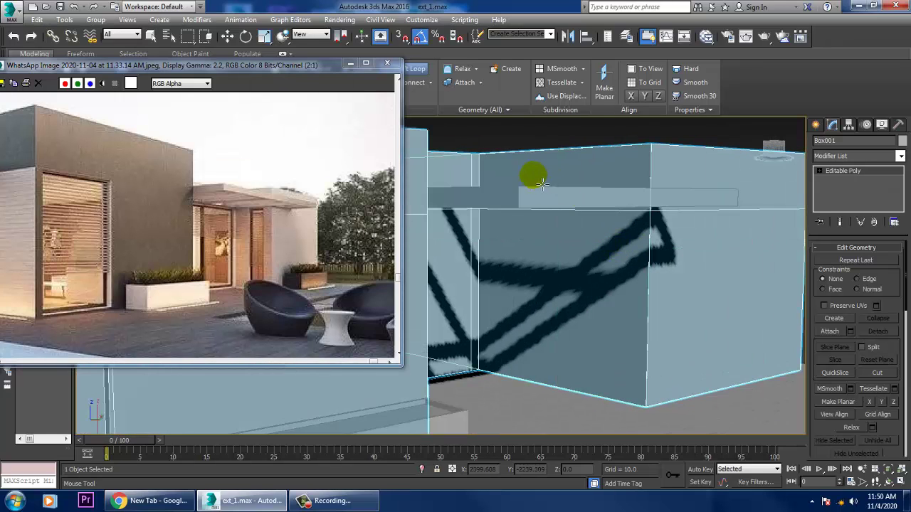
pyautogui.click(582, 161)
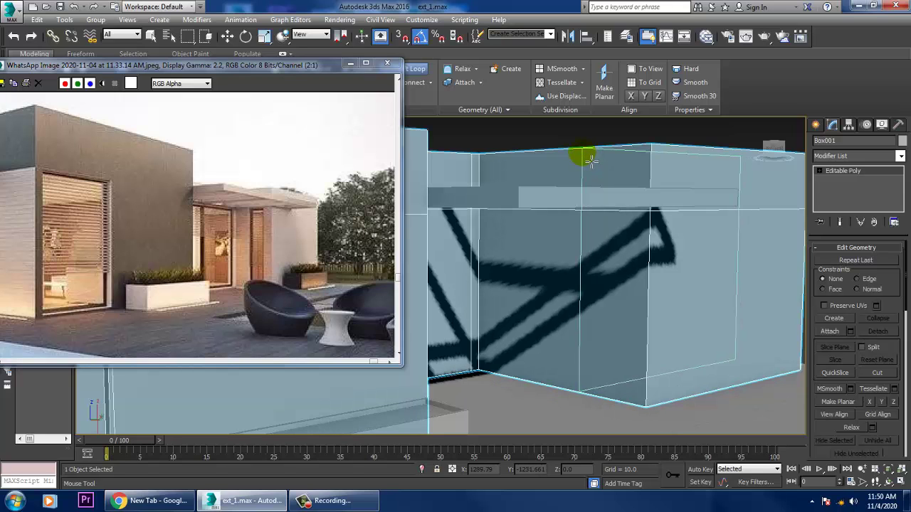
pyautogui.keyDown('alt'); pyautogui.moveTo(591, 162); pyautogui.dragTo(603, 237, button='middle'); pyautogui.keyUp('alt')
pyautogui.rightClick(603, 237)
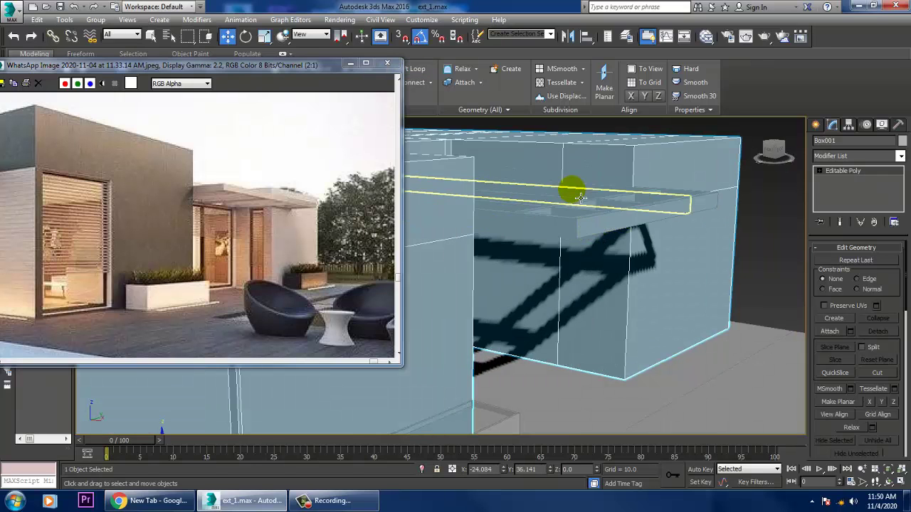
# - Slide the new edge loop on the wing's inner side wall back along X to about -6.02, and leave edge editing
pyautogui.press('2')
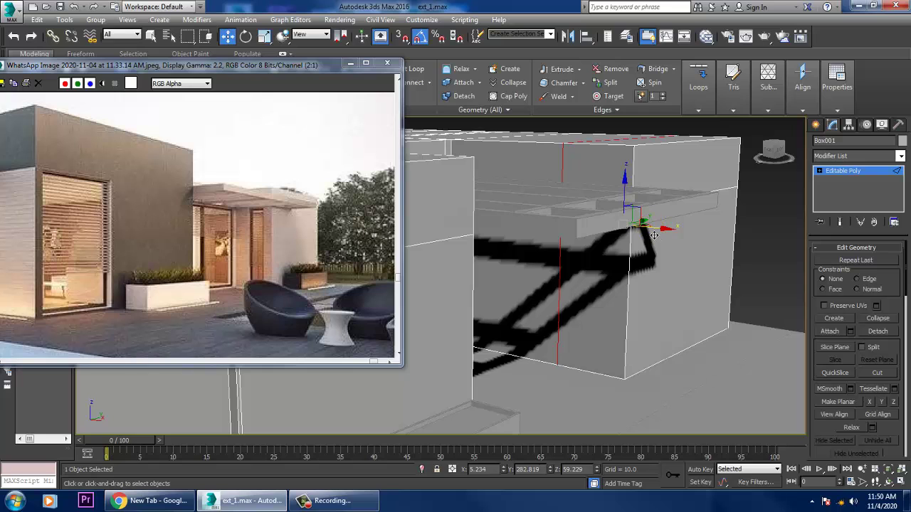
pyautogui.keyDown('alt'); pyautogui.moveTo(639, 235); pyautogui.dragTo(580, 235, button='middle'); pyautogui.keyUp('alt')
pyautogui.scroll(-5, 662, 274)
pyautogui.moveTo(638, 289); pyautogui.dragTo(717, 331, button='middle')
pyautogui.click(876, 177)
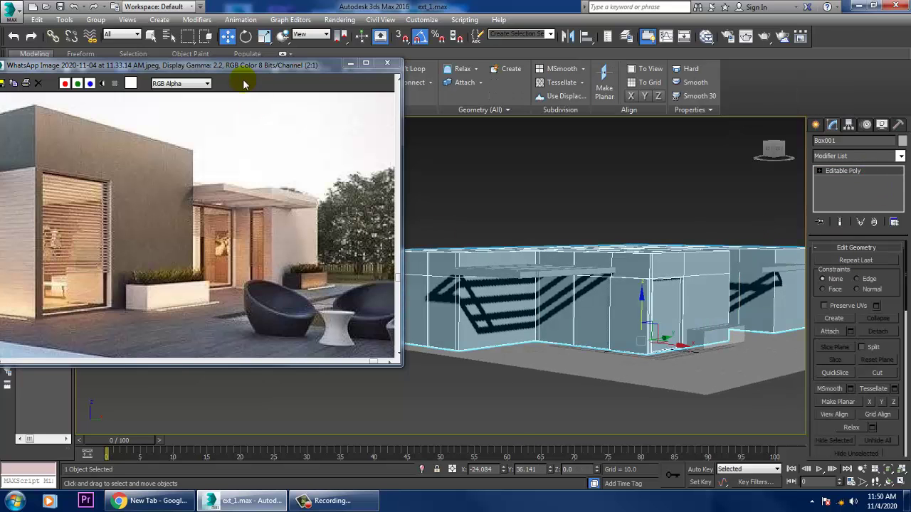
# - Hide the reference photo, examine the whole house with and without edges shown, and bring the photo back
pyautogui.click(350, 65)
pyautogui.scroll(5, 525, 321)
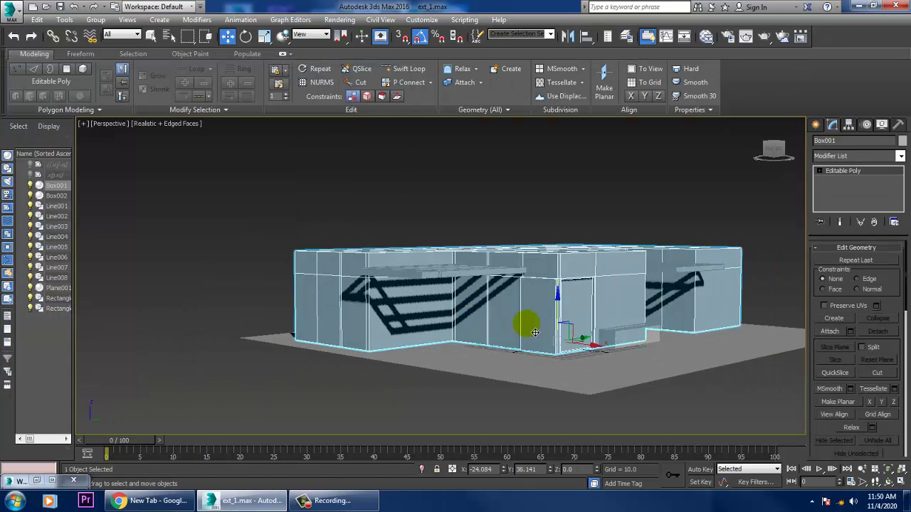
pyautogui.scroll(1, 543, 342)
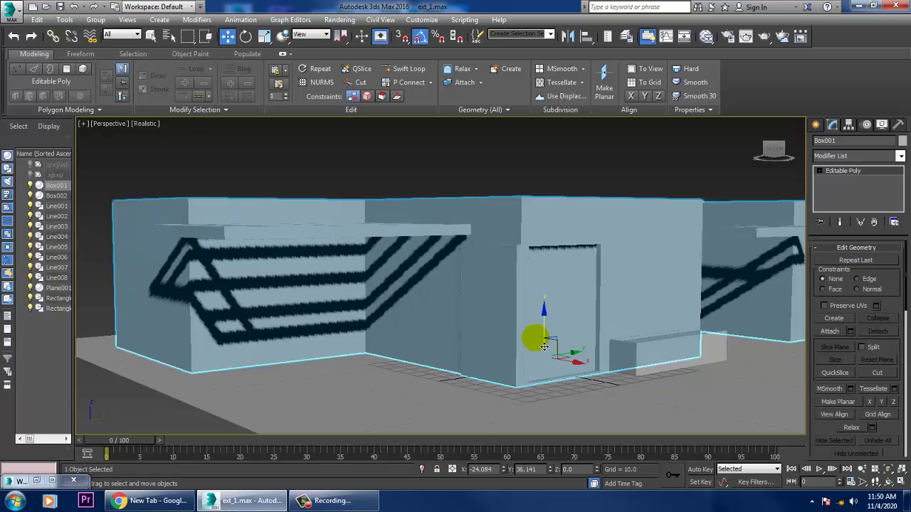
pyautogui.scroll(-5, 541, 355)
pyautogui.keyDown('alt'); pyautogui.moveTo(541, 365); pyautogui.dragTo(562, 377, button='middle'); pyautogui.keyUp('alt')
pyautogui.click(563, 228)
pyautogui.scroll(4, 564, 372)
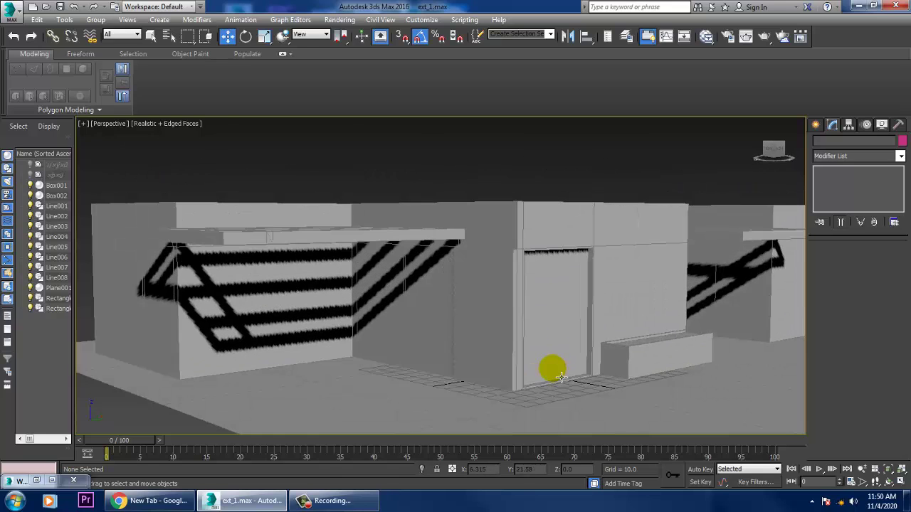
pyautogui.scroll(-5, 587, 349)
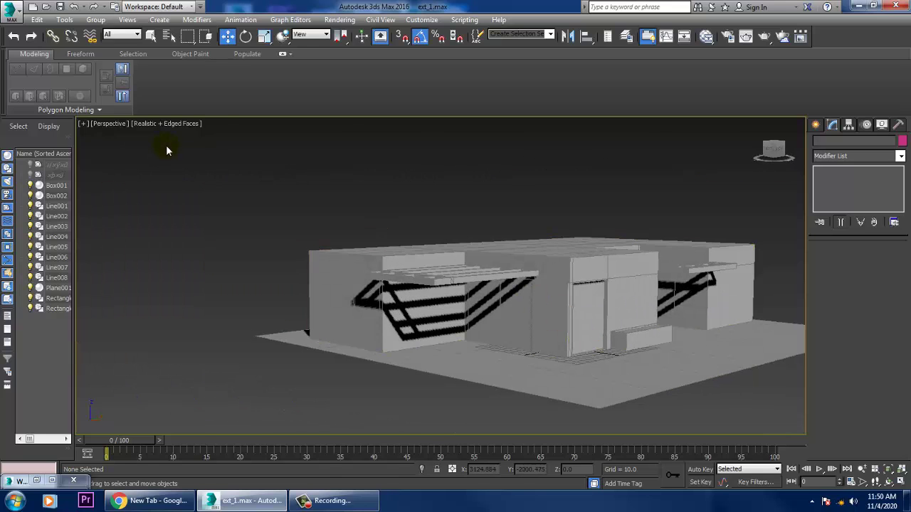
pyautogui.click(556, 288)
pyautogui.click(580, 202)
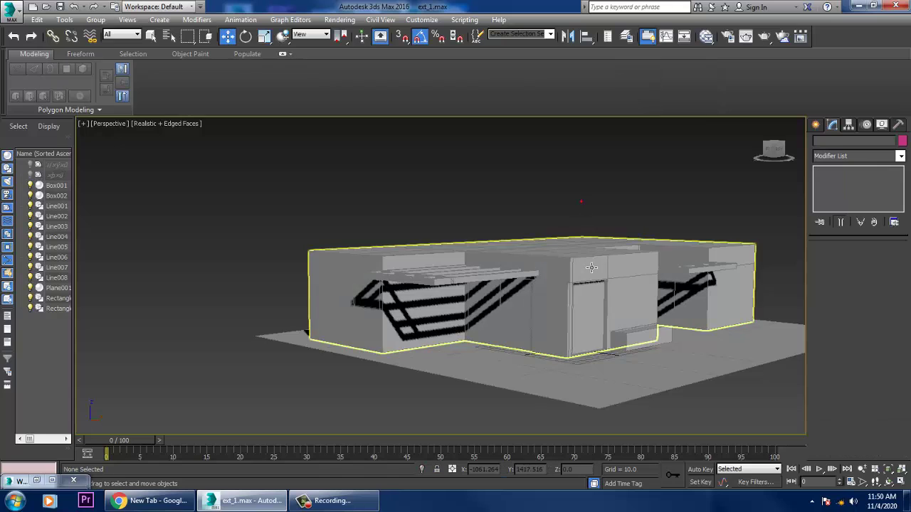
pyautogui.click(37, 481)
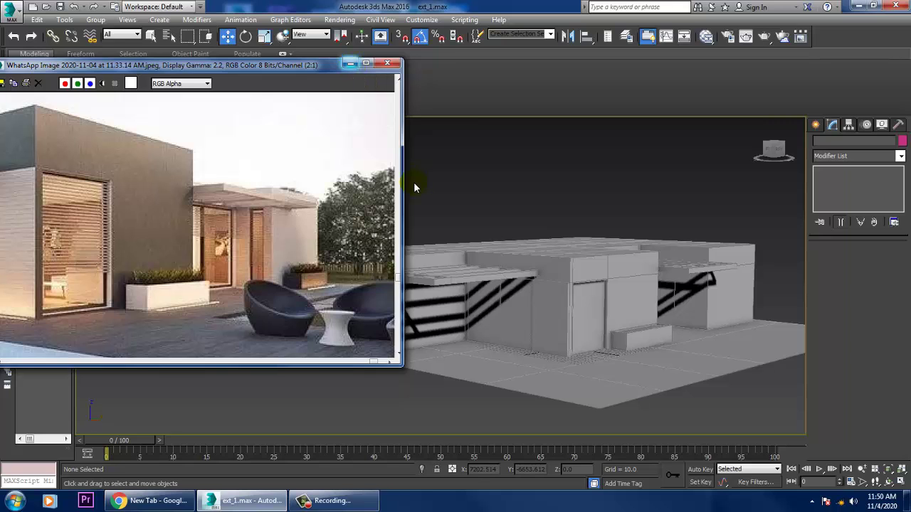
pyautogui.click(594, 271)
pyautogui.keyDown('alt'); pyautogui.moveTo(594, 270); pyautogui.dragTo(660, 259, button='middle'); pyautogui.keyUp('alt')
pyautogui.press('1')
pyautogui.scroll(-3, 662, 286)
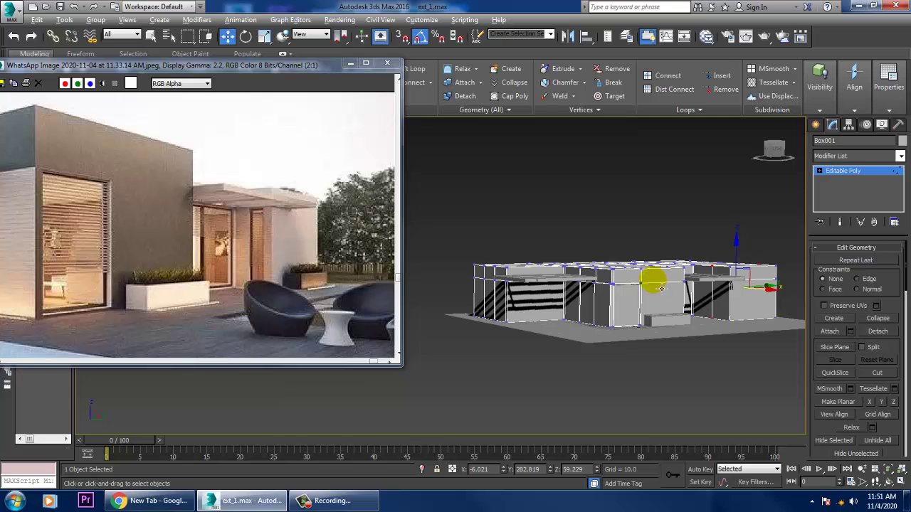
pyautogui.hotkey('alt', 'w')
pyautogui.middleClick(631, 216)
pyautogui.hotkey('alt', 'w')
pyautogui.scroll(-4, 599, 229)
pyautogui.moveTo(598, 230); pyautogui.dragTo(718, 293, button='middle')
pyautogui.scroll(-2, 650, 286)
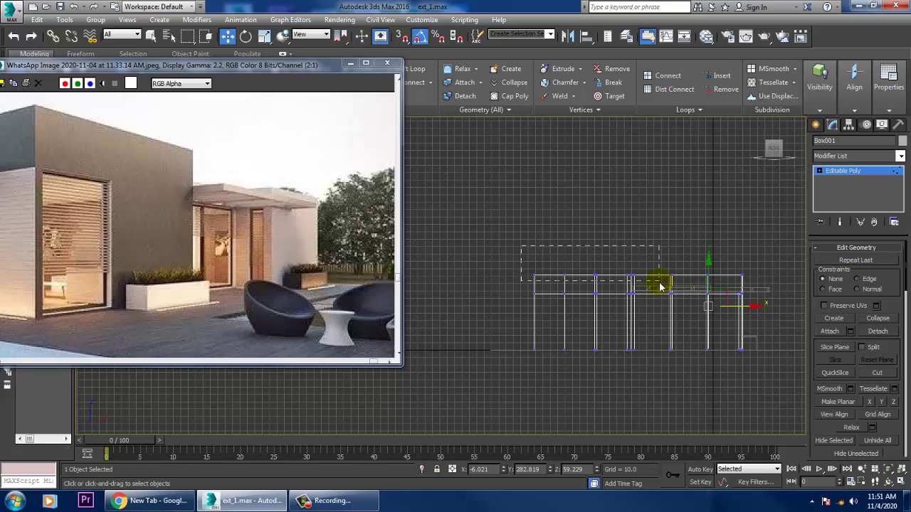
pyautogui.hotkey('alt', 'w')
pyautogui.middleClick(657, 363)
pyautogui.hotkey('alt', 'w')
# - Compare the roof with the reference photo and select the main block's front roof polygons, including the narrow strips along the pergola-side edge
pyautogui.keyDown('alt'); pyautogui.moveTo(657, 362); pyautogui.dragTo(591, 311, button='middle'); pyautogui.keyUp('alt')
pyautogui.scroll(3, 529, 297)
pyautogui.moveTo(73, 210)
pyautogui.mouseDown(button='middle')
pyautogui.moveTo(212, 206)
pyautogui.moveTo(220, 218)
pyautogui.mouseUp(button='middle')
pyautogui.moveTo(111, 201); pyautogui.dragTo(230, 249, button='middle')
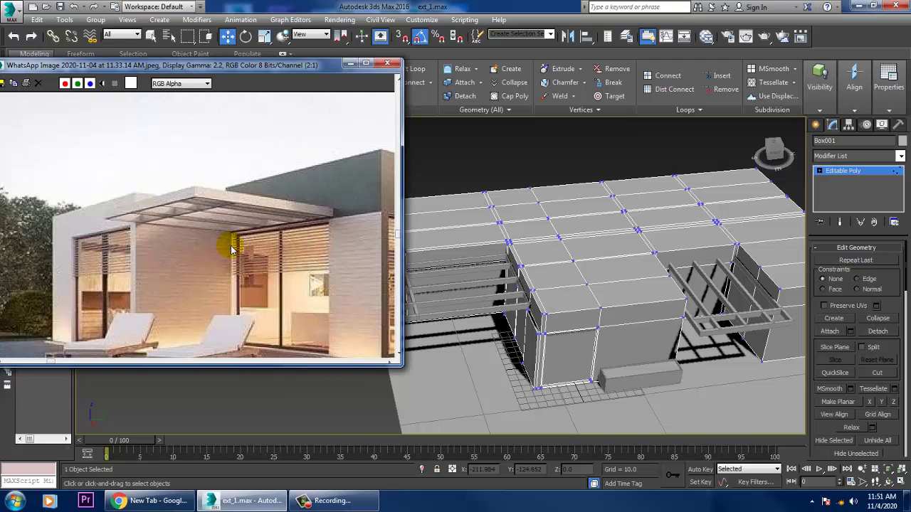
pyautogui.hscroll(3, 233, 247)
pyautogui.keyDown('alt'); pyautogui.moveTo(726, 240); pyautogui.dragTo(669, 264, button='middle'); pyautogui.keyUp('alt')
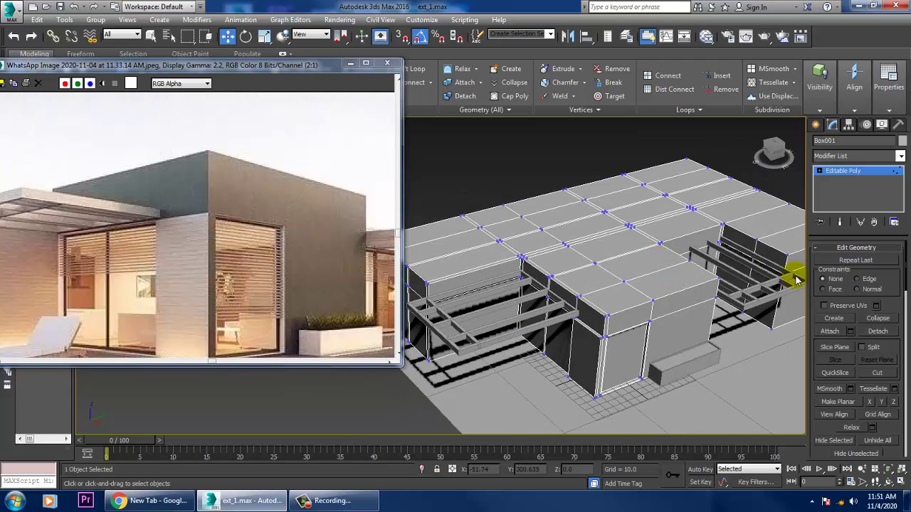
pyautogui.click(819, 171)
pyautogui.click(844, 208)
pyautogui.scroll(8, 644, 289)
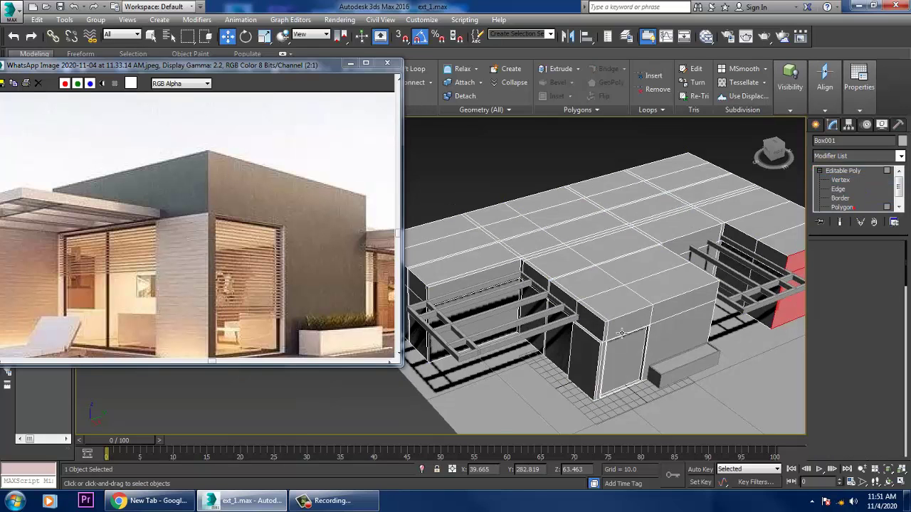
pyautogui.click(641, 284)
pyautogui.keyDown('ctrl'); pyautogui.click(677, 177); pyautogui.keyUp('ctrl')
pyautogui.keyDown('ctrl'); pyautogui.click(640, 164); pyautogui.keyUp('ctrl')
pyautogui.keyDown('ctrl'); pyautogui.click(529, 177); pyautogui.keyUp('ctrl')
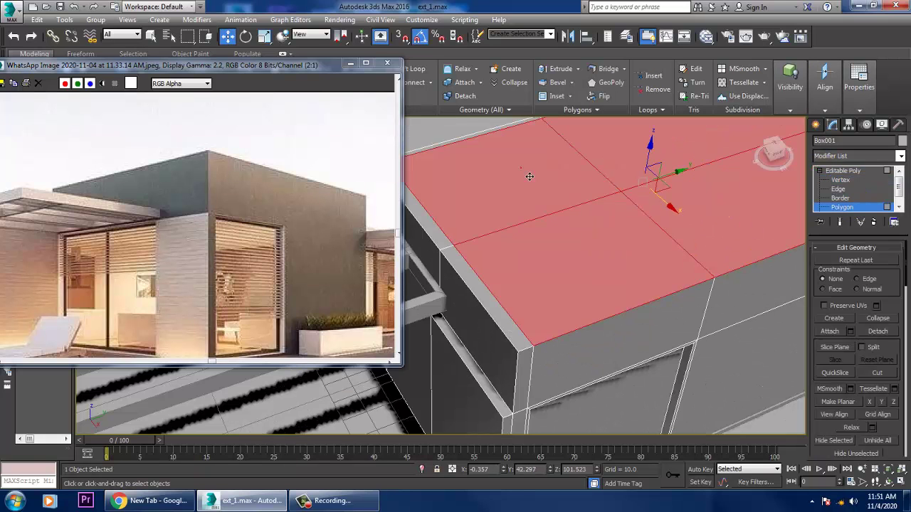
pyautogui.keyDown('ctrl'); pyautogui.click(501, 309); pyautogui.keyUp('ctrl')
pyautogui.keyDown('ctrl'); pyautogui.click(453, 244); pyautogui.keyUp('ctrl')
# - Add the main block's rear roof polygons and the thin connecting strips to the selection, up to the line of the recess
pyautogui.moveTo(529, 214); pyautogui.dragTo(633, 363, button='middle')
pyautogui.keyDown('ctrl'); pyautogui.click(539, 324); pyautogui.keyUp('ctrl')
pyautogui.keyDown('ctrl'); pyautogui.click(523, 355); pyautogui.keyUp('ctrl')
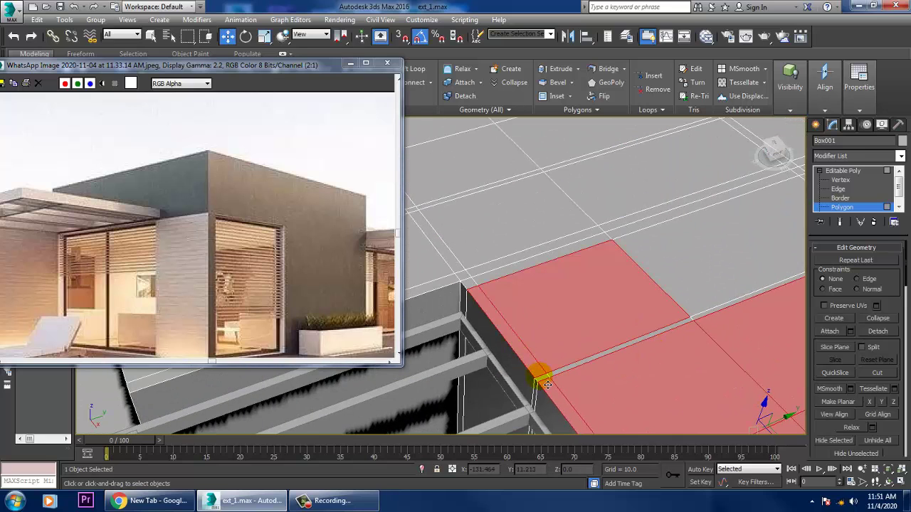
pyautogui.keyDown('ctrl'); pyautogui.click(542, 378); pyautogui.keyUp('ctrl')
pyautogui.keyDown('ctrl'); pyautogui.click(566, 369); pyautogui.keyUp('ctrl')
pyautogui.moveTo(727, 278); pyautogui.dragTo(650, 296, button='middle')
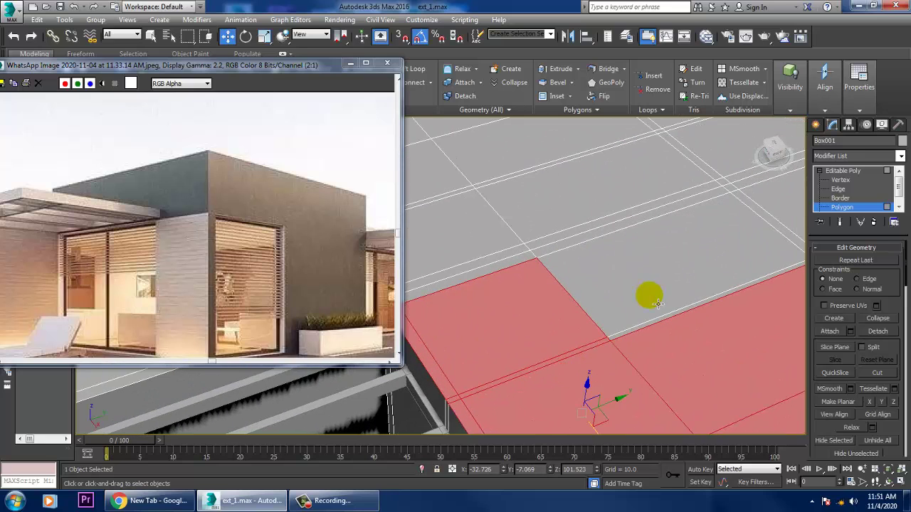
pyautogui.keyDown('ctrl'); pyautogui.click(650, 296); pyautogui.keyUp('ctrl')
pyautogui.keyDown('ctrl'); pyautogui.click(662, 319); pyautogui.keyUp('ctrl')
pyautogui.moveTo(763, 284); pyautogui.dragTo(624, 307, button='middle')
pyautogui.keyDown('ctrl'); pyautogui.click(630, 314); pyautogui.keyUp('ctrl')
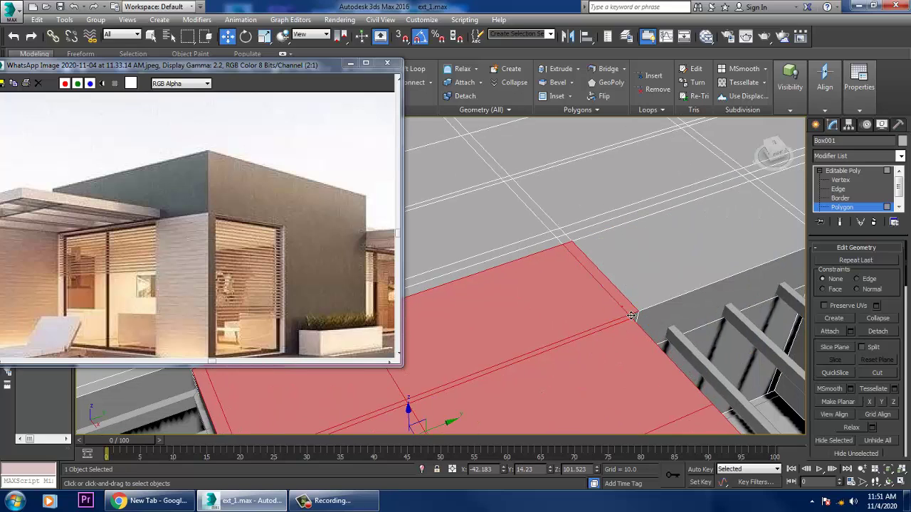
# - Extrude the 12 selected roof polygons by 18.674 to raise the main block, and leave polygon editing
pyautogui.scroll(-3, 616, 324)
pyautogui.scroll(-3, 640, 329)
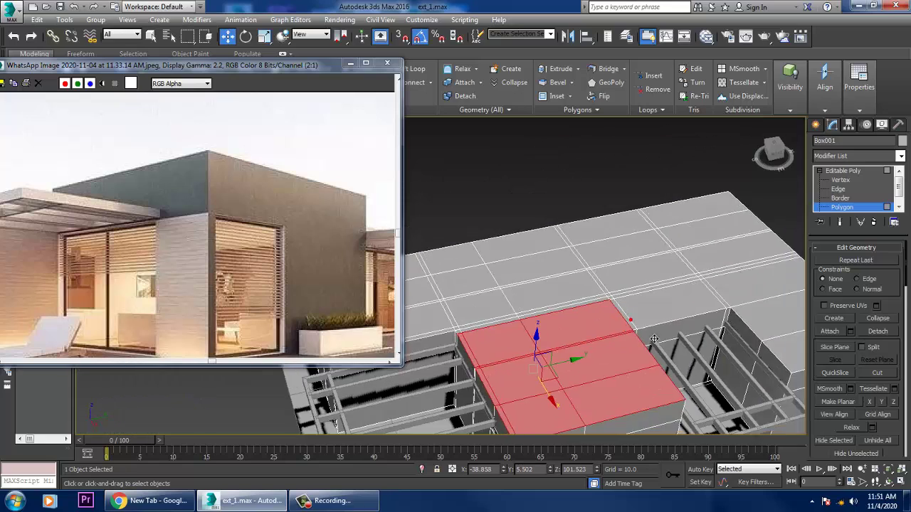
pyautogui.keyDown('alt'); pyautogui.moveTo(640, 330); pyautogui.dragTo(803, 350, button='middle'); pyautogui.keyUp('alt')
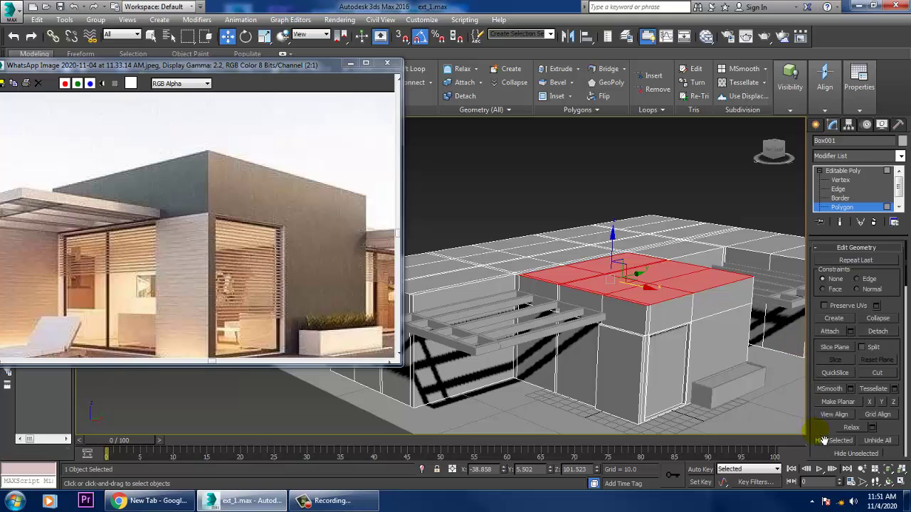
pyautogui.scroll(10, 833, 417)
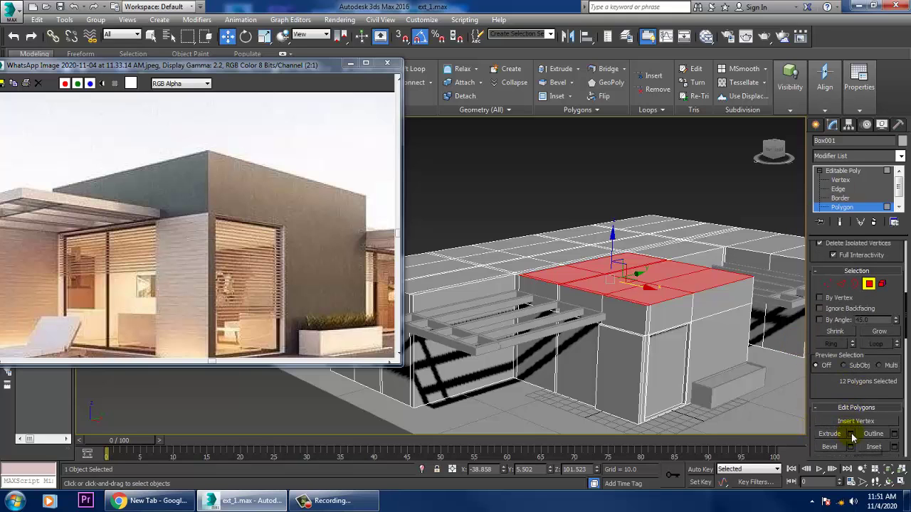
pyautogui.click(851, 434)
pyautogui.moveTo(450, 299); pyautogui.dragTo(567, 224)
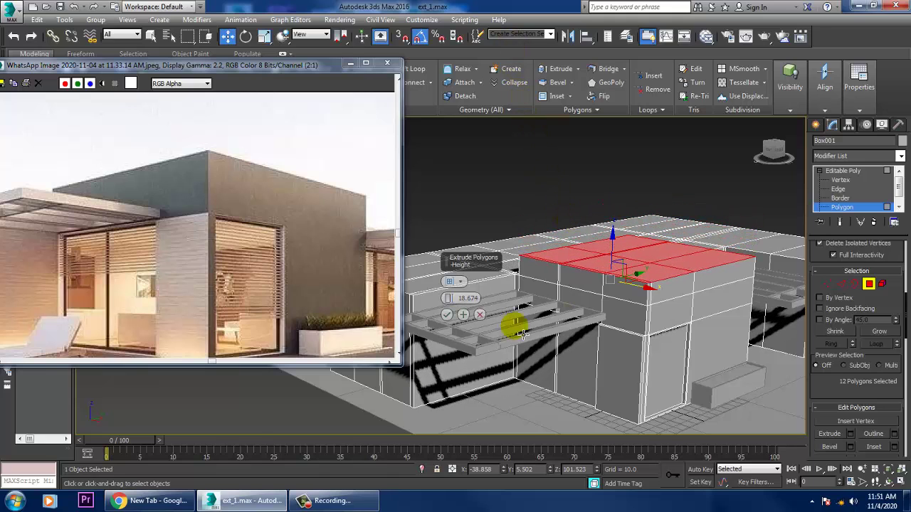
pyautogui.click(448, 316)
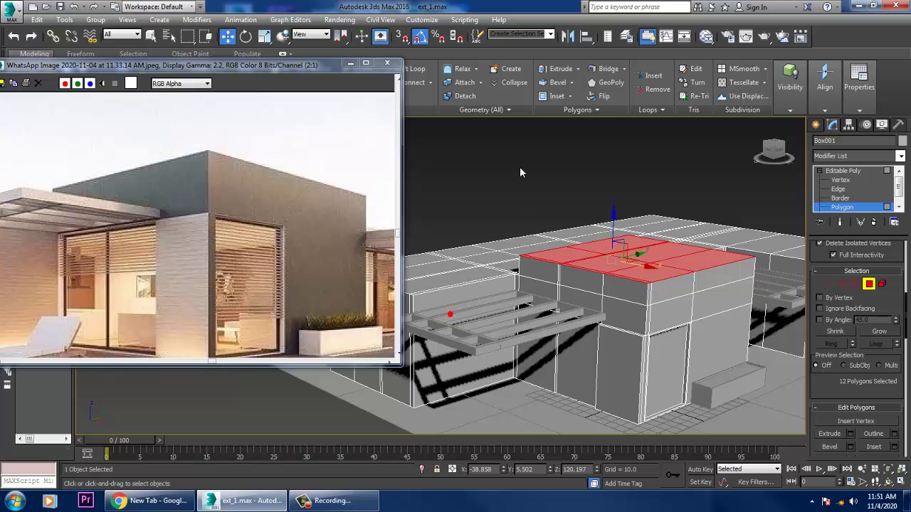
pyautogui.click(520, 166)
pyautogui.keyDown('alt'); pyautogui.moveTo(578, 185); pyautogui.dragTo(635, 197, button='middle'); pyautogui.keyUp('alt')
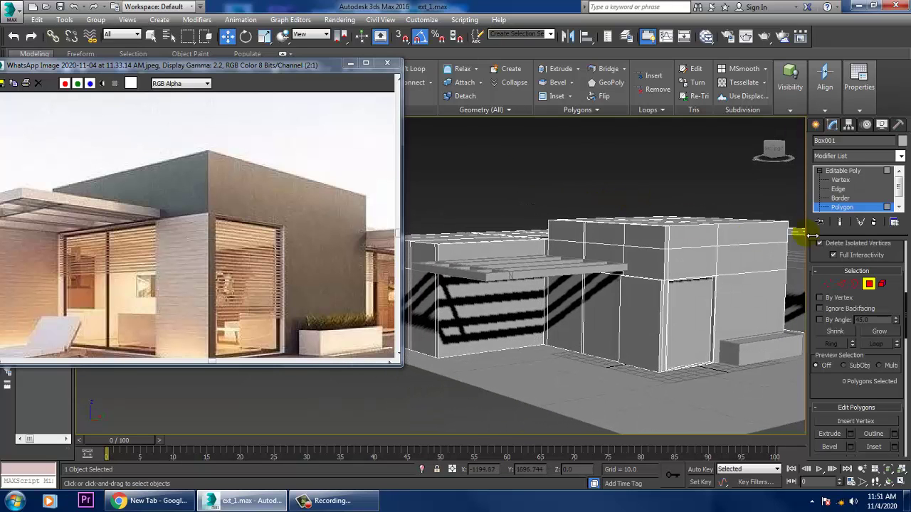
pyautogui.click(845, 173)
# - Compare the raised main block with the reference photo, hide the photo, and inspect the whole house
pyautogui.keyDown('alt'); pyautogui.moveTo(641, 249); pyautogui.dragTo(598, 235, button='middle'); pyautogui.keyUp('alt')
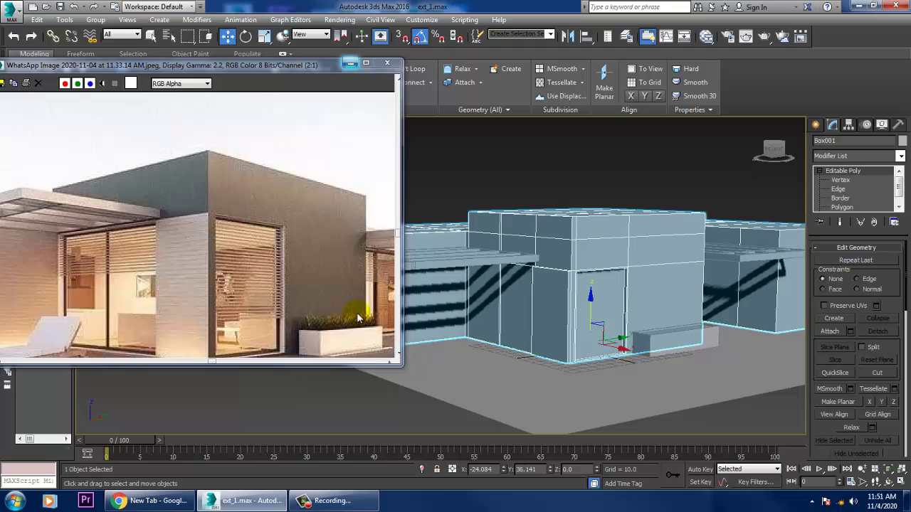
pyautogui.moveTo(327, 334); pyautogui.dragTo(249, 323, button='middle')
pyautogui.moveTo(729, 313); pyautogui.dragTo(679, 321, button='middle')
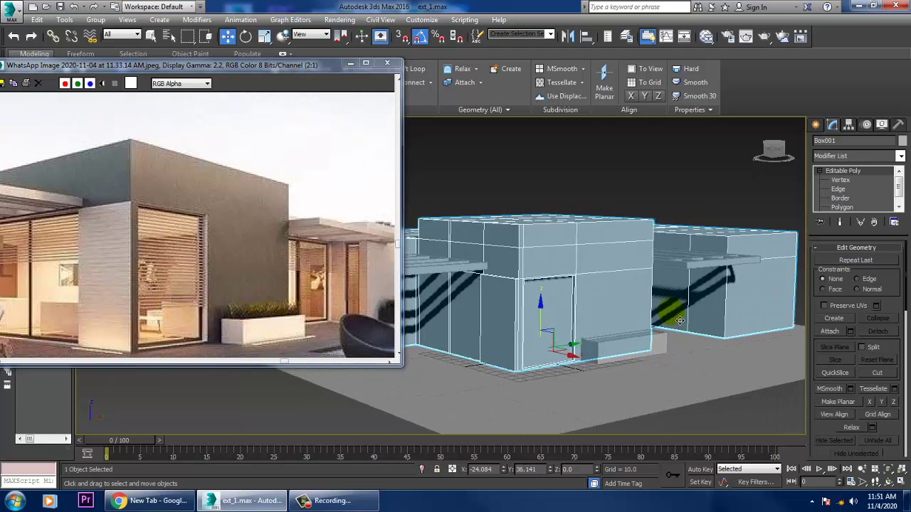
pyautogui.click(351, 64)
pyautogui.moveTo(553, 261); pyautogui.dragTo(483, 259, button='middle')
pyautogui.moveTo(573, 219); pyautogui.dragTo(600, 205, button='middle')
pyautogui.click(604, 195)
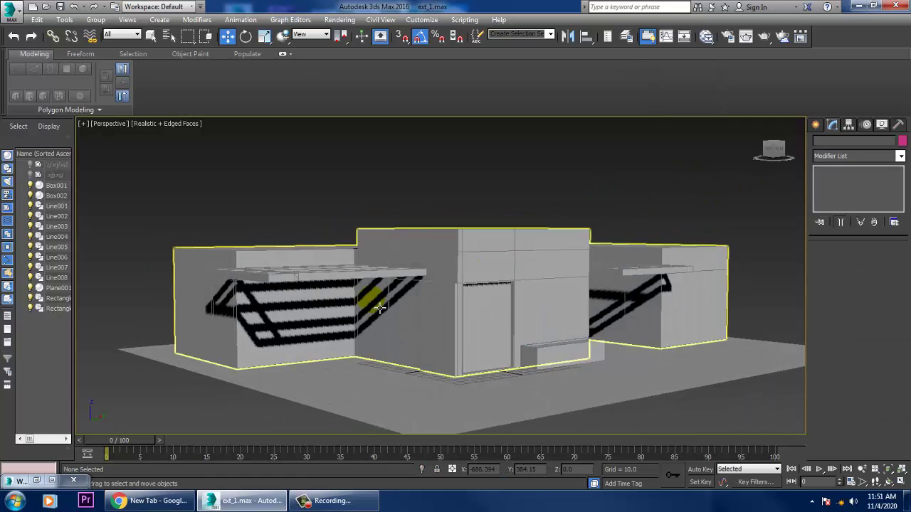
pyautogui.click(372, 302)
pyautogui.moveTo(380, 310); pyautogui.dragTo(430, 324, button='middle')
pyautogui.scroll(-3, 400, 302)
pyautogui.scroll(3, 430, 323)
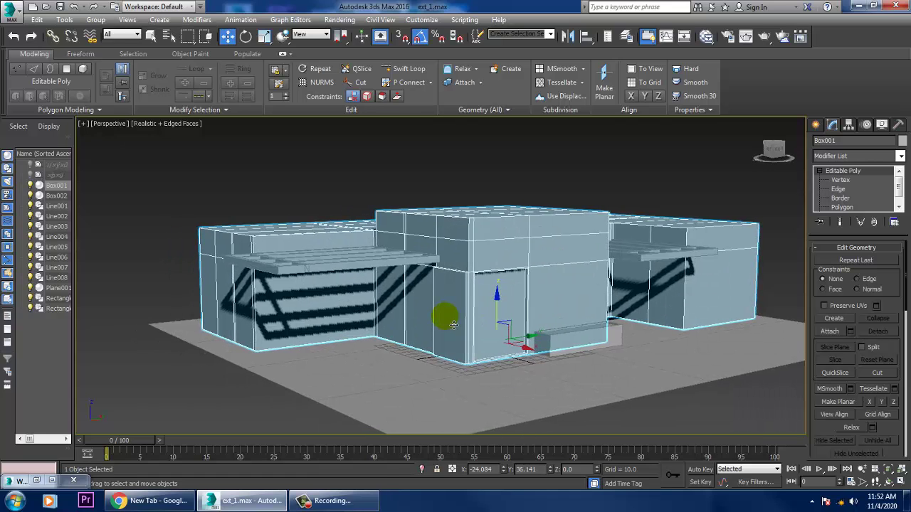